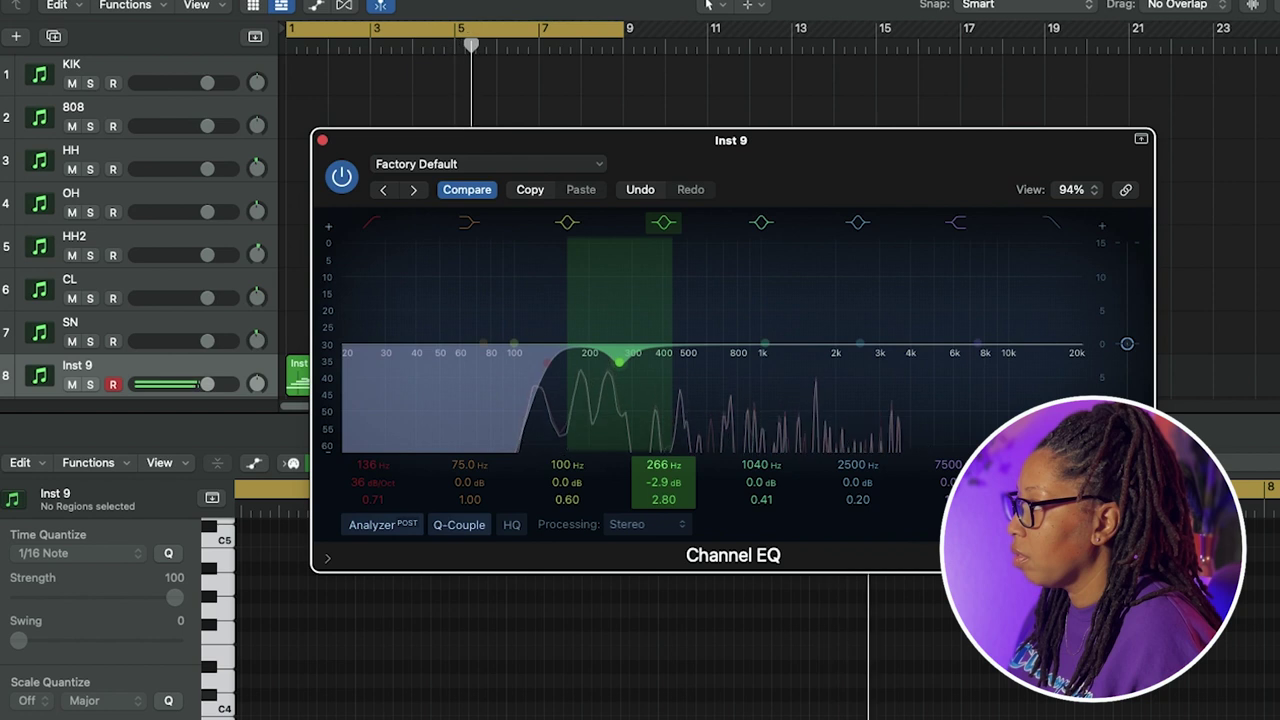
Step: Close Inst 9's Channel EQ and adjust the Presence control in its Amp Designer
left_click(322, 140)
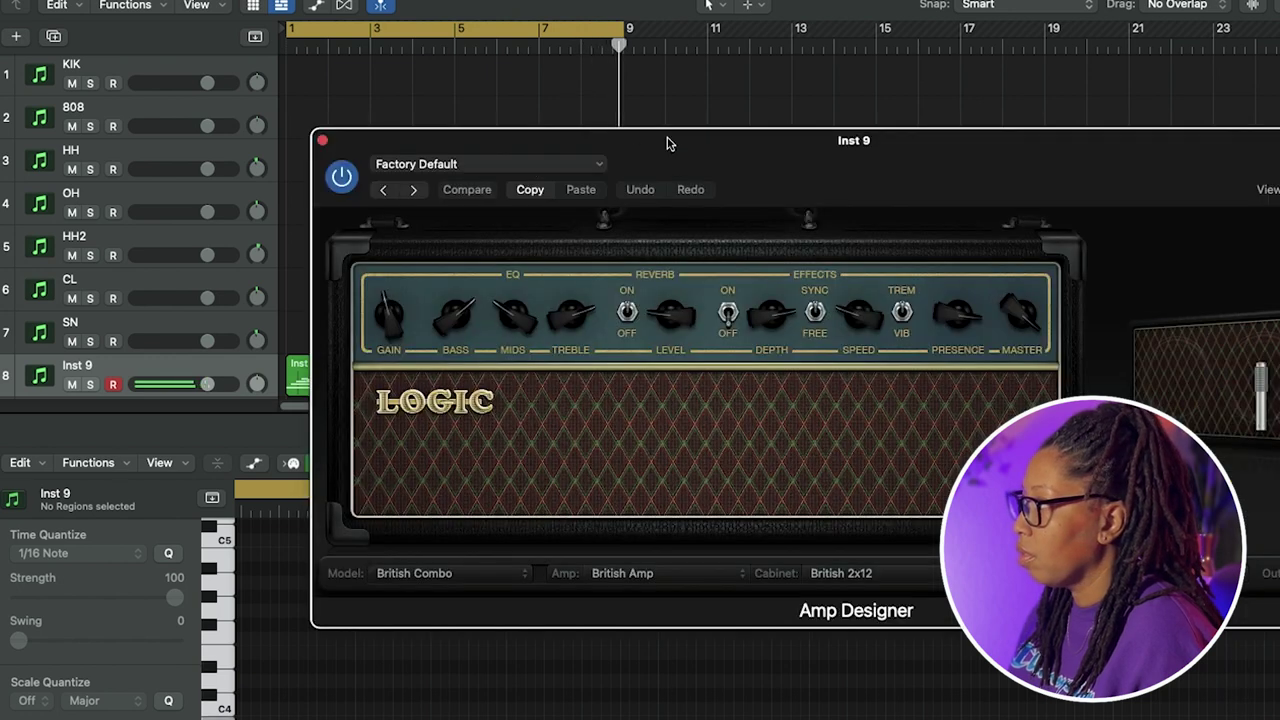
left_click_drag(668, 143, 610, 116)
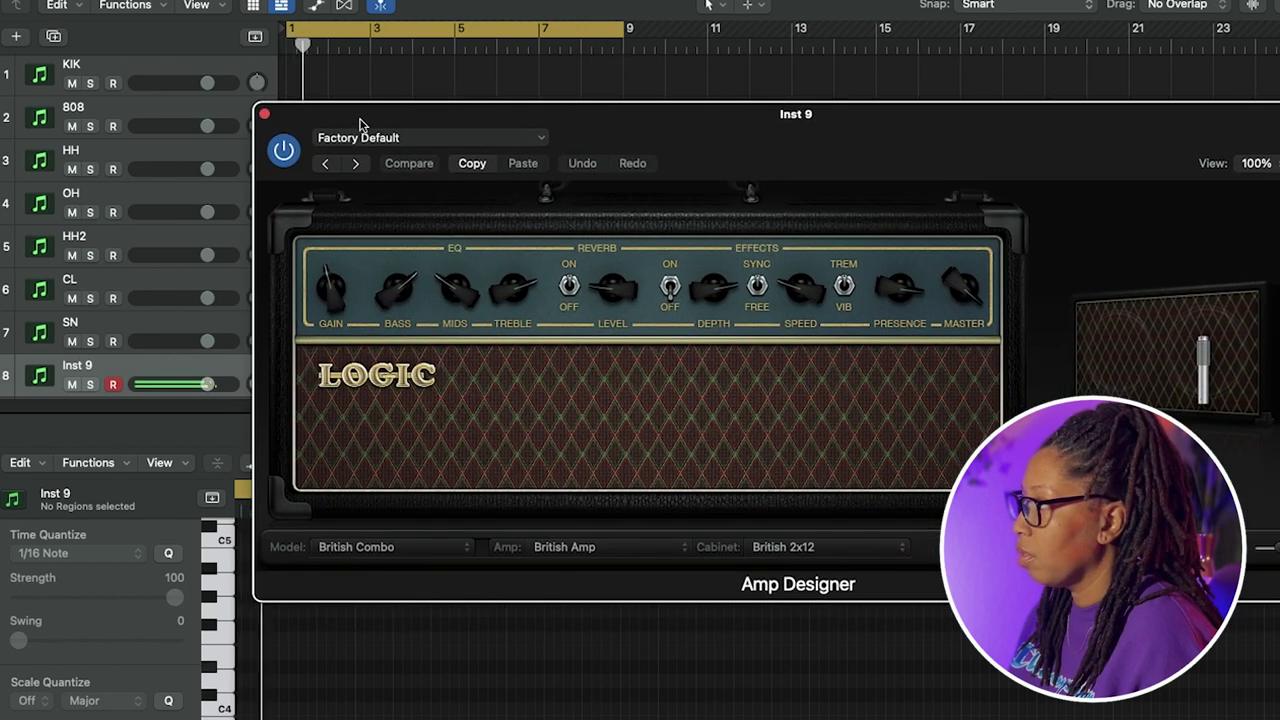
left_click_drag(890, 294, 898, 326)
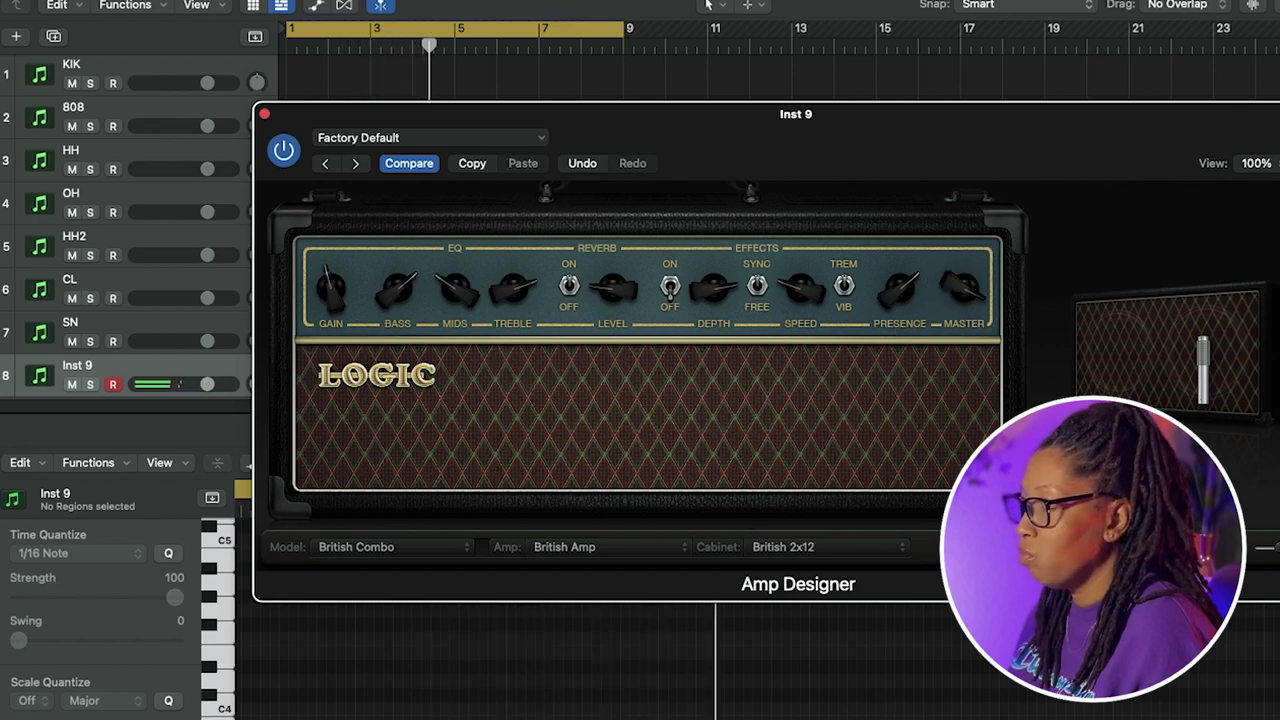
left_click(1, 231)
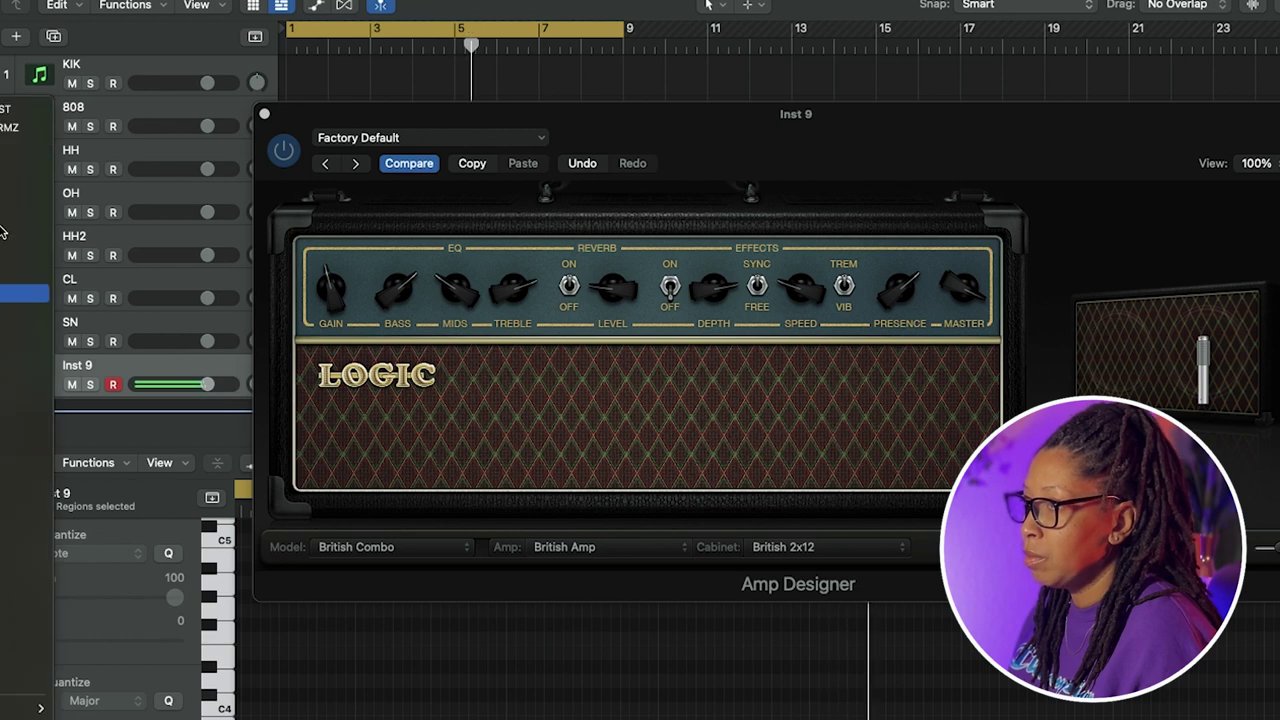
left_click(20, 147)
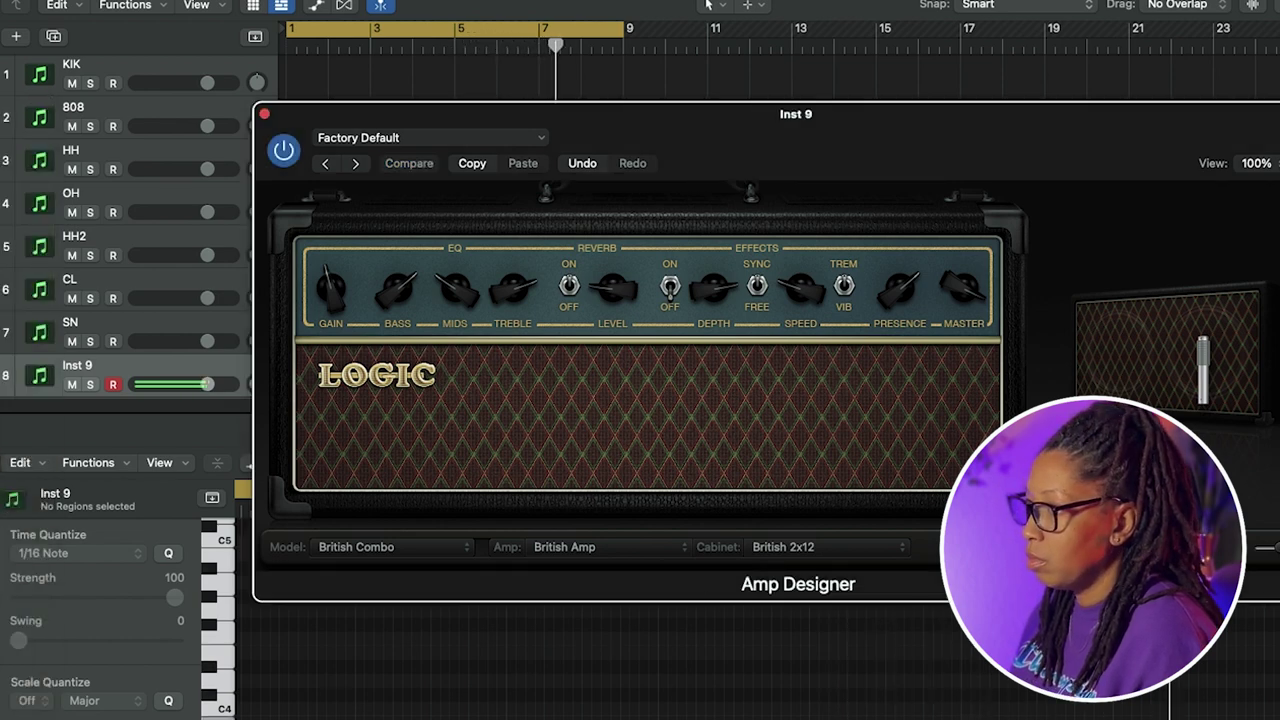
left_click(1, 231)
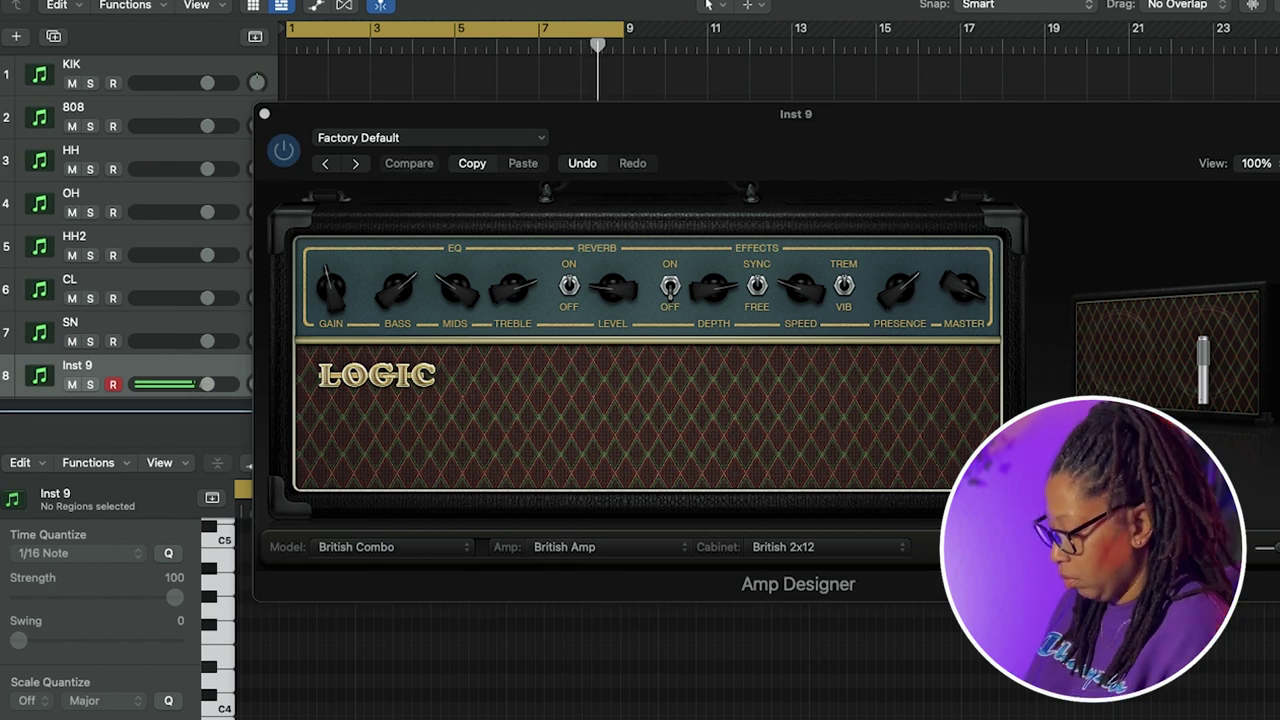
Step: Audition Omnisphere patches for the Inst 8 track and load Overblown Flute Pad from the Pads + Strings category
key("Up")
left_click(365, 563)
left_click(370, 544)
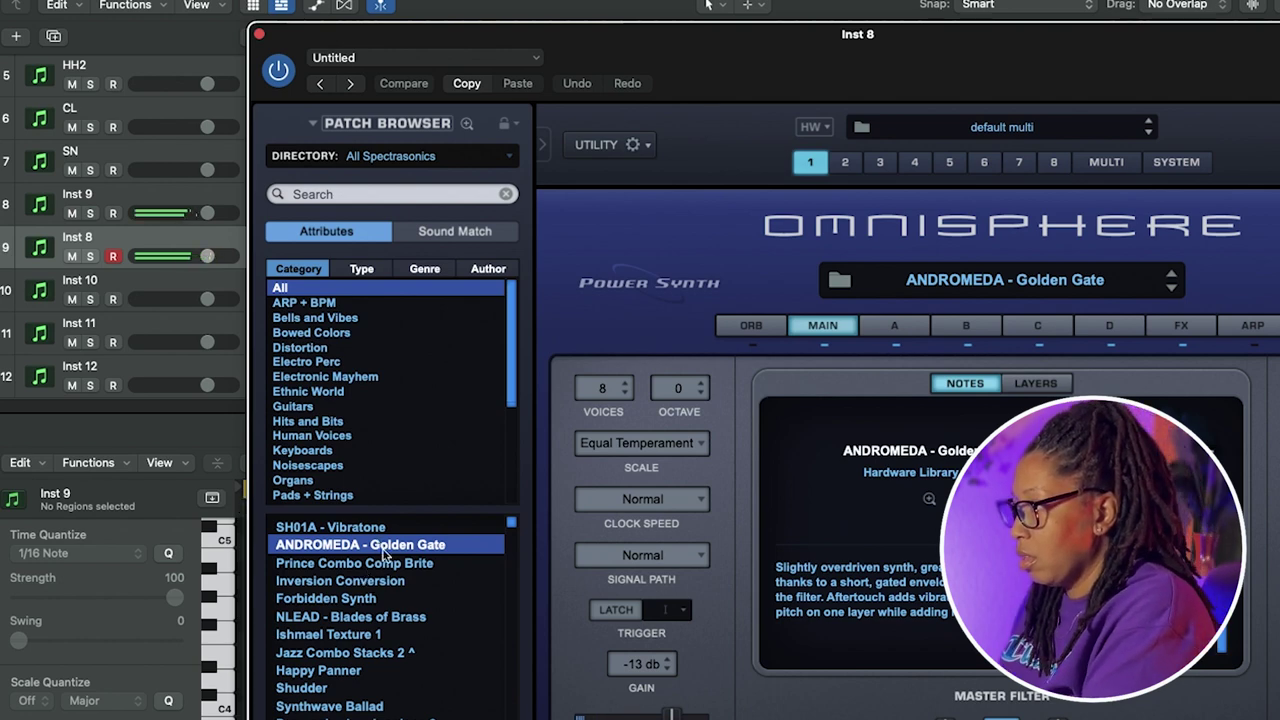
left_click(385, 564)
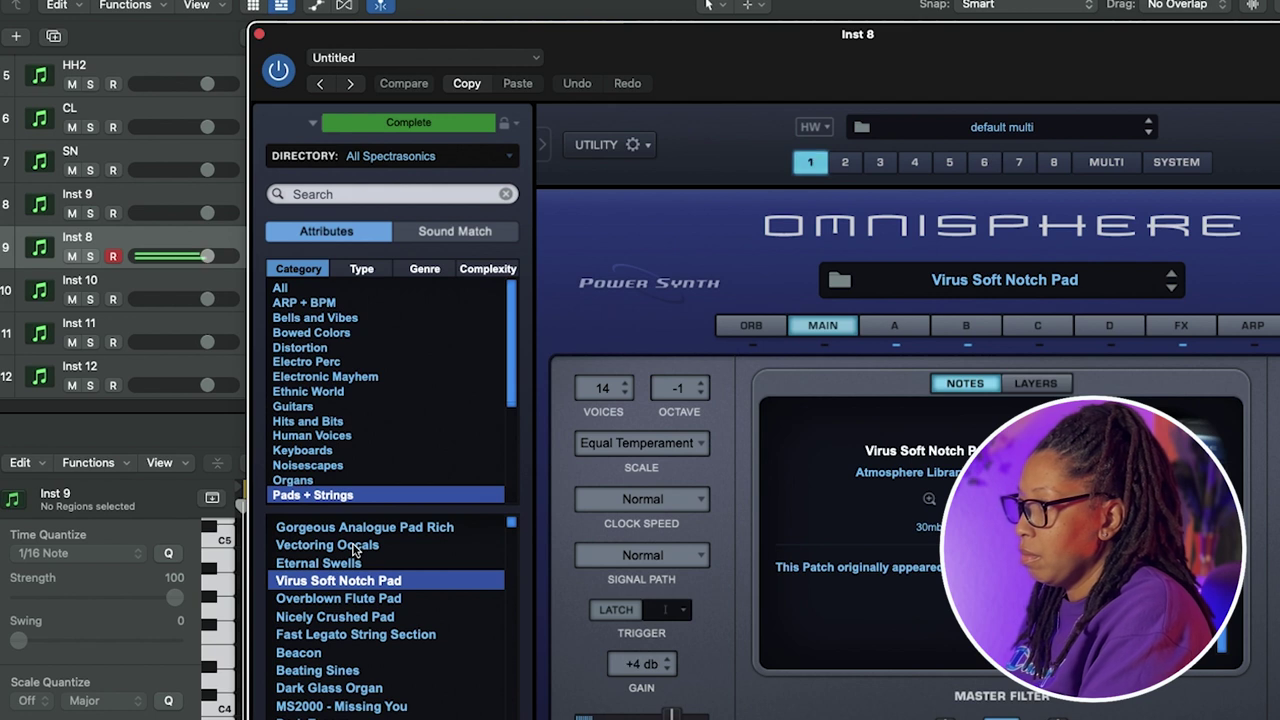
key("Down")
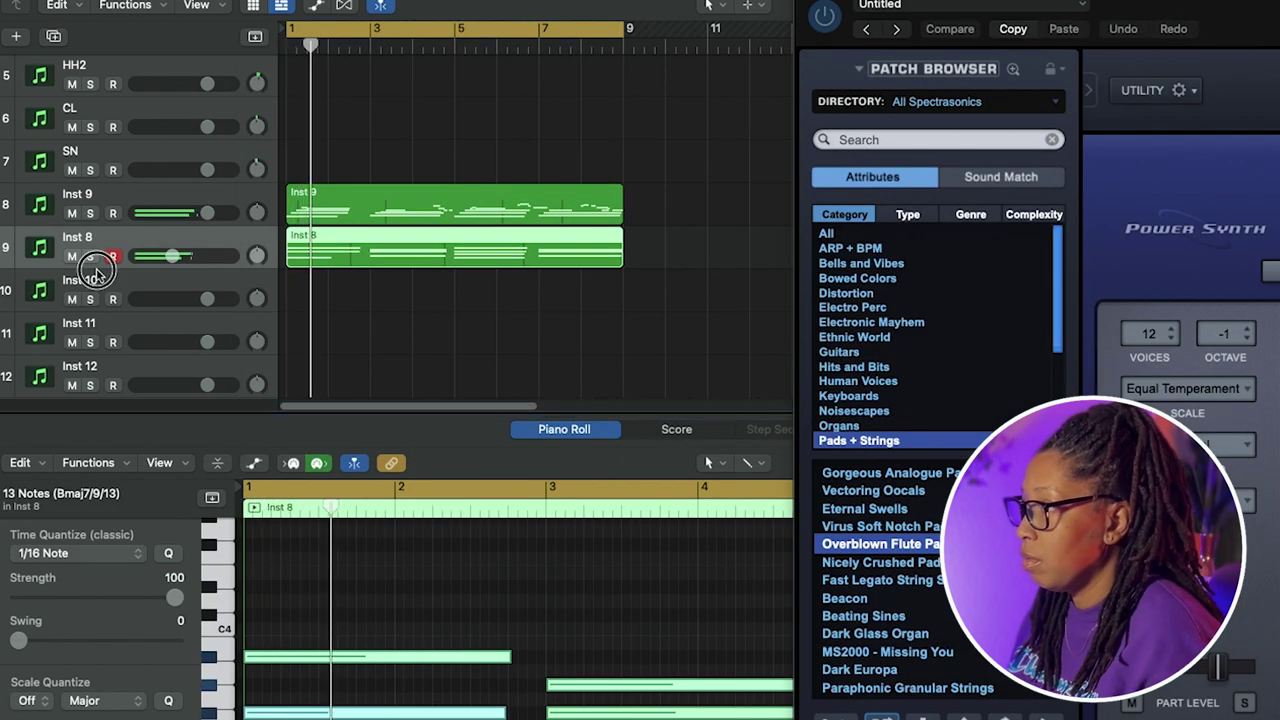
Step: Duplicate the Inst 8 track and move its MIDI region onto the duplicate
left_click(97, 279)
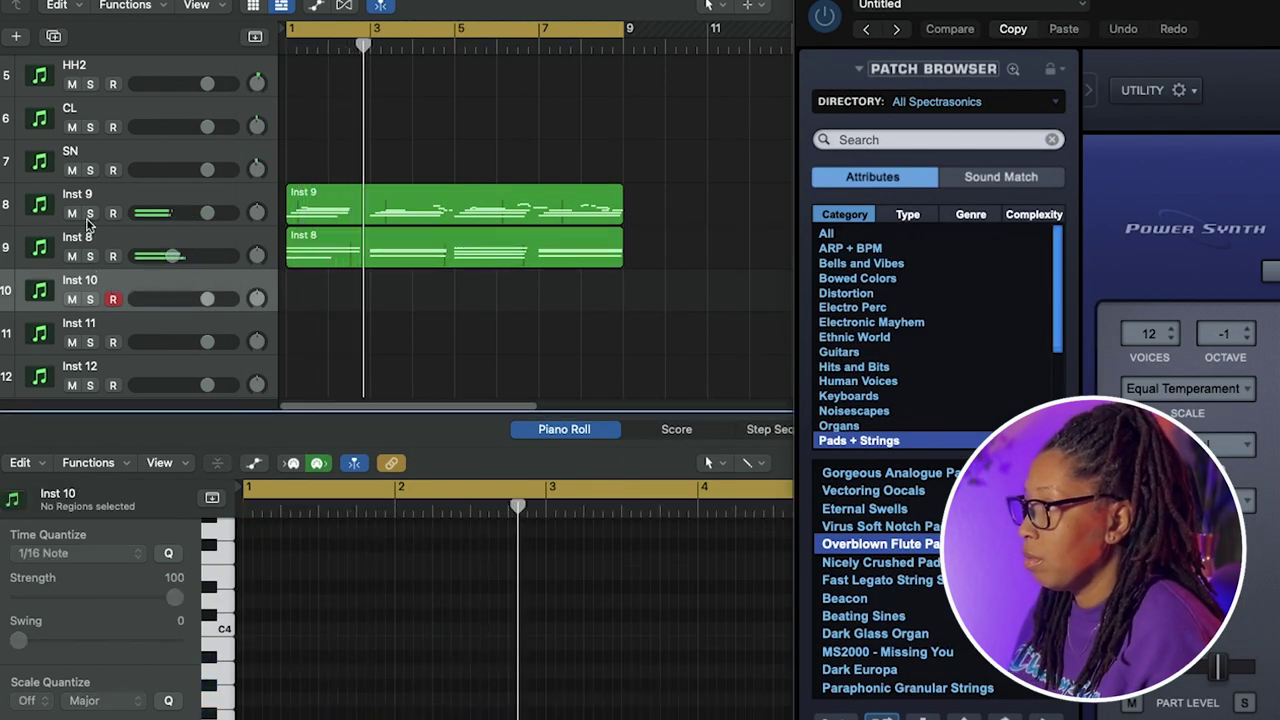
left_click(93, 236)
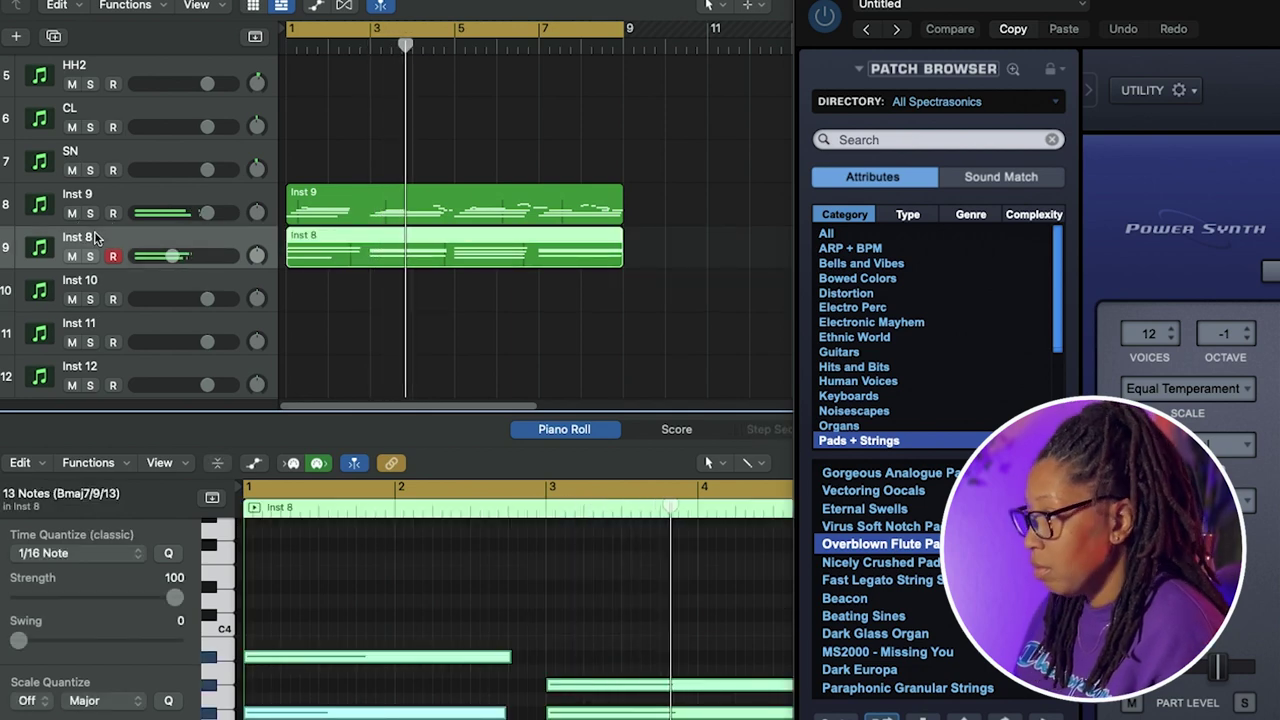
key("super+d")
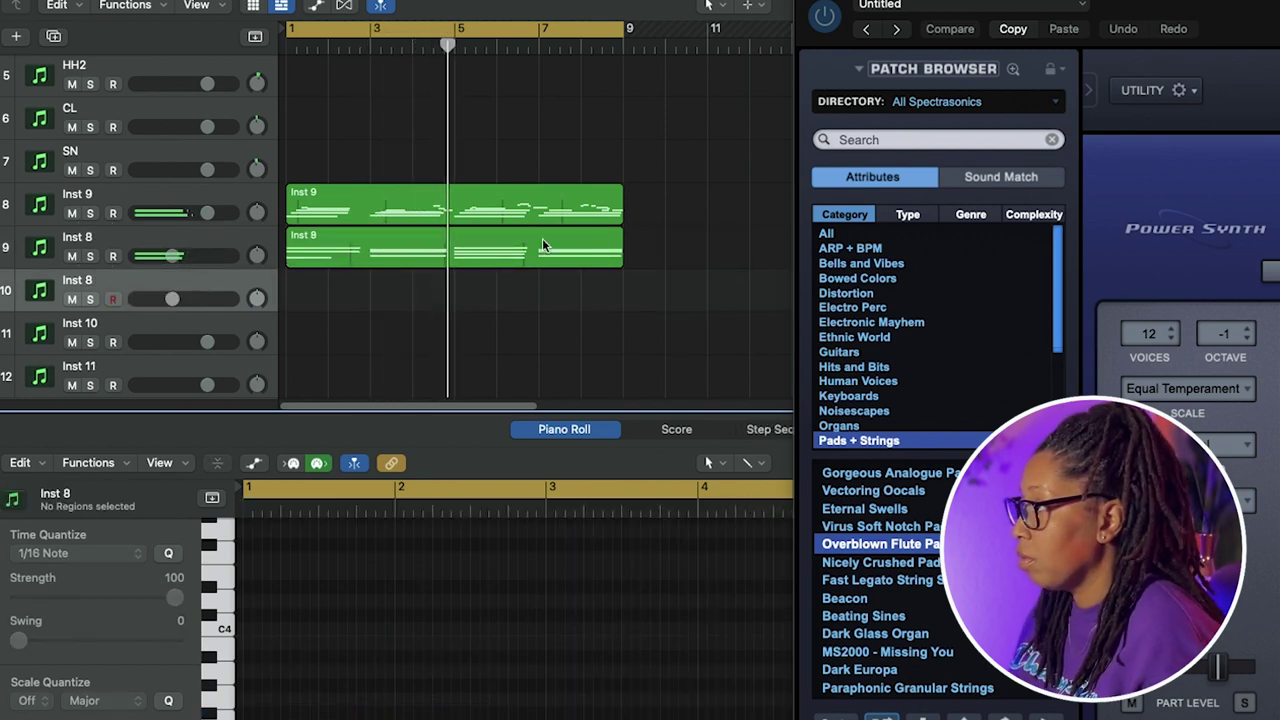
left_click_drag(340, 258, 343, 281)
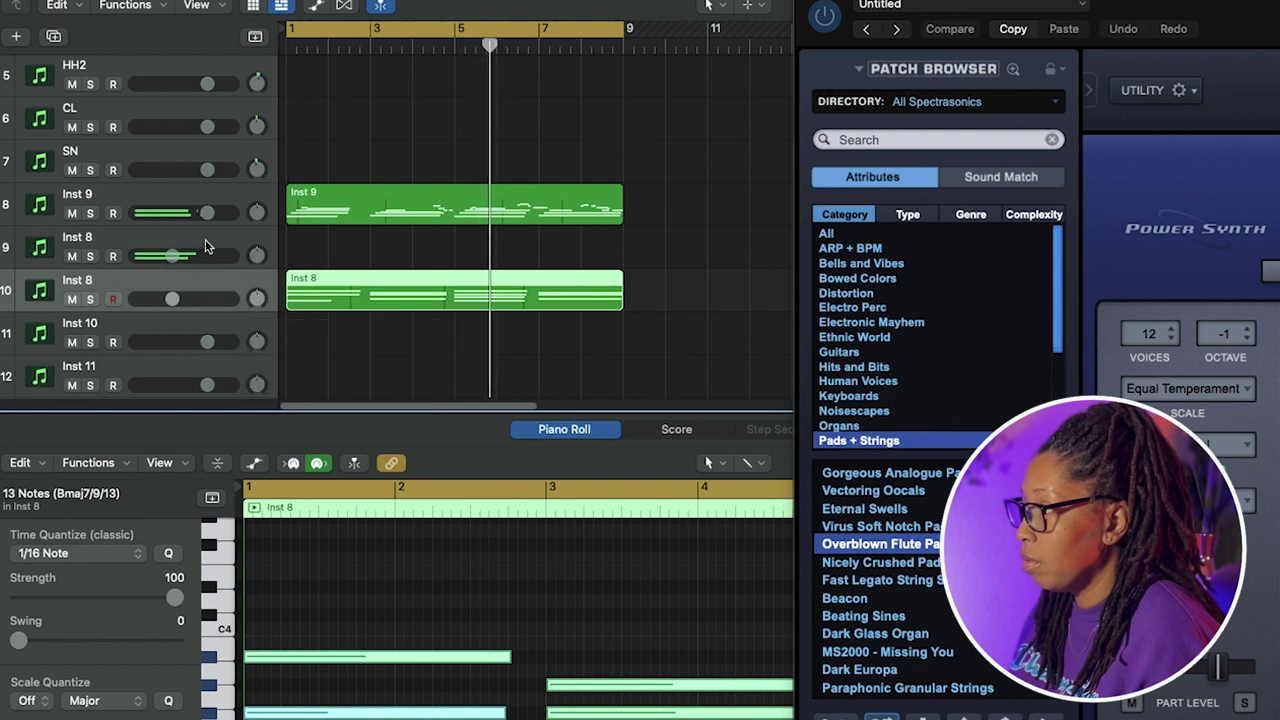
Step: Load the Omnisphere patch Beacon on the original Inst 8 track and copy the duplicate track's MIDI region back onto it
left_click(205, 246)
key("space")
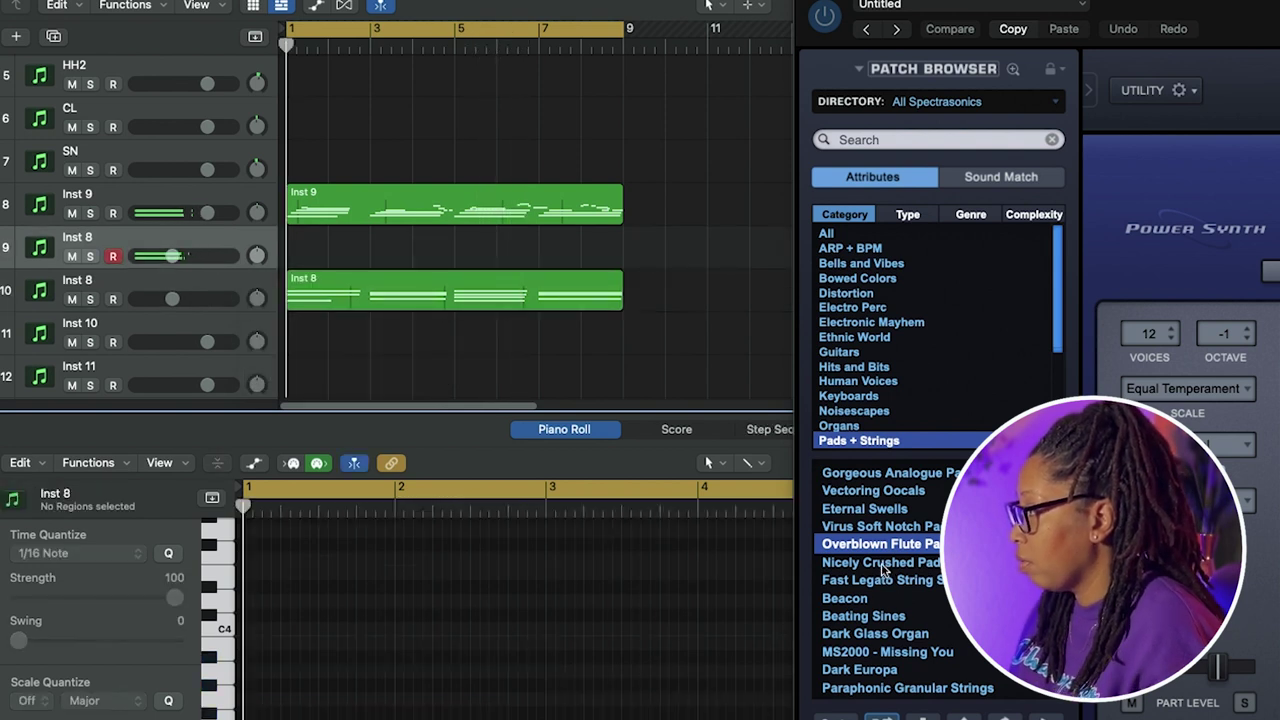
left_click(882, 564)
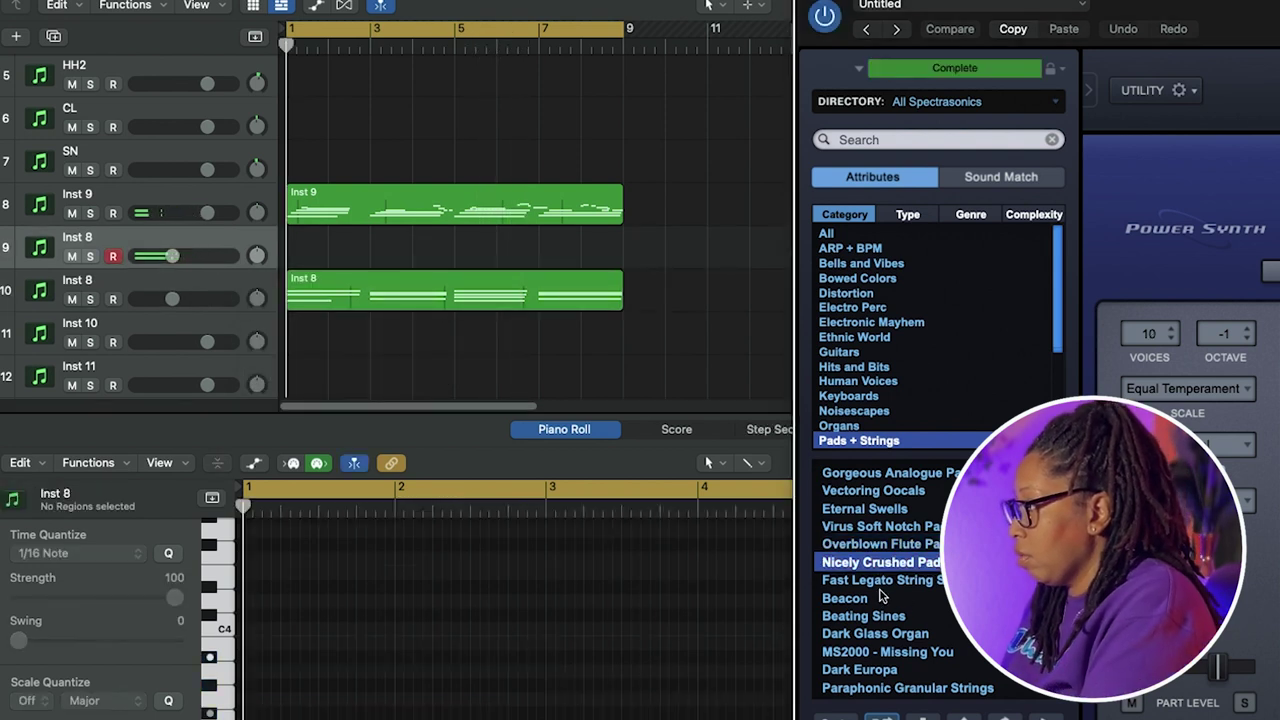
left_click(866, 598)
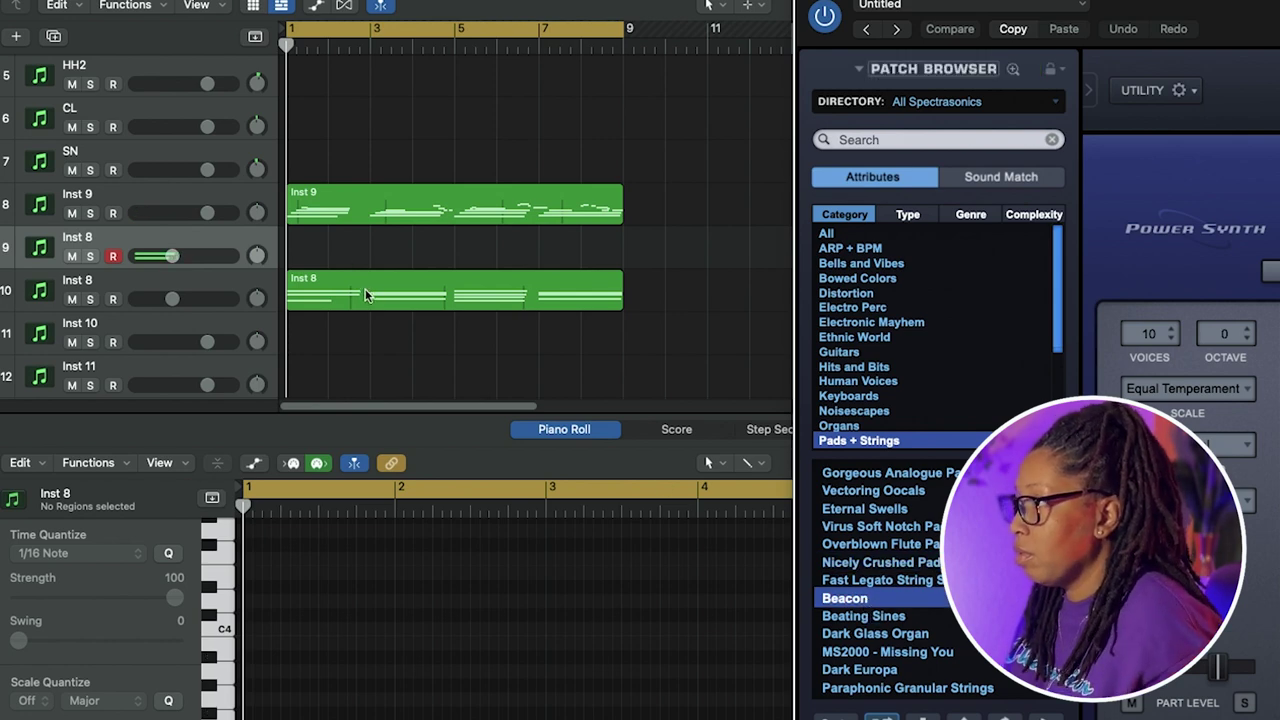
left_click_drag(365, 295, 368, 254)
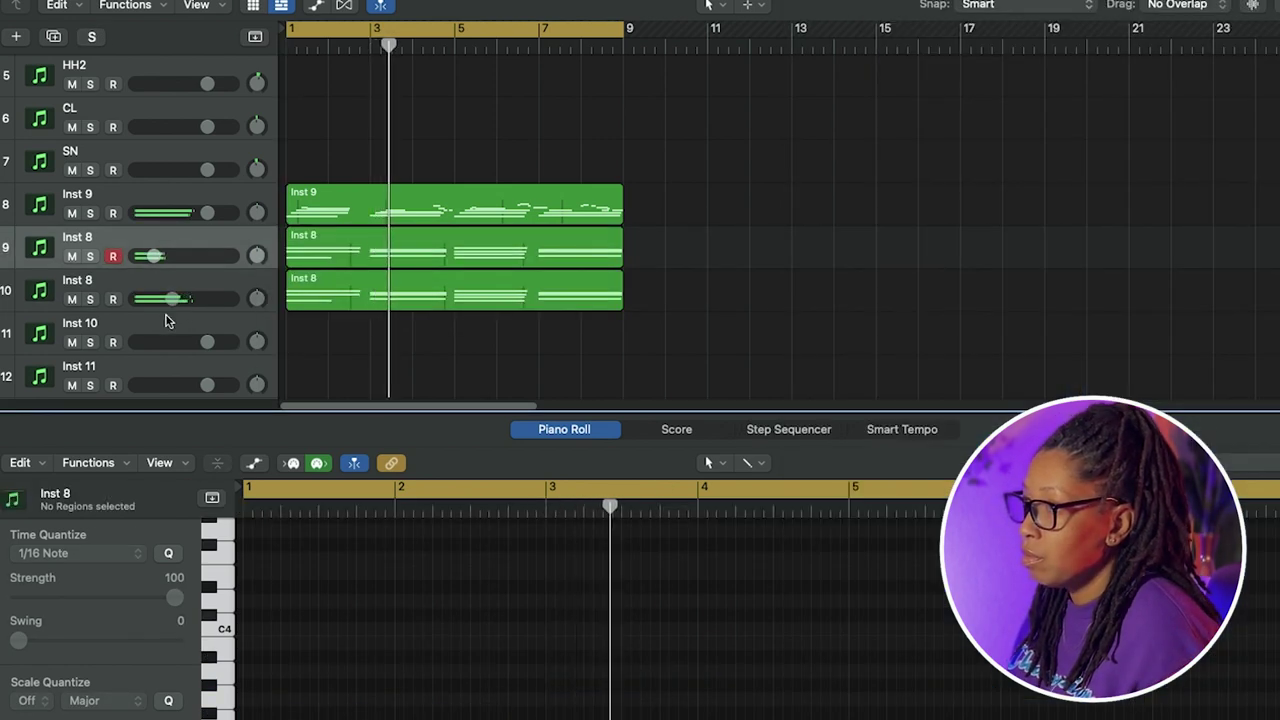
Step: Record a new part on the Inst 10 track
left_click(166, 320)
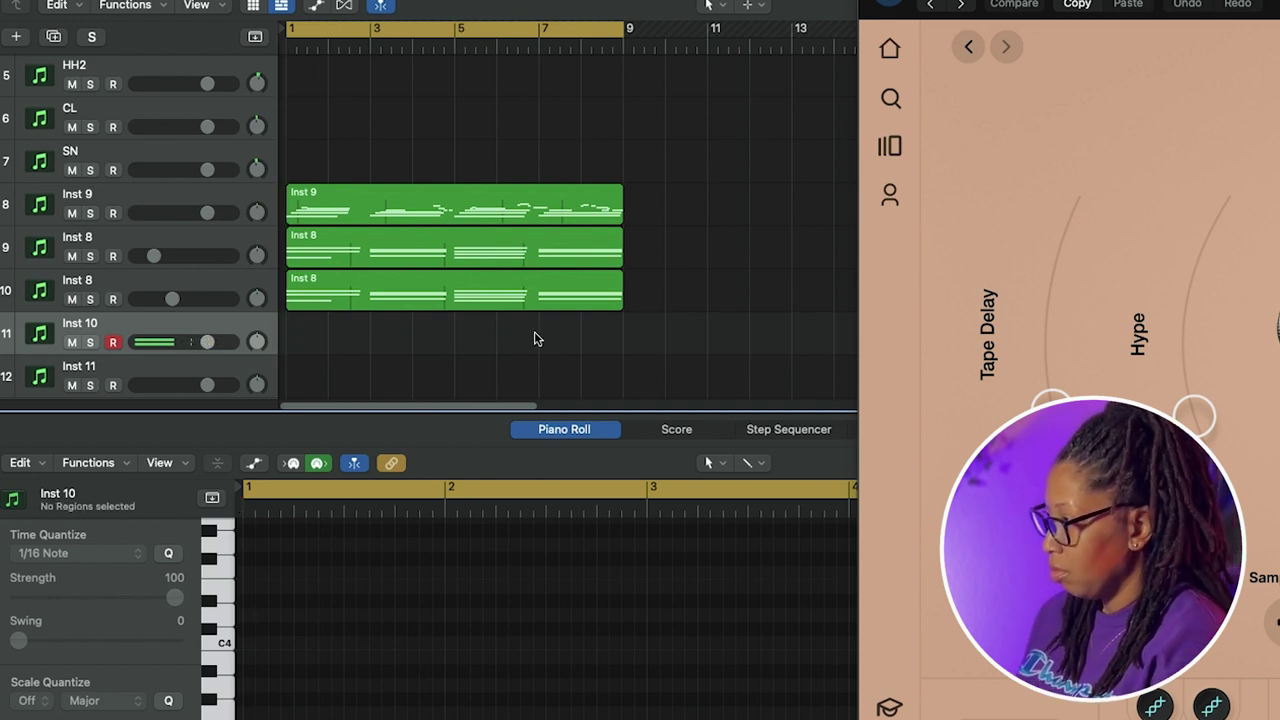
key("r")
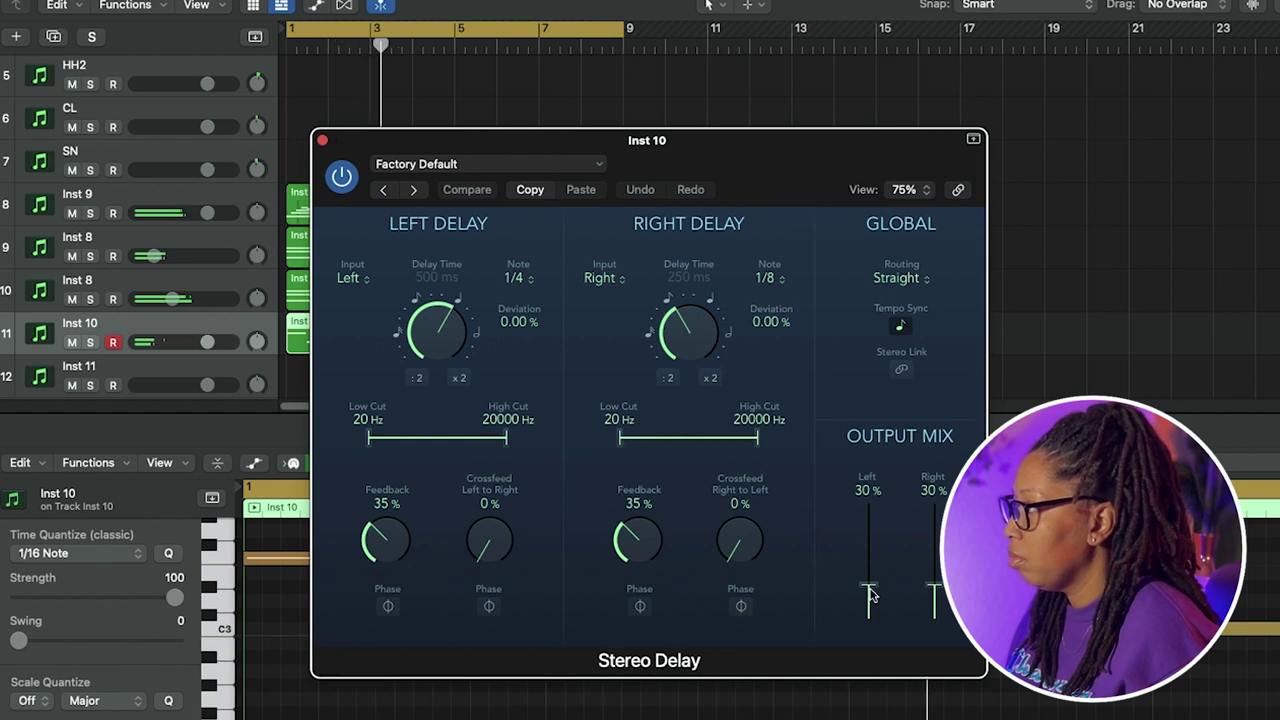
Step: Lower Inst 10's Stereo Delay left output mix, then narrow its Channel EQ with a high cut just below 2 kHz and a raised low cut
left_click_drag(855, 577, 864, 596)
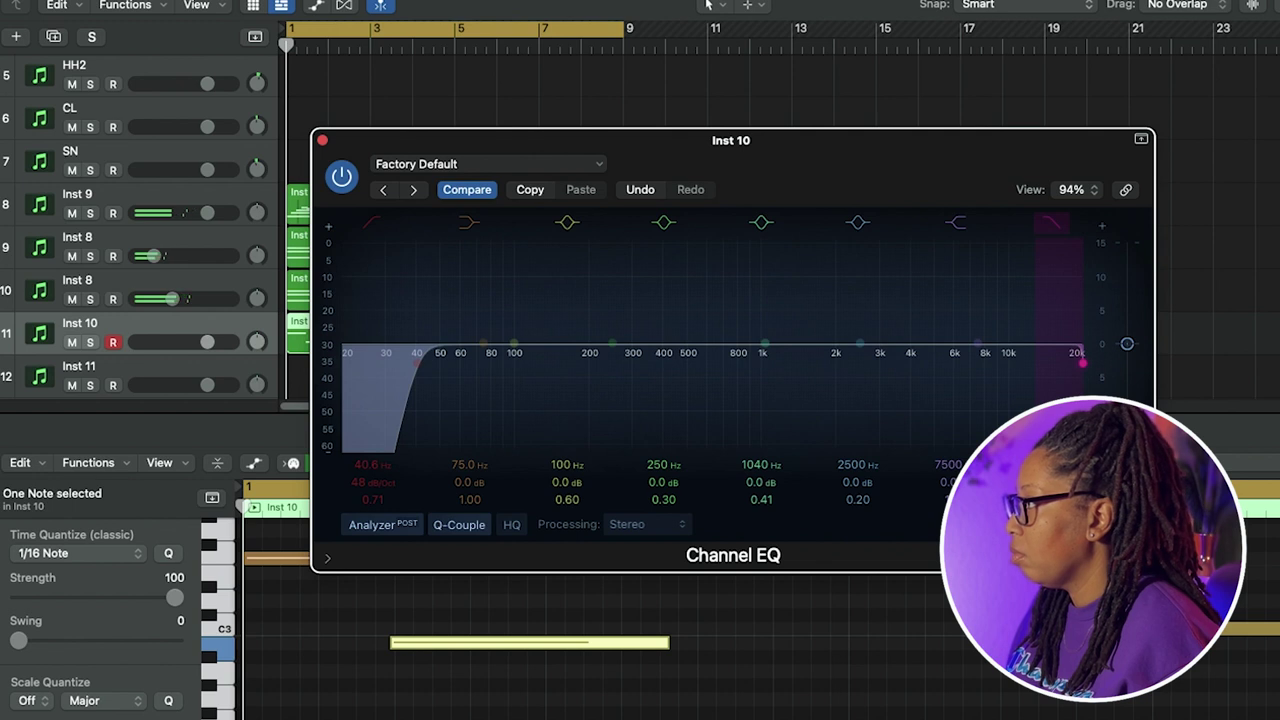
left_click_drag(1082, 362, 824, 363)
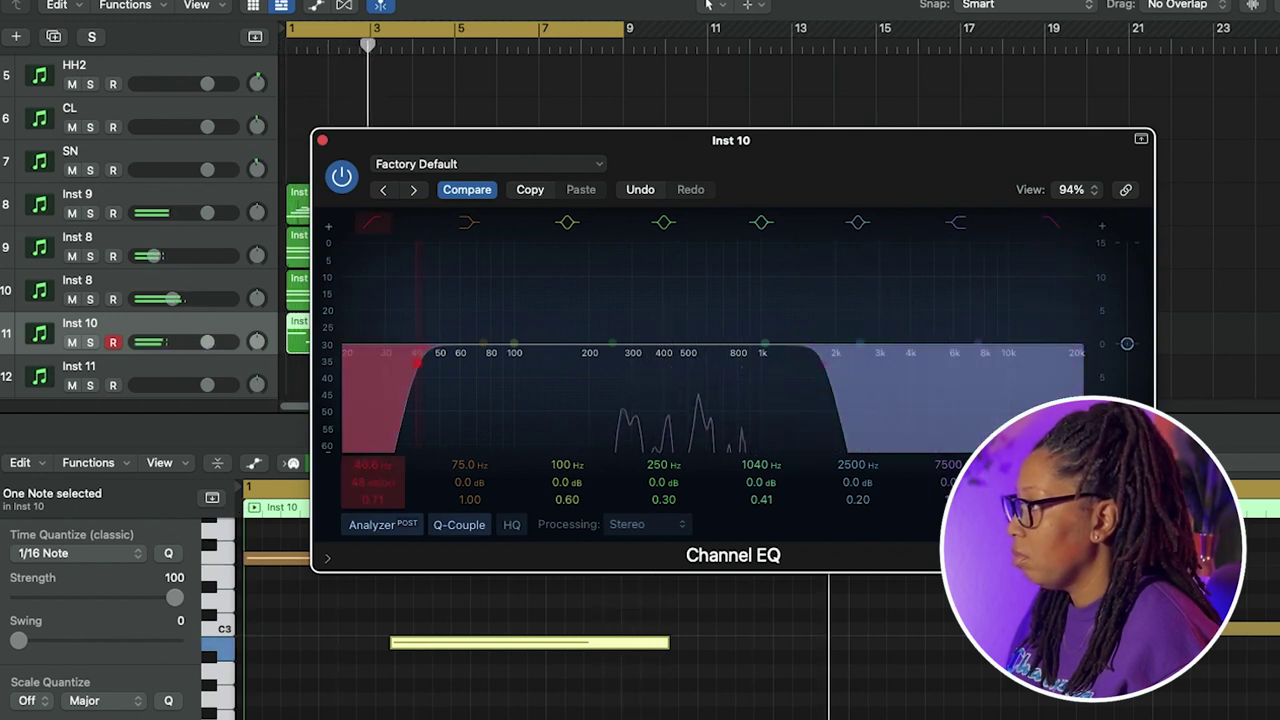
left_click_drag(418, 355, 590, 355)
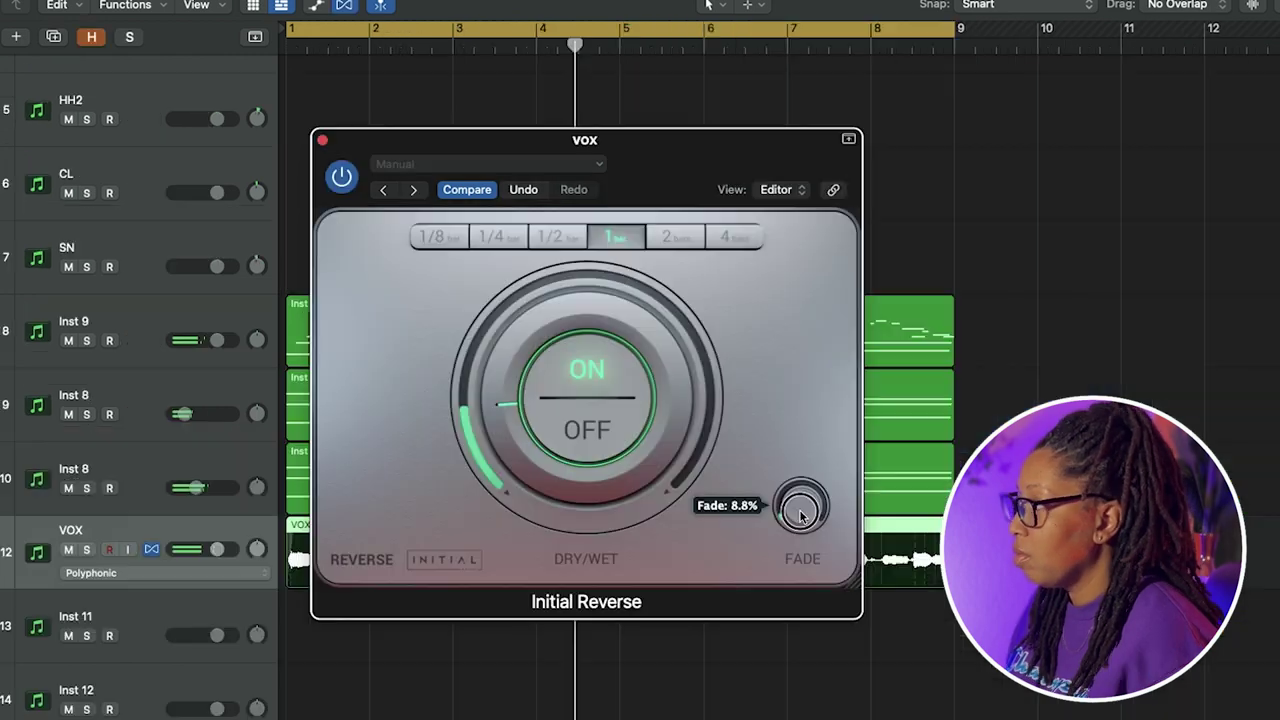
Step: Set the Fade in the VOX track's Initial Reverse to about 9% and close the plug-in
left_click_drag(800, 514, 799, 511)
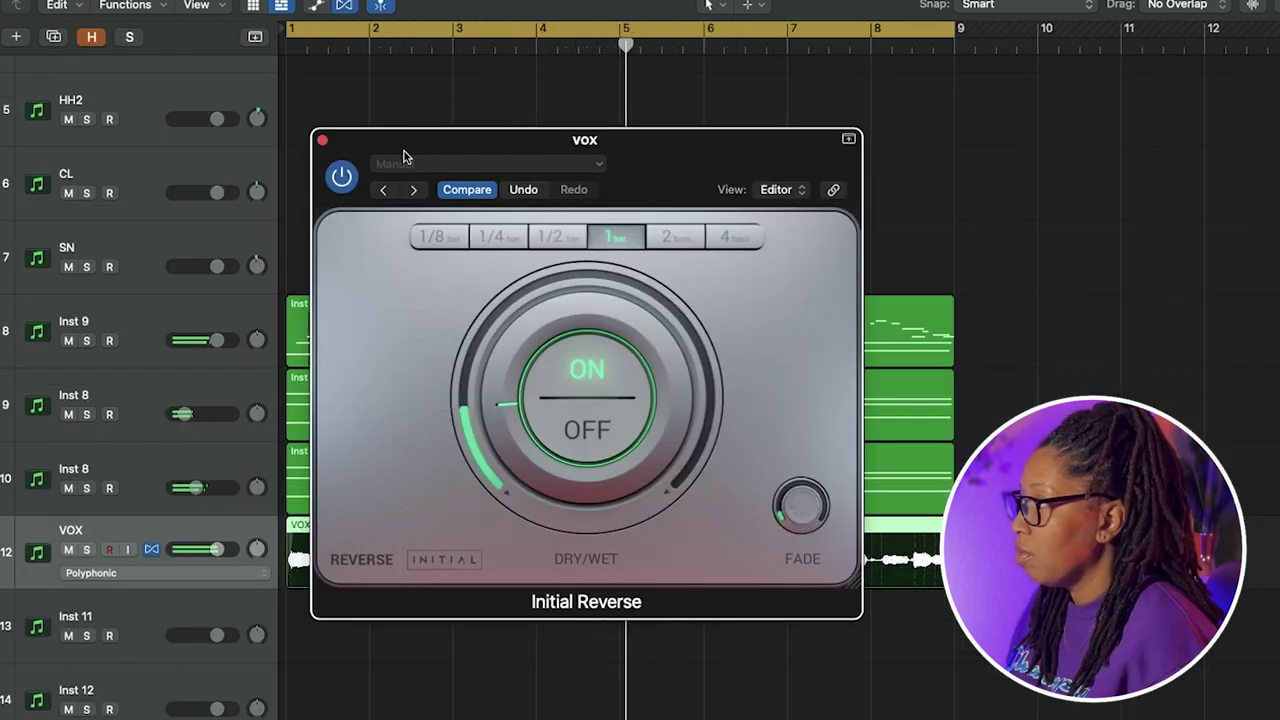
left_click(323, 143)
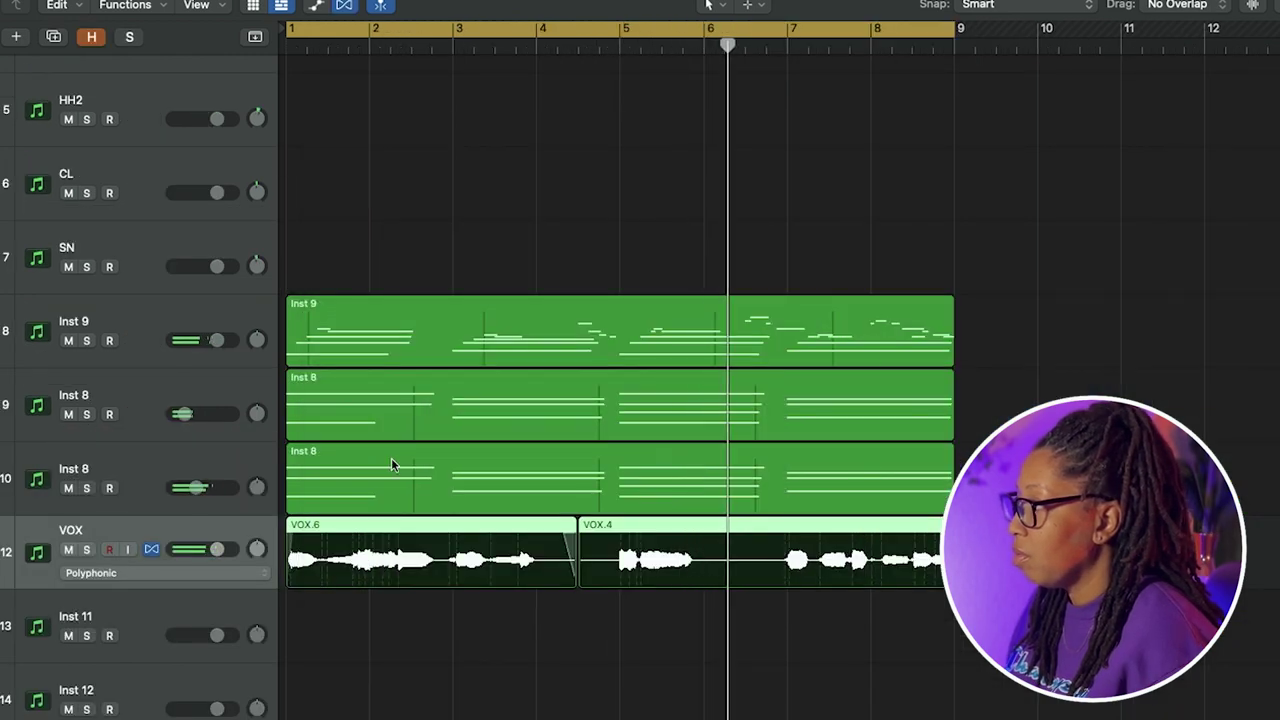
left_click_drag(369, 465, 369, 430)
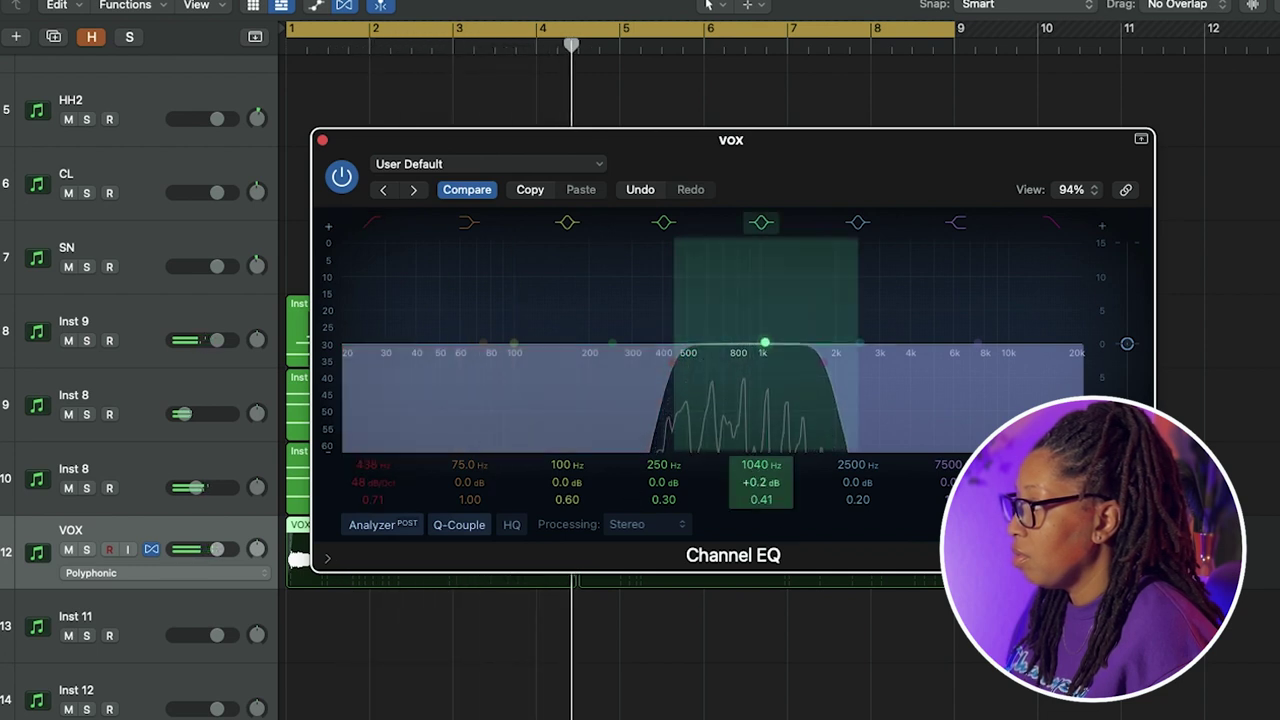
Step: Boost the 1040 Hz band of the VOX track's Channel EQ to +1.3 dB, then duplicate the VOX track
left_click_drag(764, 343, 764, 335)
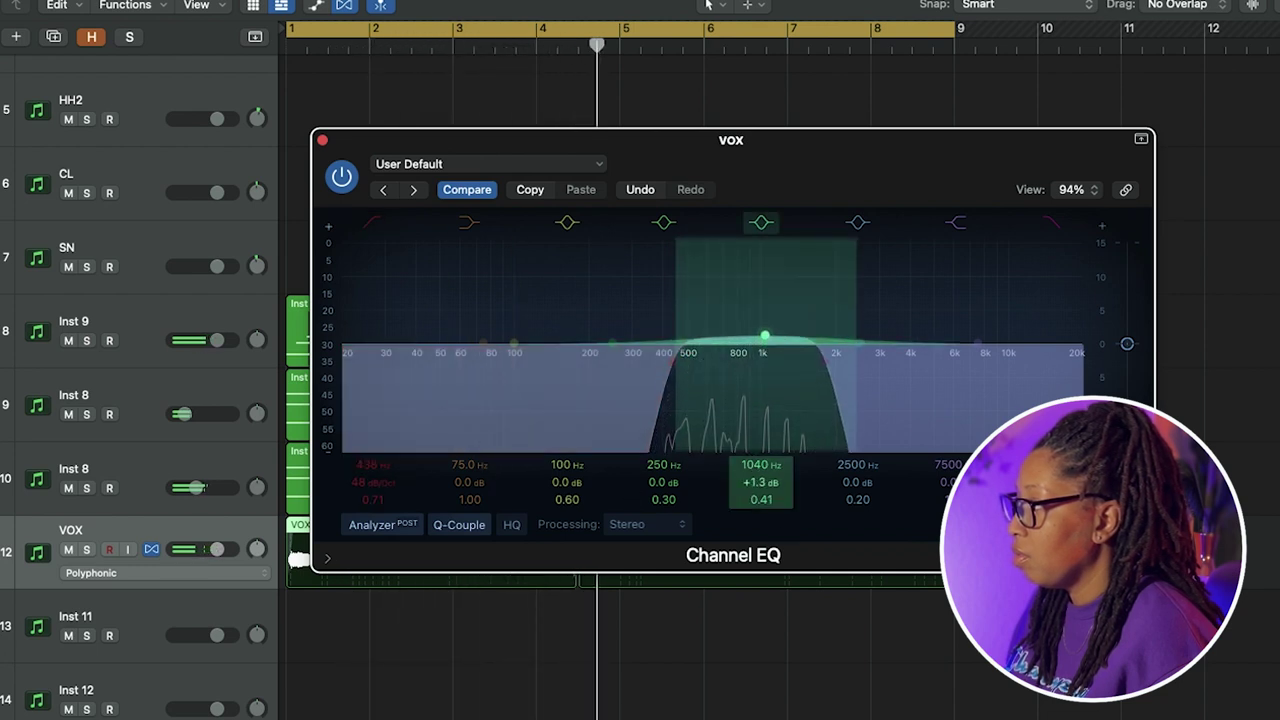
left_click(322, 141)
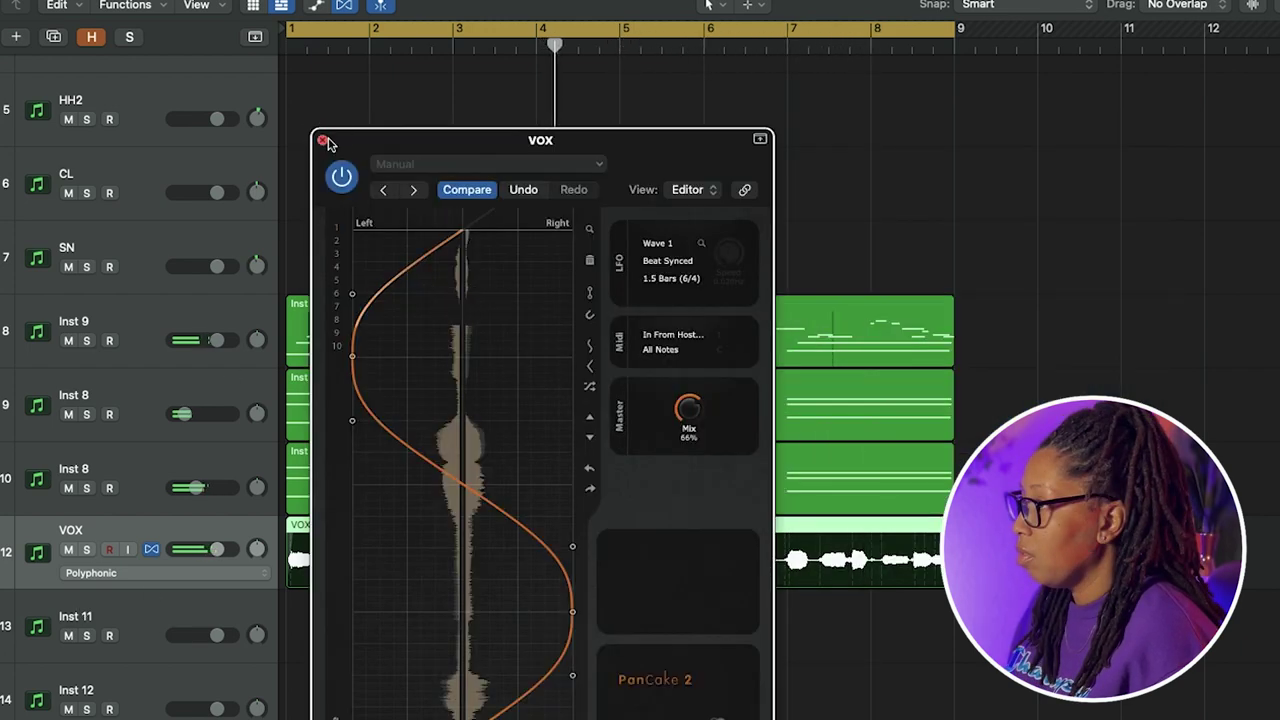
left_click(323, 141)
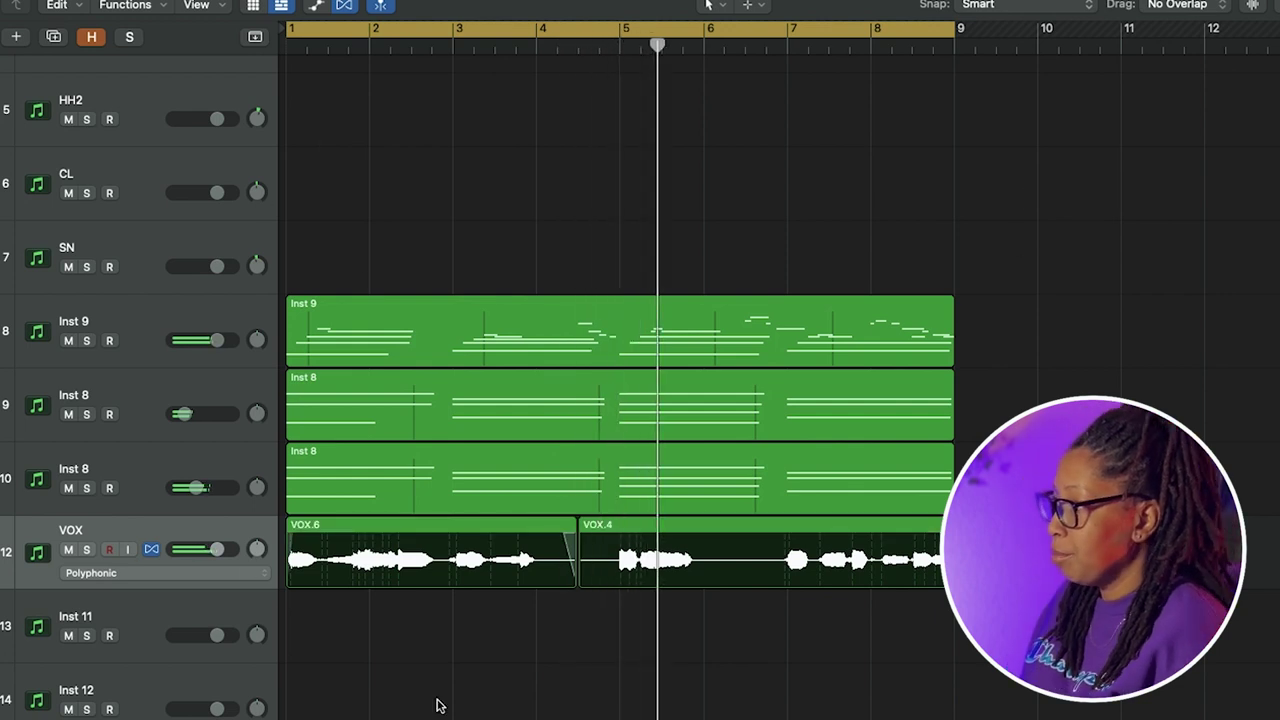
left_click(159, 523)
key("super+d")
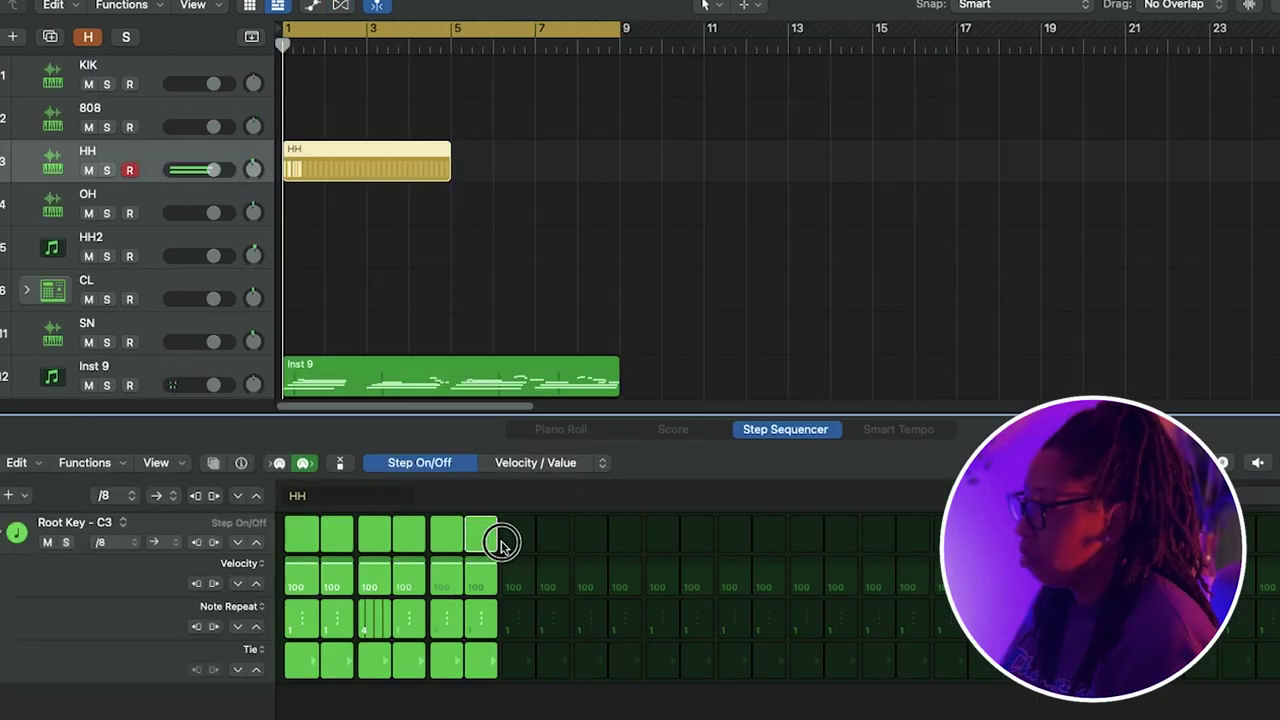
Step: Turn on all remaining eighth-note steps of the HH pattern in the Step Sequencer, filling the two skipped gaps
left_click_drag(500, 541, 1258, 535)
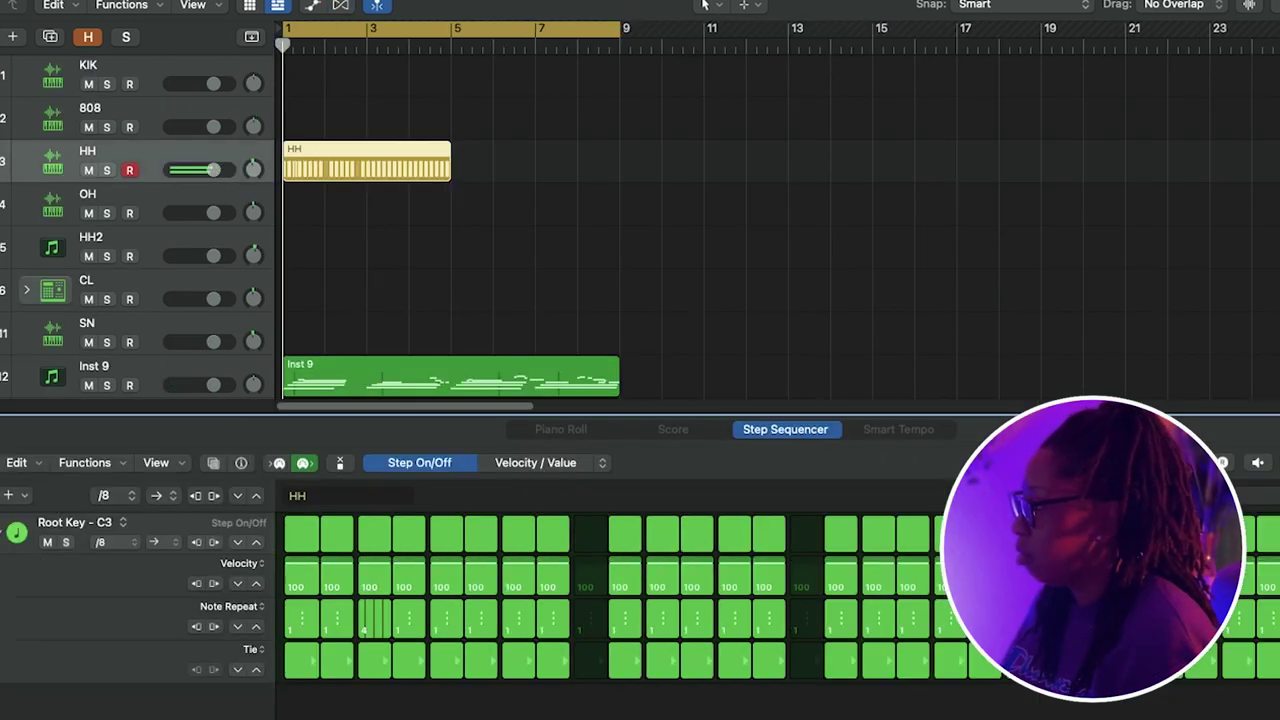
left_click(798, 524)
left_click(578, 531)
Step: Play back the hi-hat part and select one of its notes just before bar 3 in the Piano Roll
key("space")
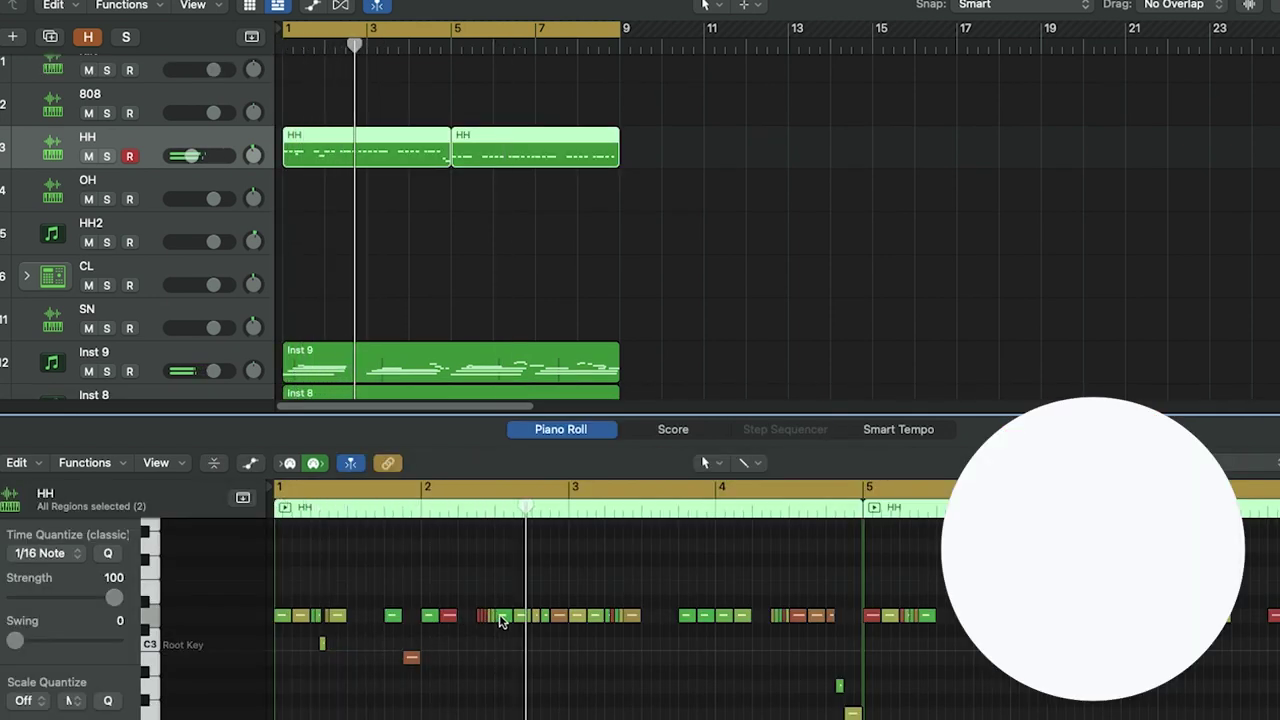
key("space")
left_click(558, 615)
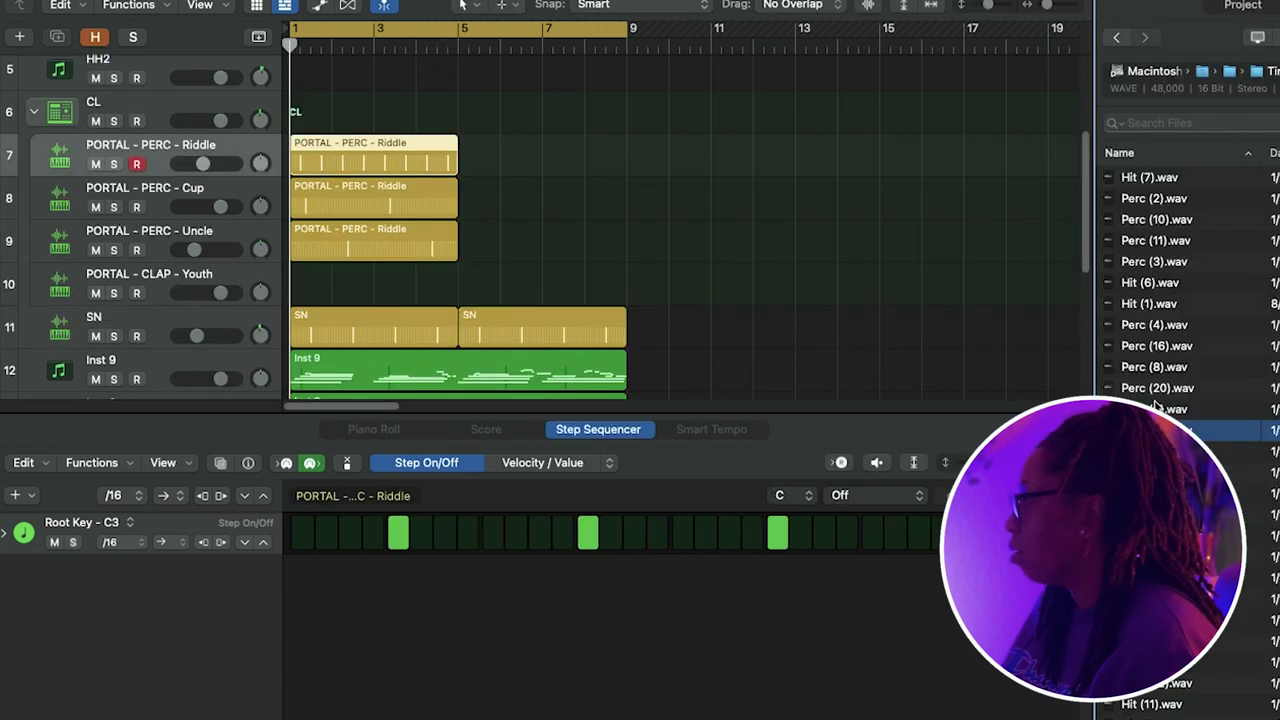
Step: Audition percussion samples in the file browser, including Perc (20).wav
left_click(1155, 406)
left_click(1154, 393)
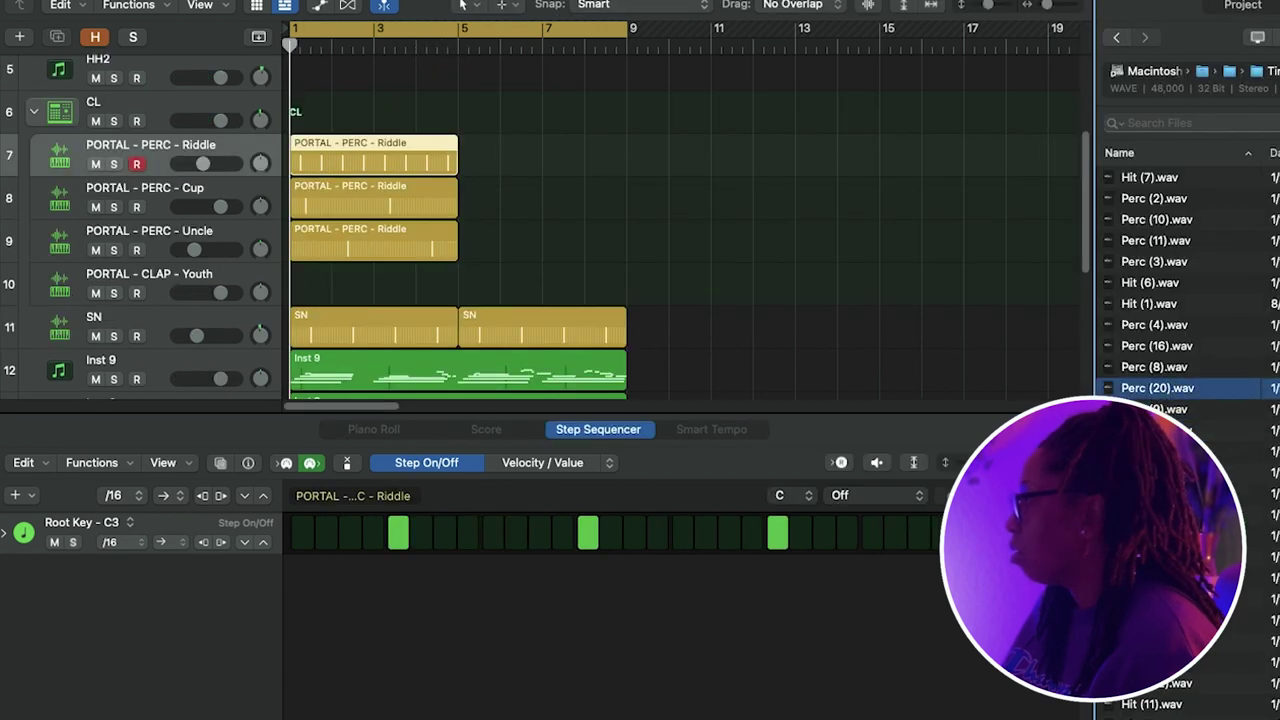
left_click(1155, 514)
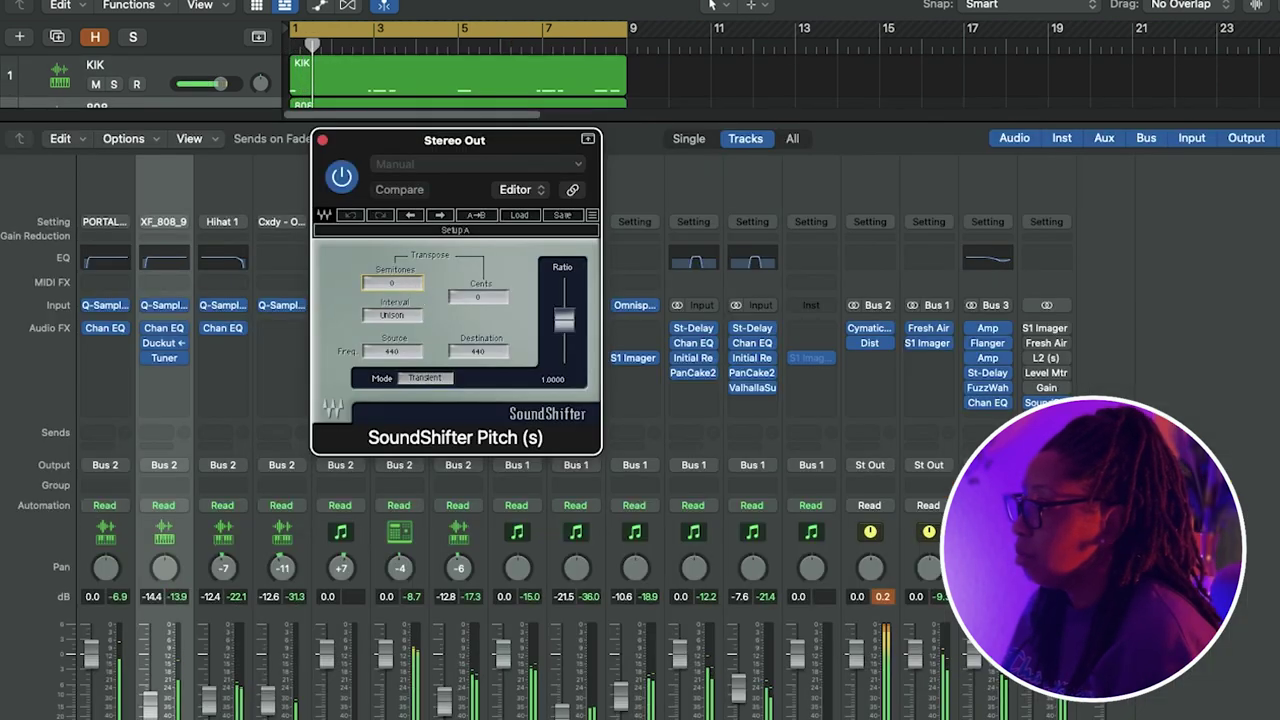
Step: Change the Semitones transposition of the SoundShifter Pitch plug-in on the Stereo Out channel
left_click_drag(392, 283, 413, 278)
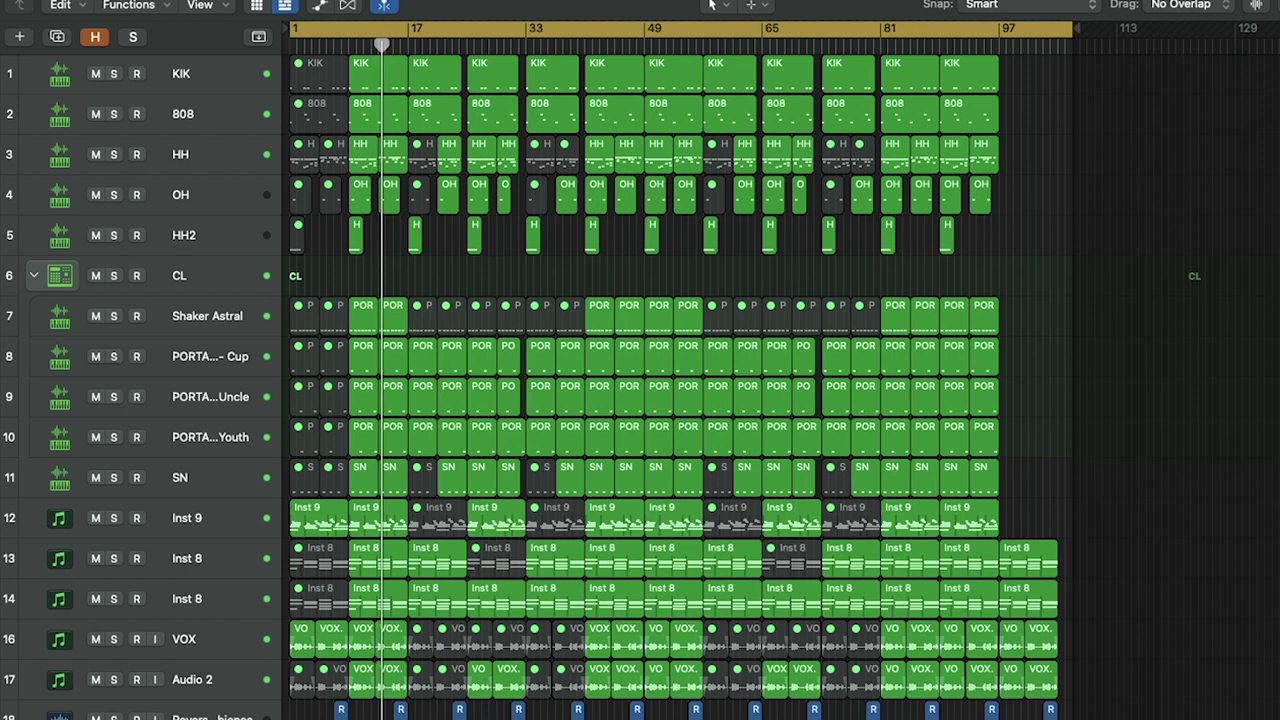
Step: Set the threshold of the L3 UltraMaximizer on the Stereo Out channel to -3.9 during playback
key("v")
left_click_drag(416, 399, 416, 389)
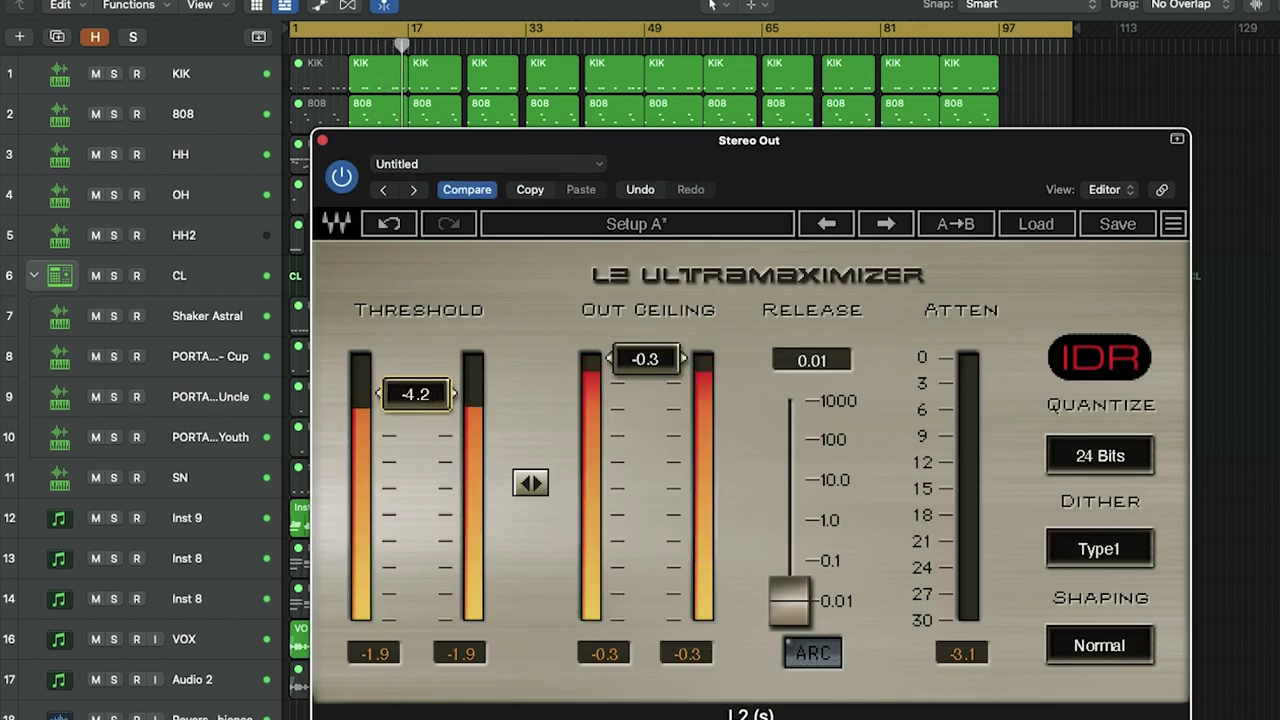
left_click(120, 629)
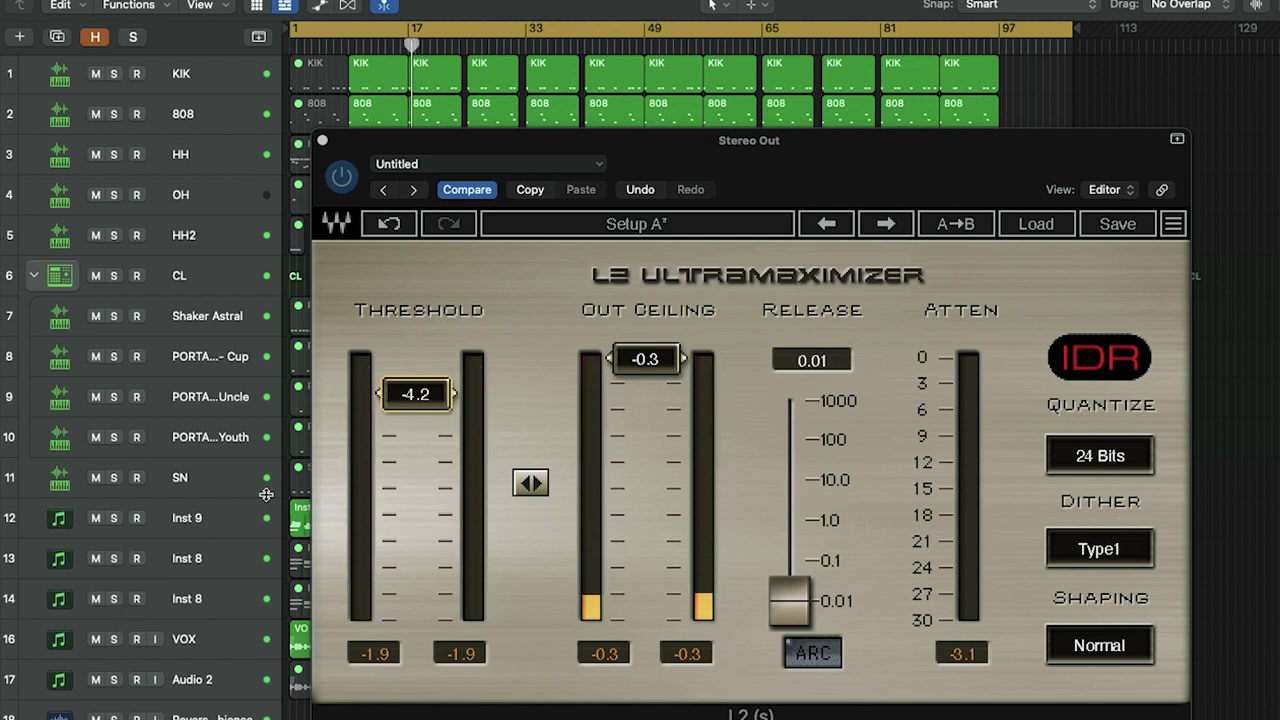
left_click_drag(416, 395, 416, 389)
left_click(87, 580)
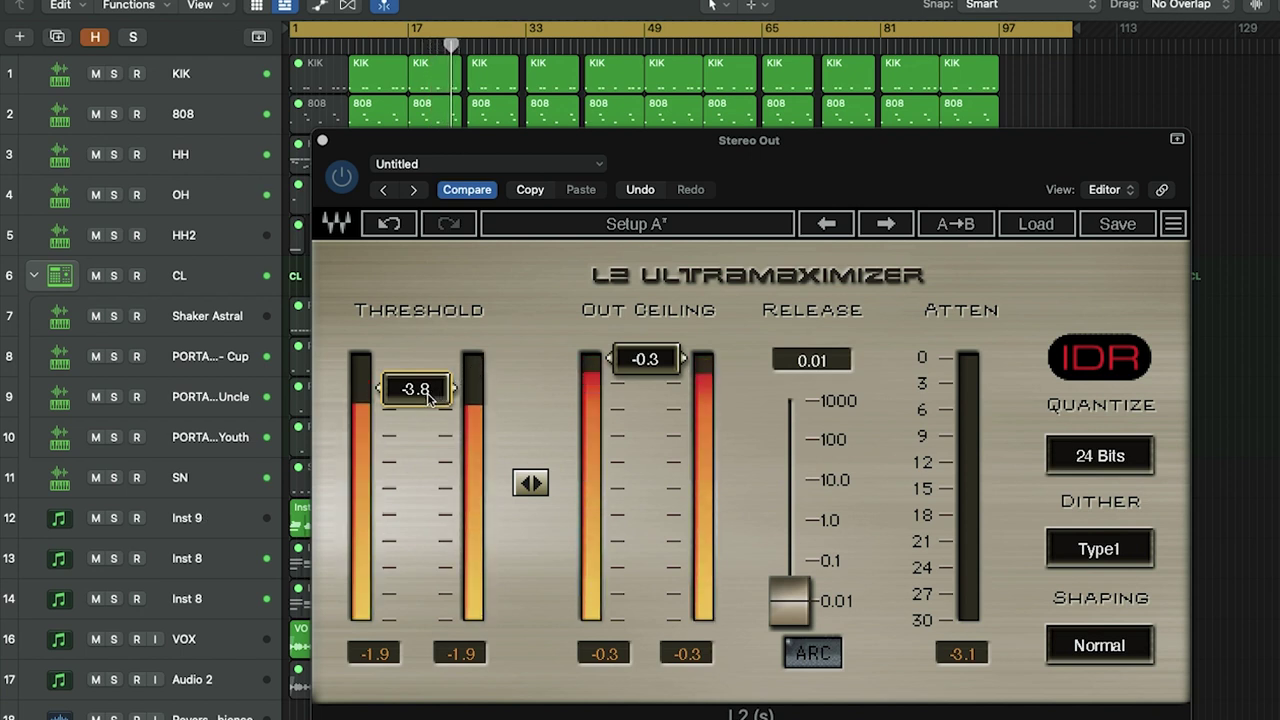
left_click_drag(430, 398, 430, 401)
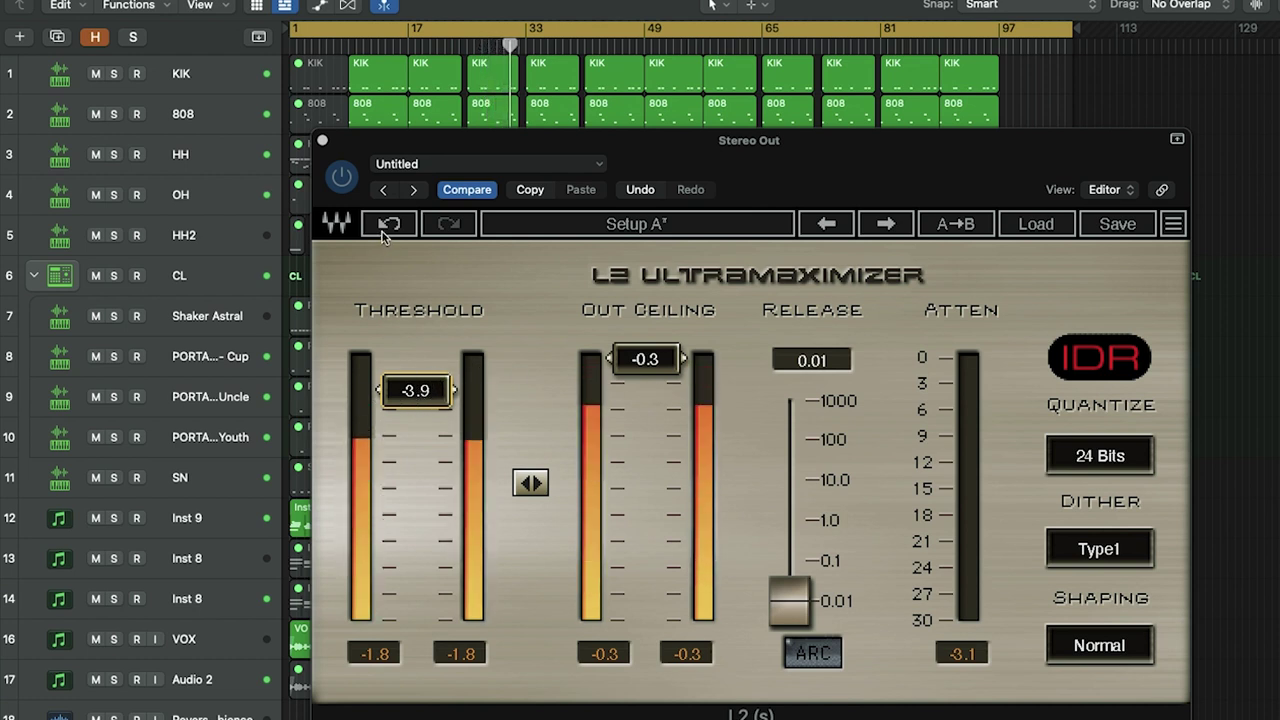
Step: Move the limiter window clear of the arrangement and select the HH2 and OH tracks in turn
left_click_drag(491, 142, 1235, 129)
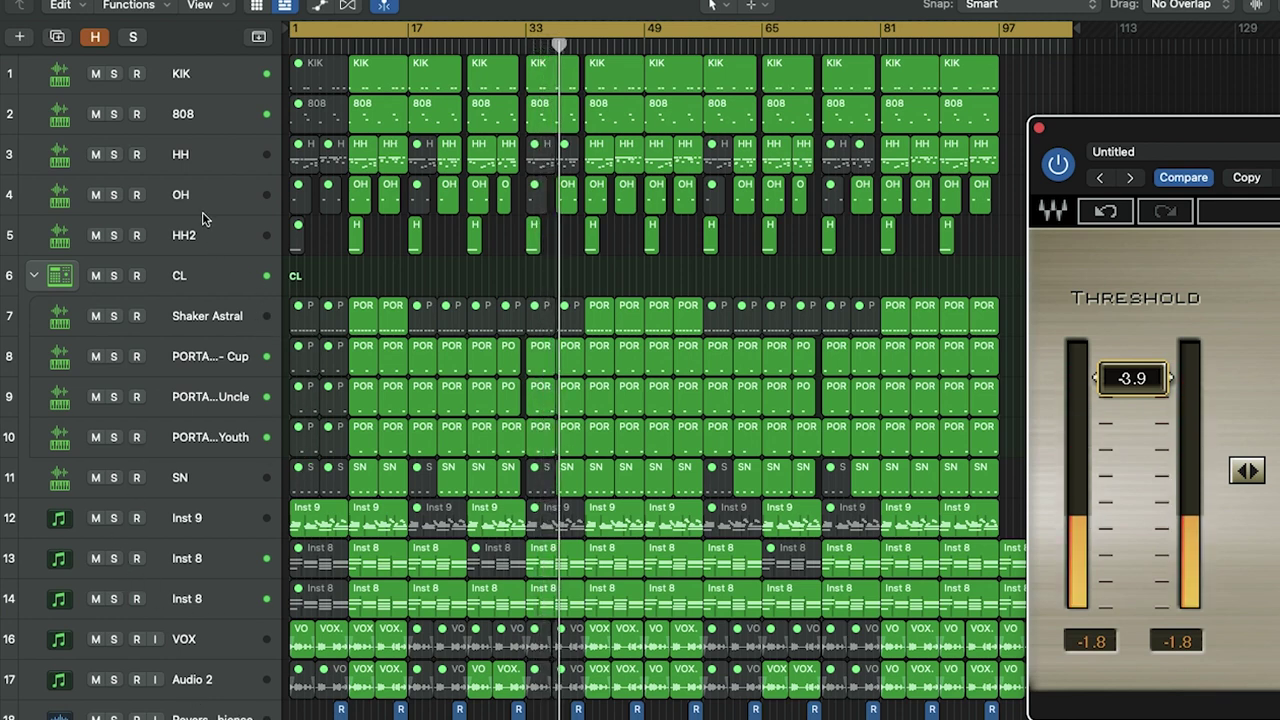
left_click(177, 243)
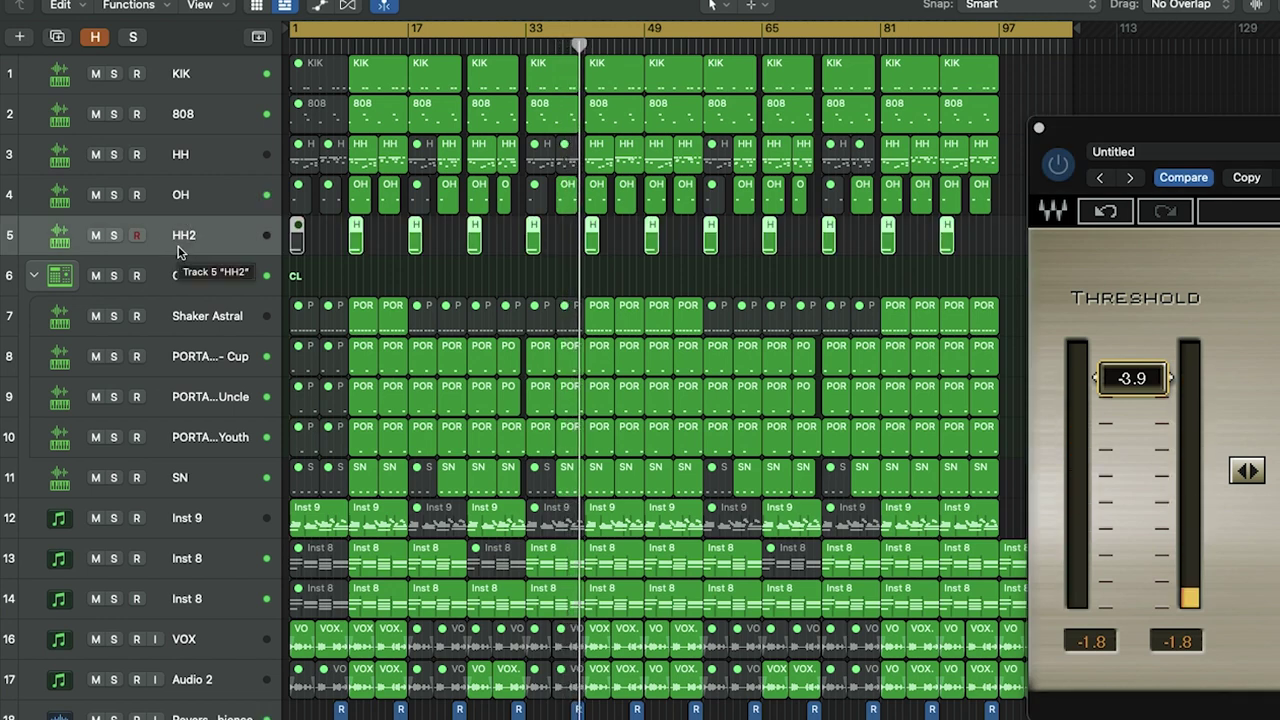
left_click(176, 211)
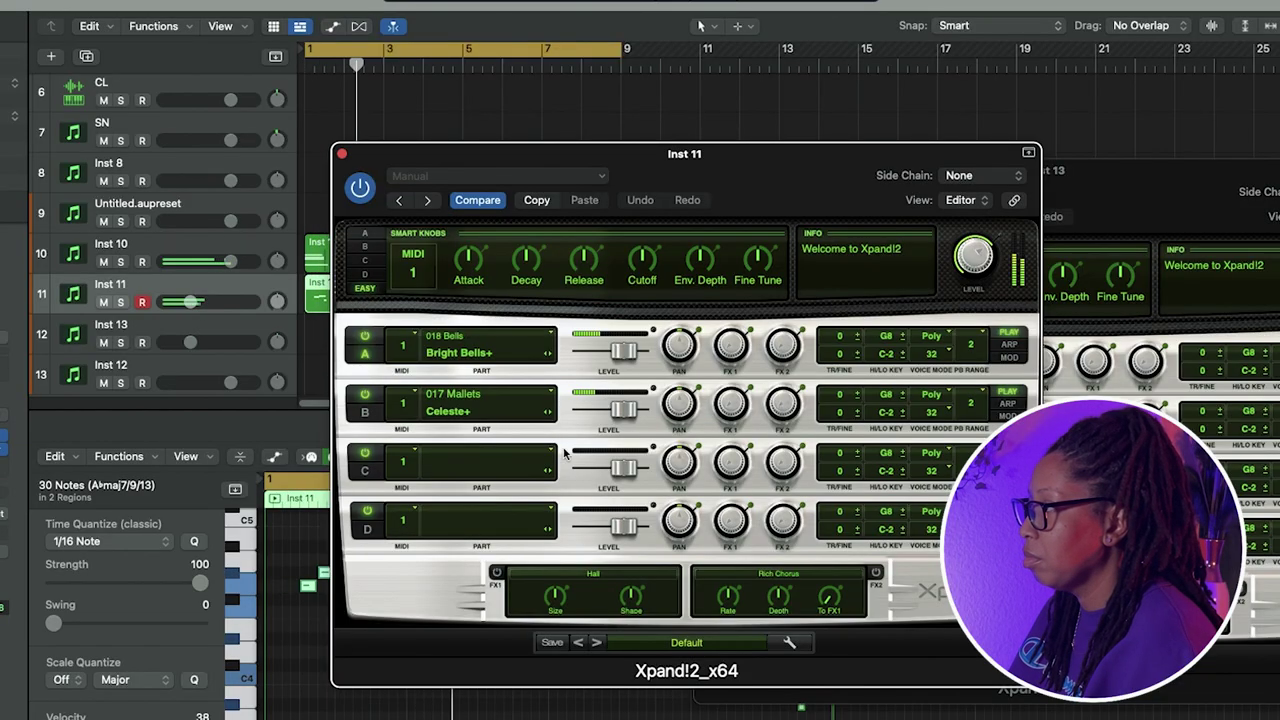
Step: Rework Inst 11's soloed Xpand!2 sound with Bent Marimba in part B, and adjust the mic distance of its rotor cabinet effect
left_click(120, 302)
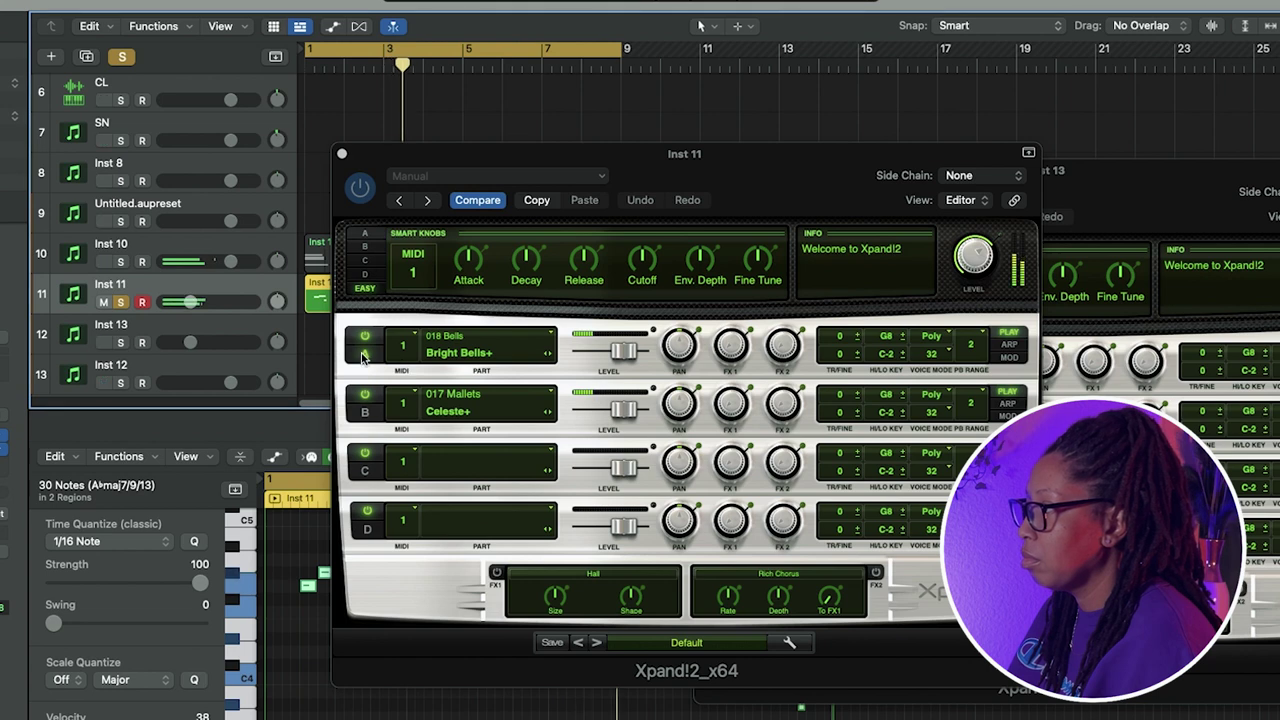
left_click(362, 334)
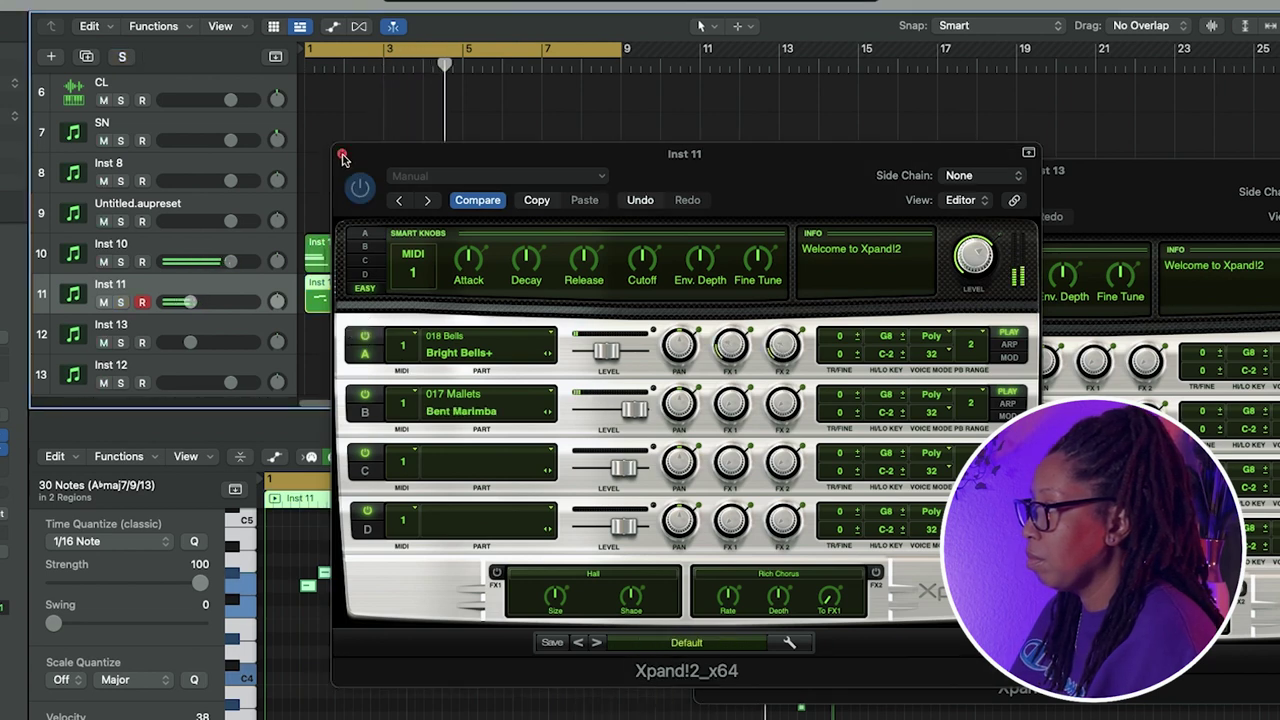
left_click(342, 157)
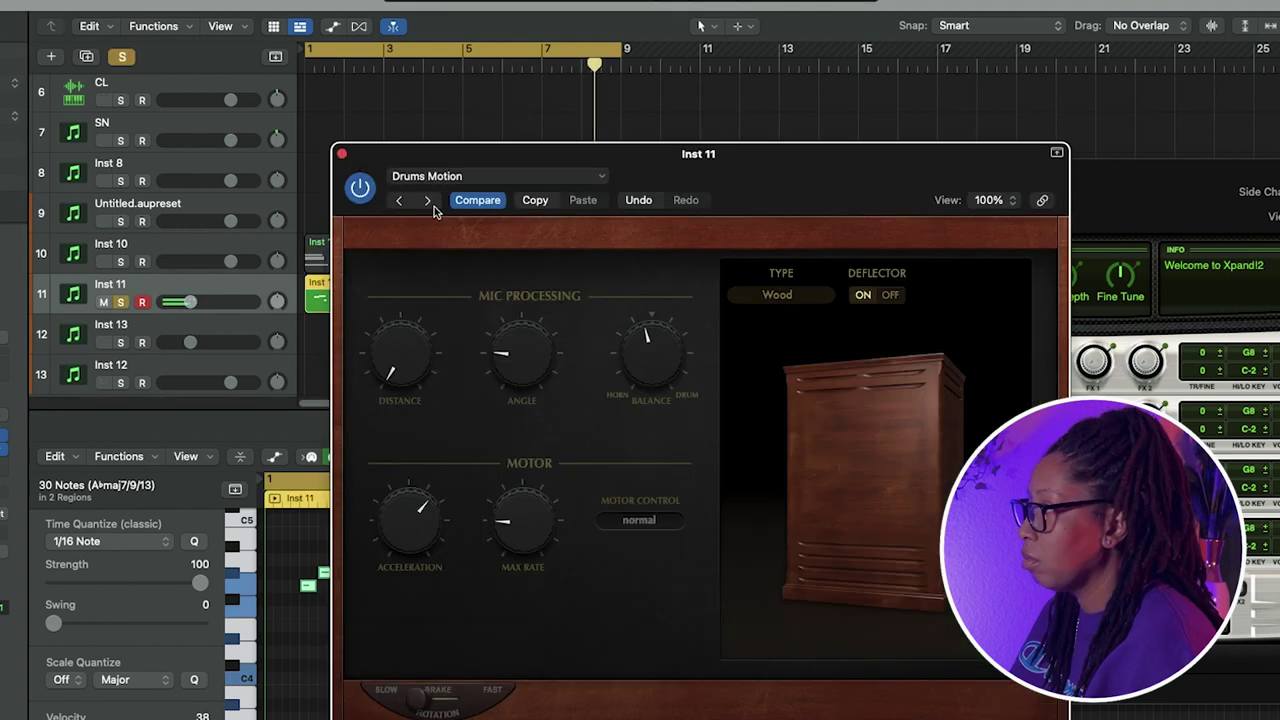
left_click_drag(415, 390, 413, 348)
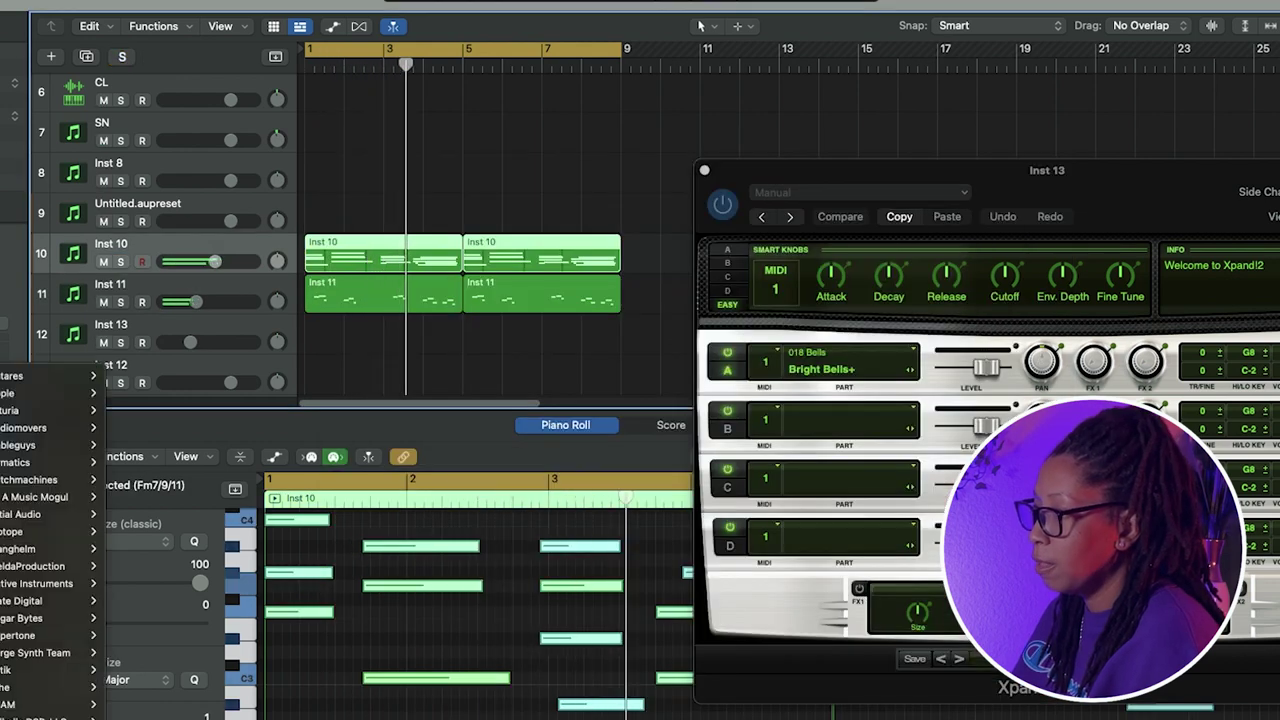
Step: Try extra Waves effects on Inst 10, inserting Morphoder (s) and choosing GTR Tool Rack (s)
mouse_move(40, 718)
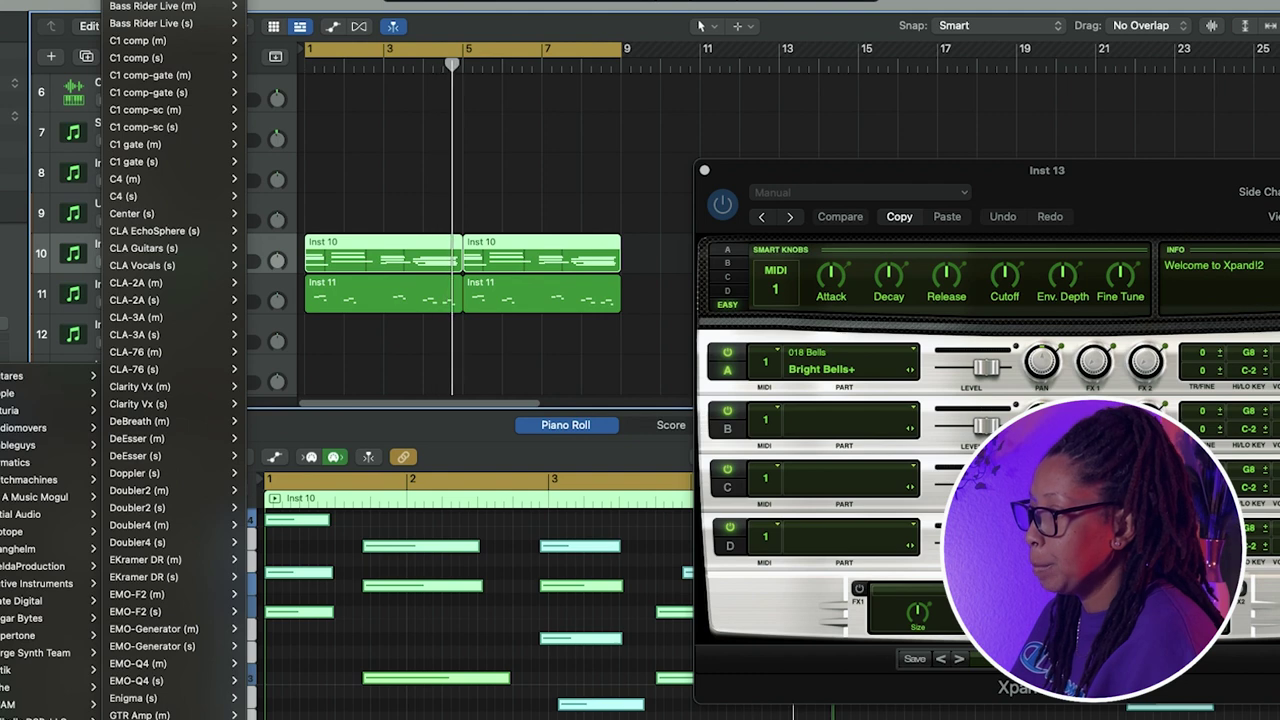
scroll(174, 580, "down", 3)
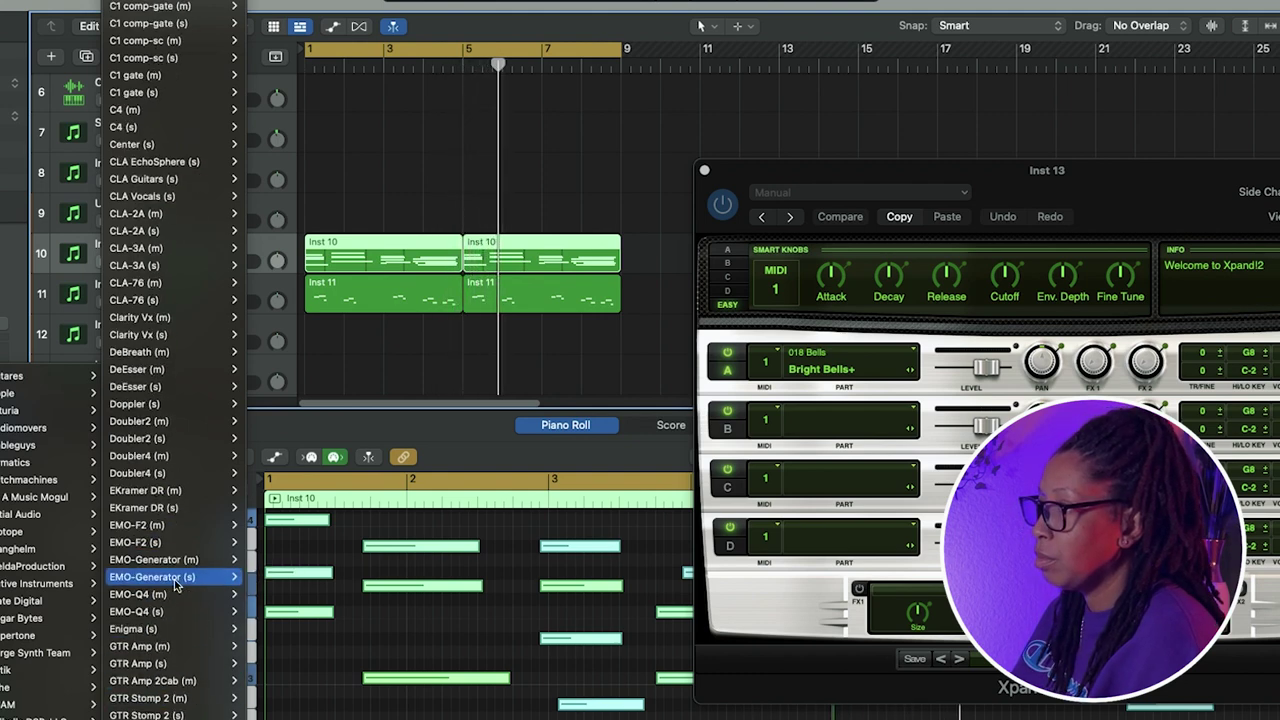
scroll(176, 580, "down", 10)
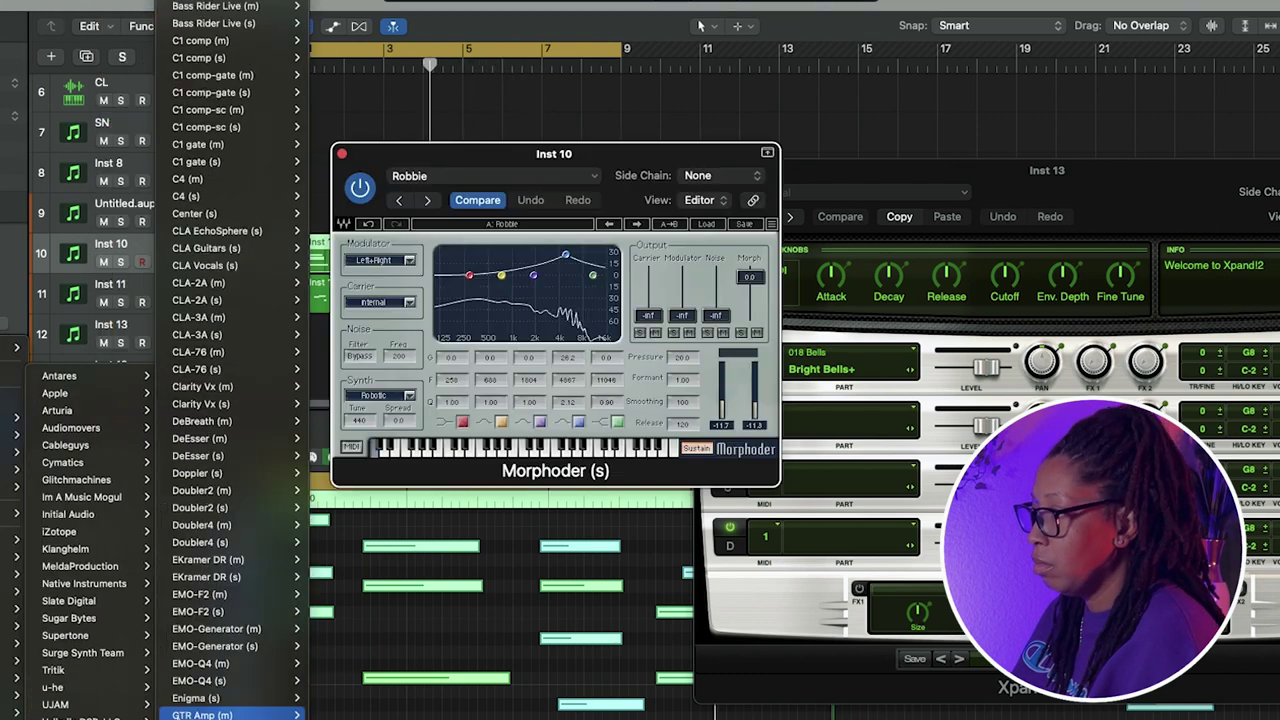
scroll(230, 690, "down", 15)
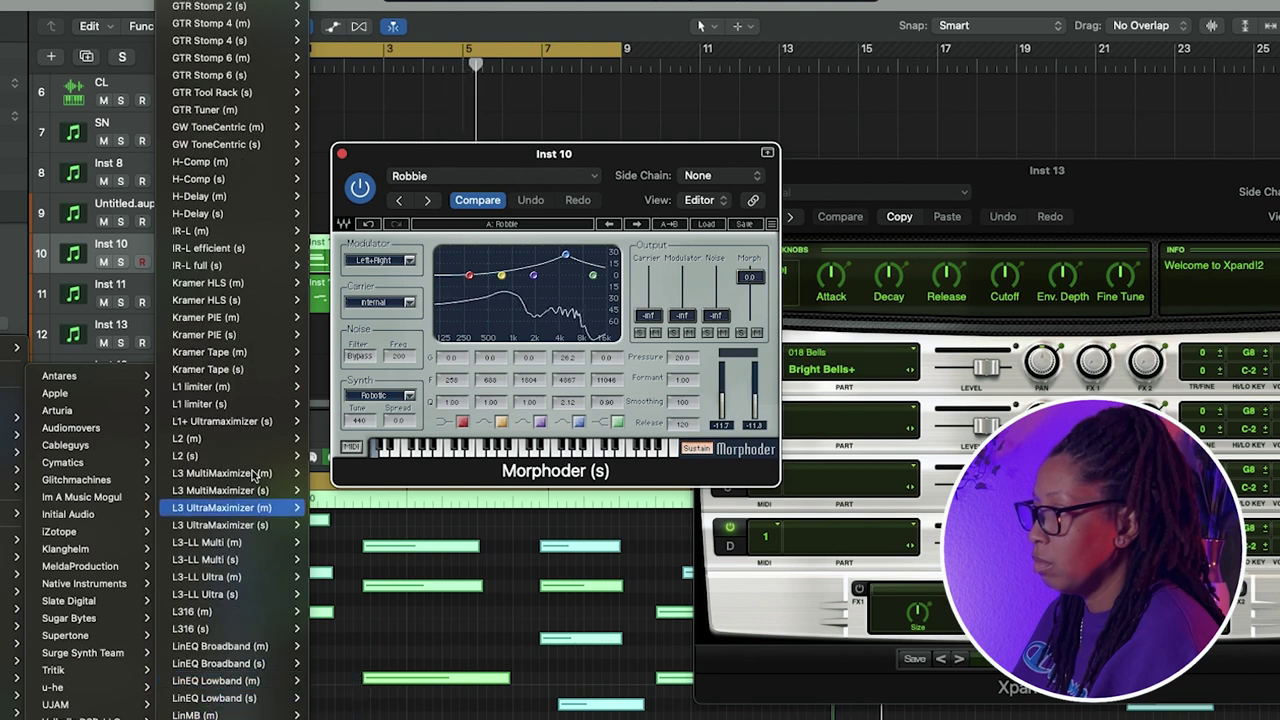
scroll(249, 126, "up", 3)
mouse_move(245, 127)
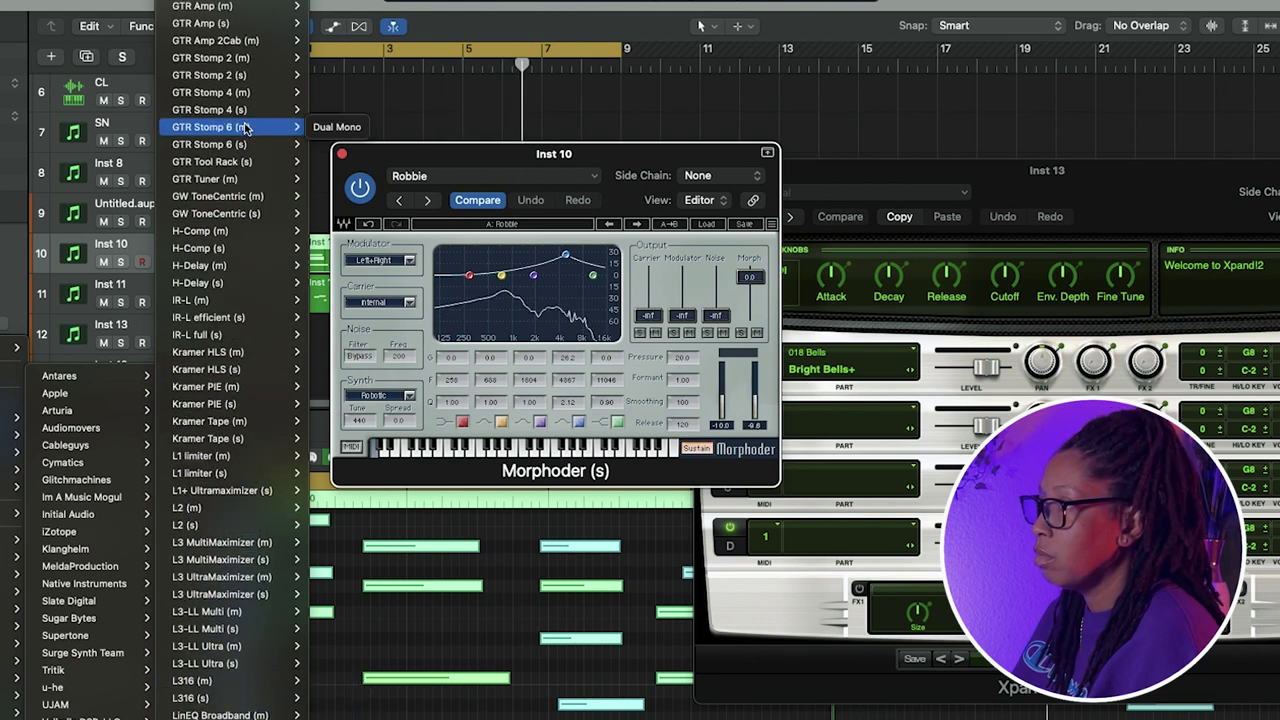
scroll(245, 127, "up", 3)
scroll(245, 127, "up", 1)
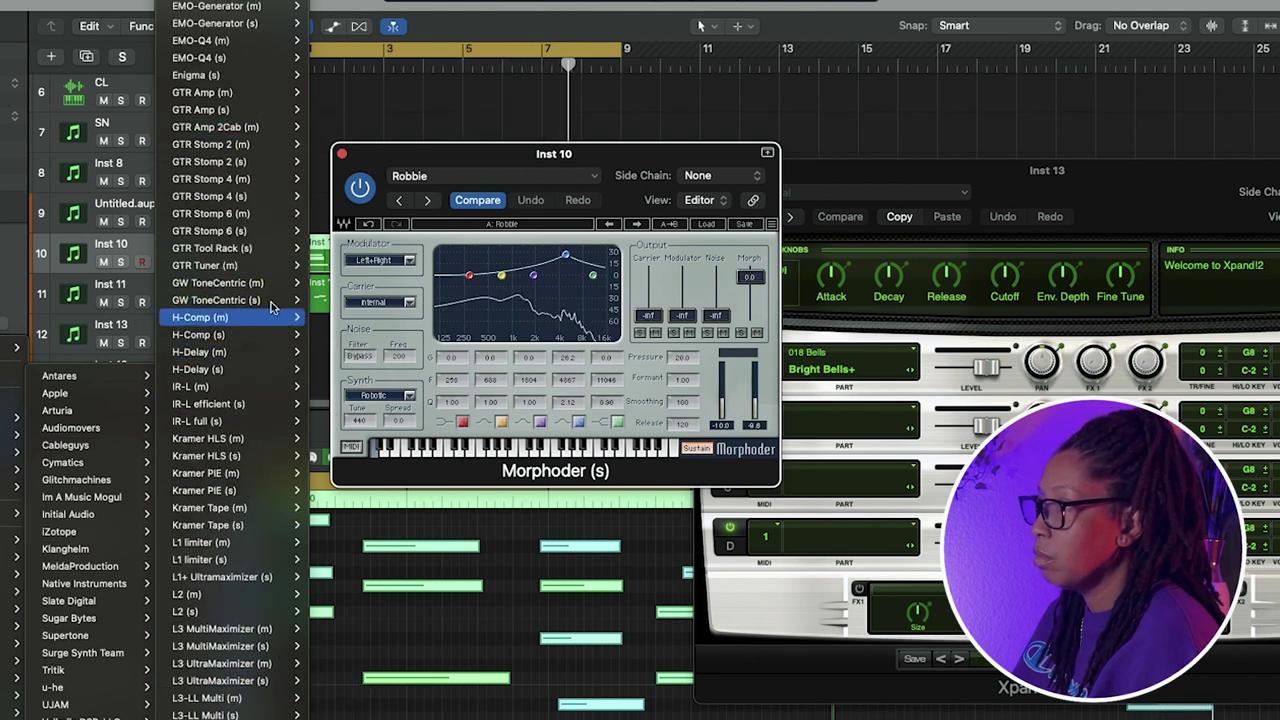
mouse_move(267, 245)
left_click(335, 249)
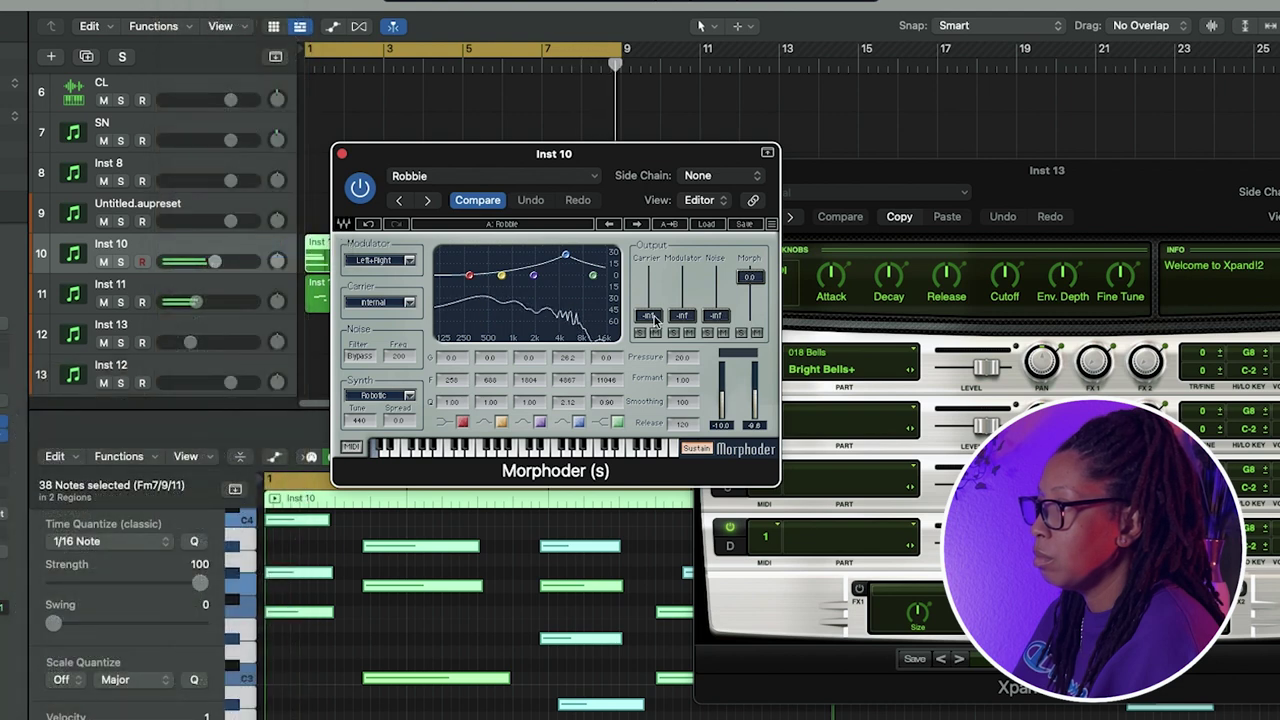
Step: Set Initial Reverse on Inst 10 to 1/2 bar, lower its dry/wet amount, and close the plug-in
key("space")
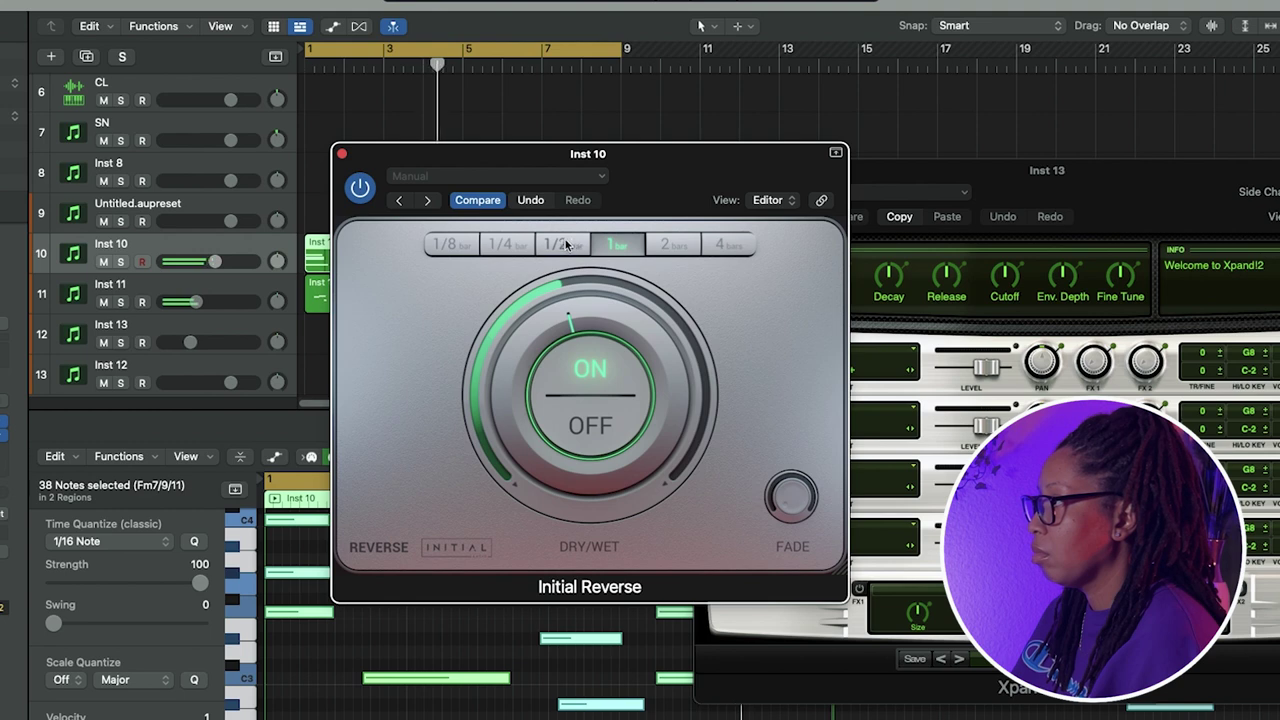
mouse_move(808, 497)
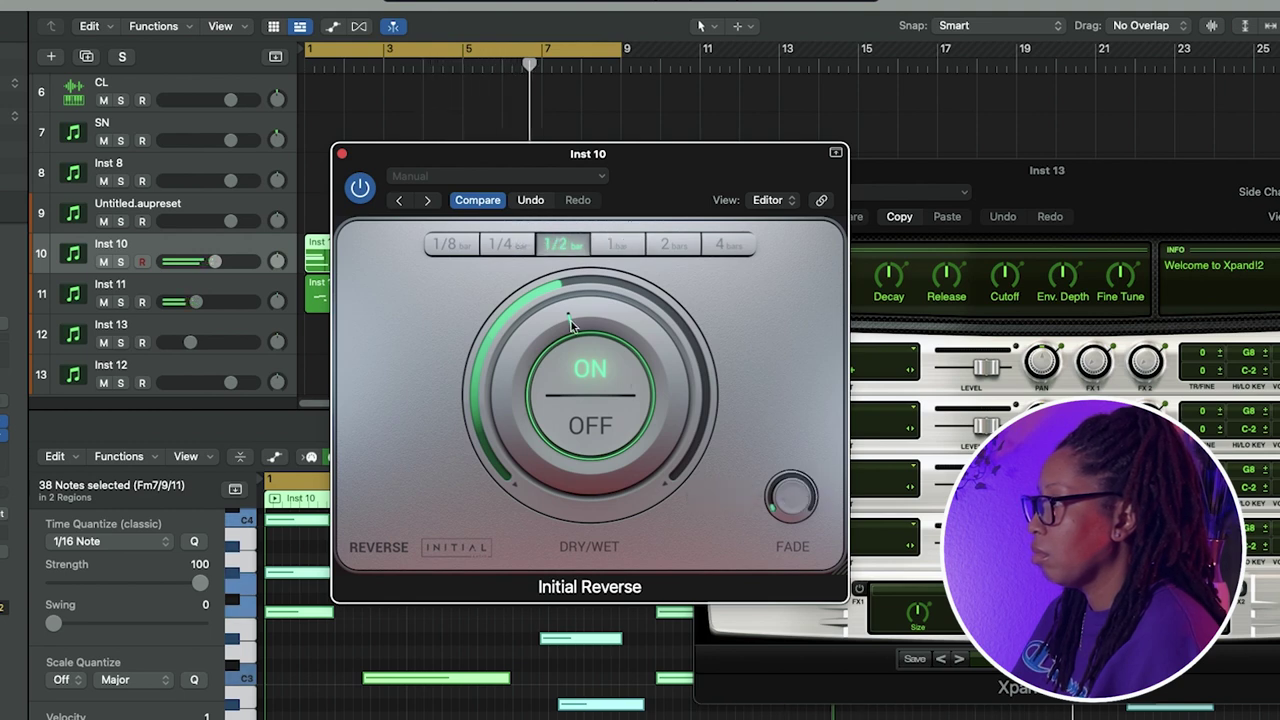
left_click_drag(570, 322, 548, 328)
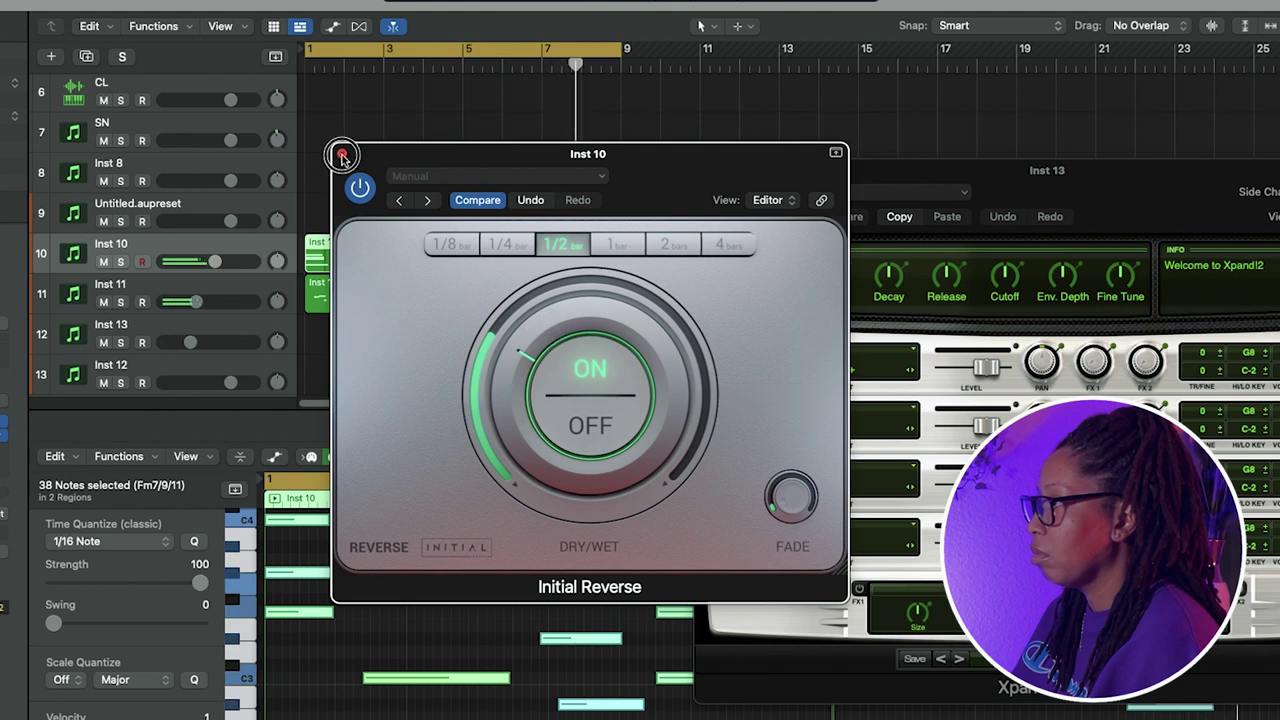
left_click(342, 157)
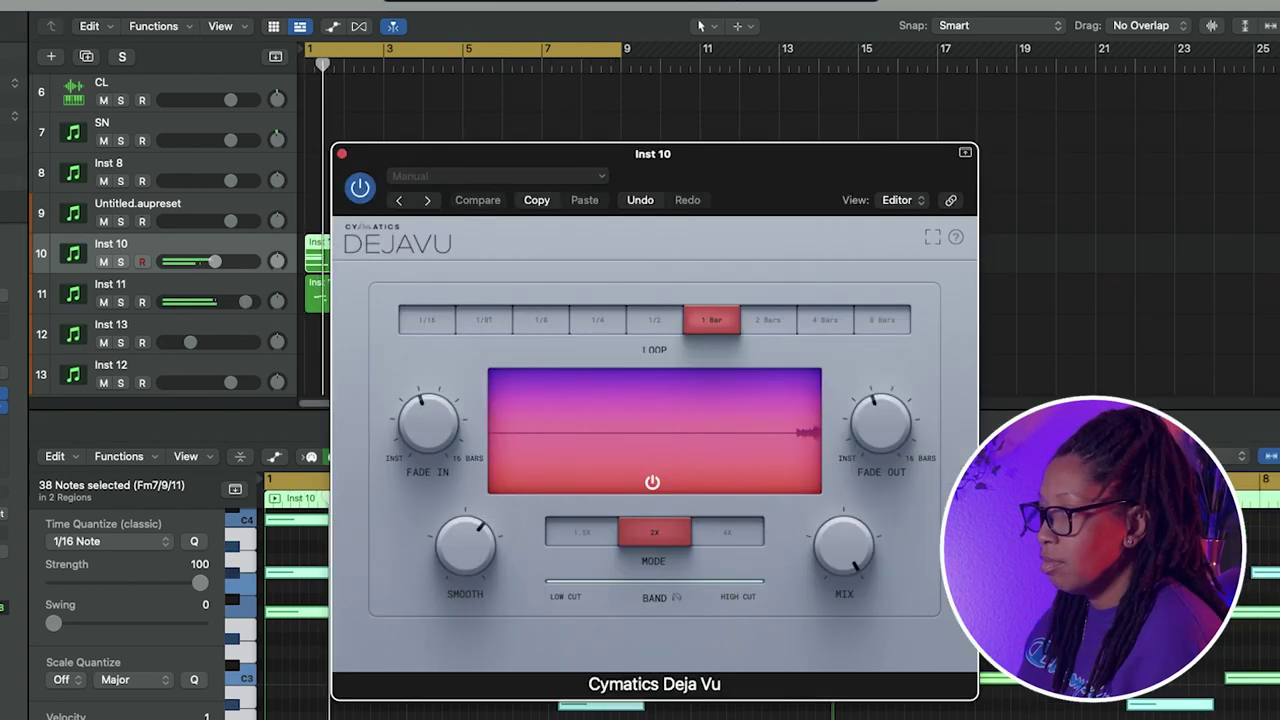
Step: Insert Cymatics Memory on Inst 10, move the Deja Vu window aside, and close the Memory window
mouse_move(2, 530)
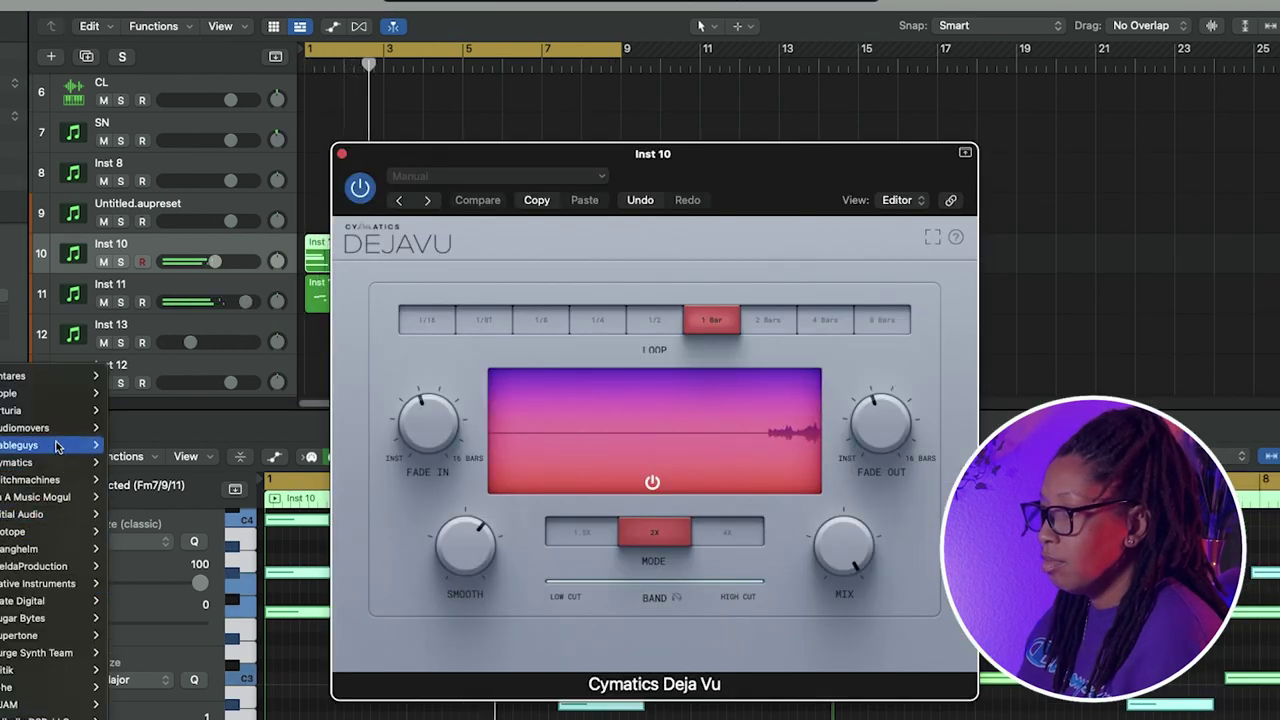
mouse_move(46, 463)
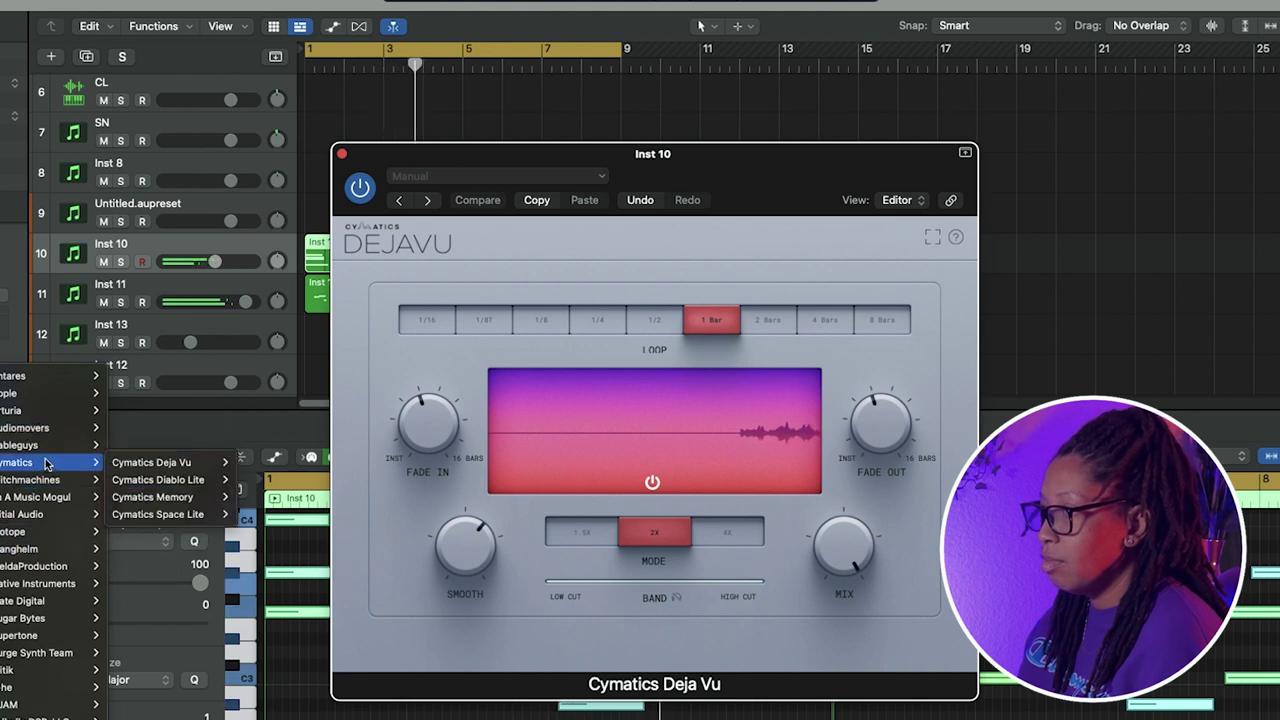
left_click(181, 499)
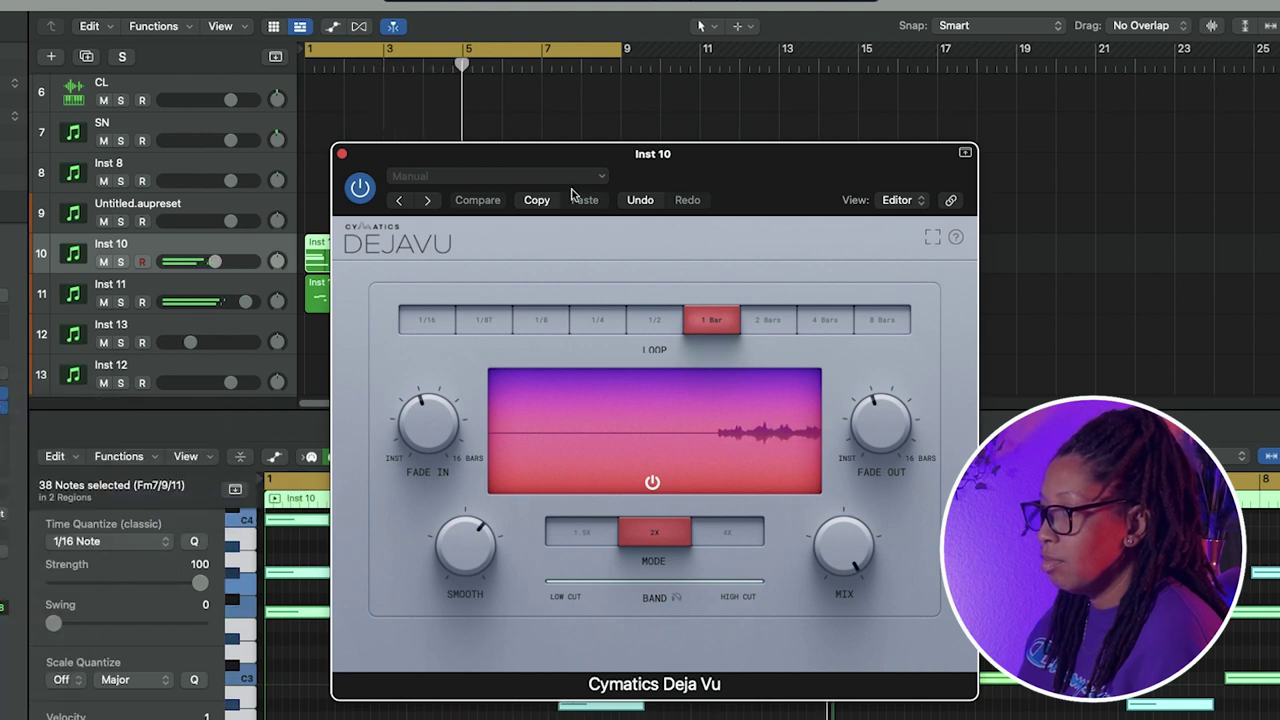
left_click_drag(480, 155, 922, 133)
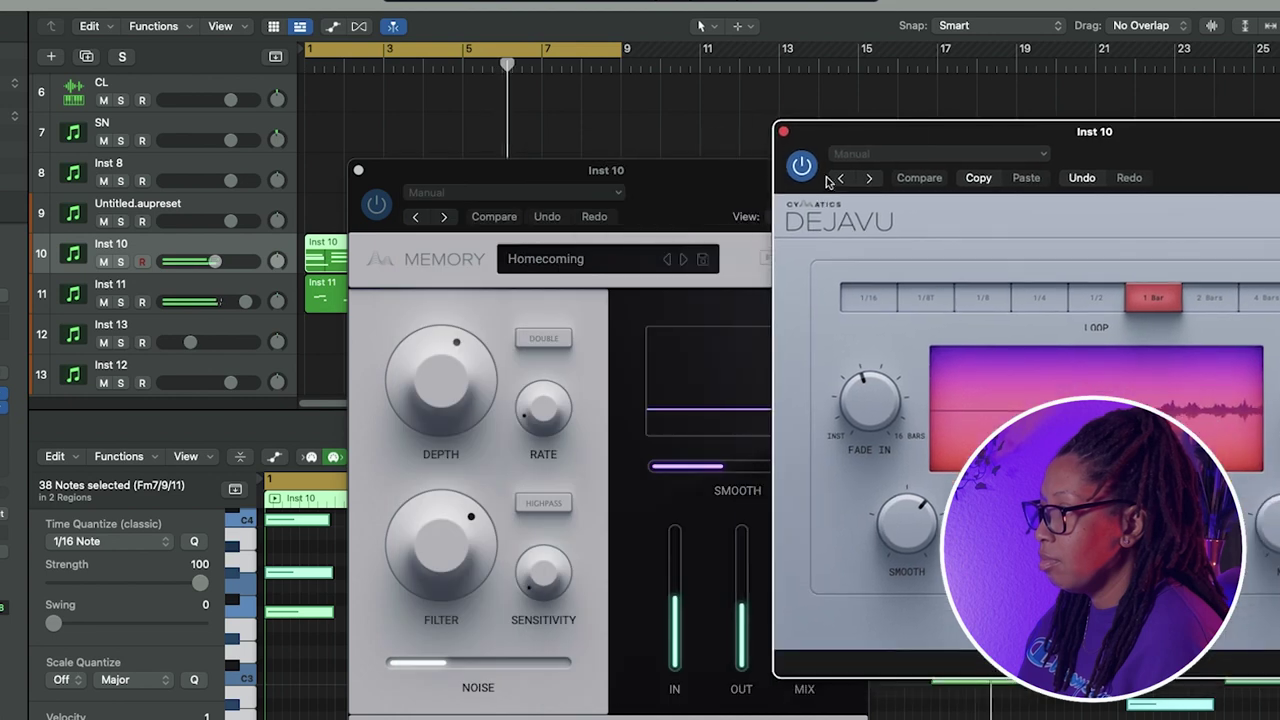
left_click(686, 185)
left_click_drag(686, 185, 500, 127)
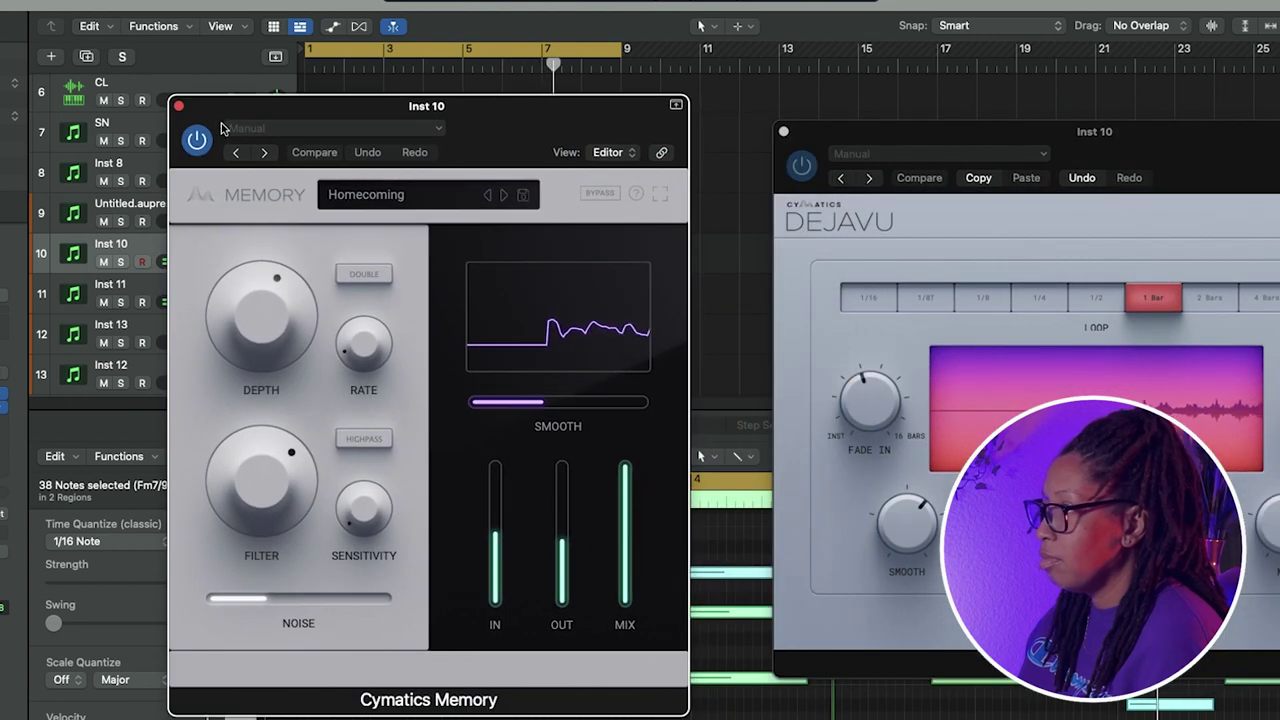
left_click(180, 107)
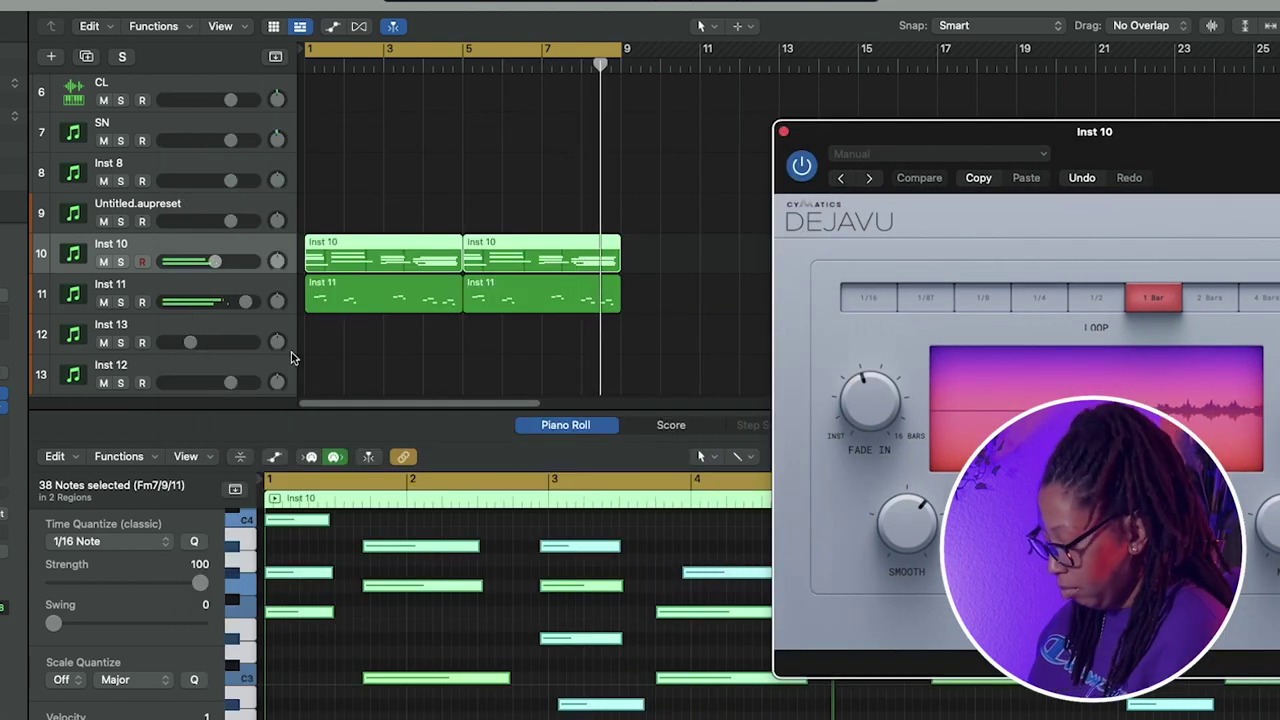
Step: Show the mixer and move the two Inst 11 regions so they start at bar 9
key("x")
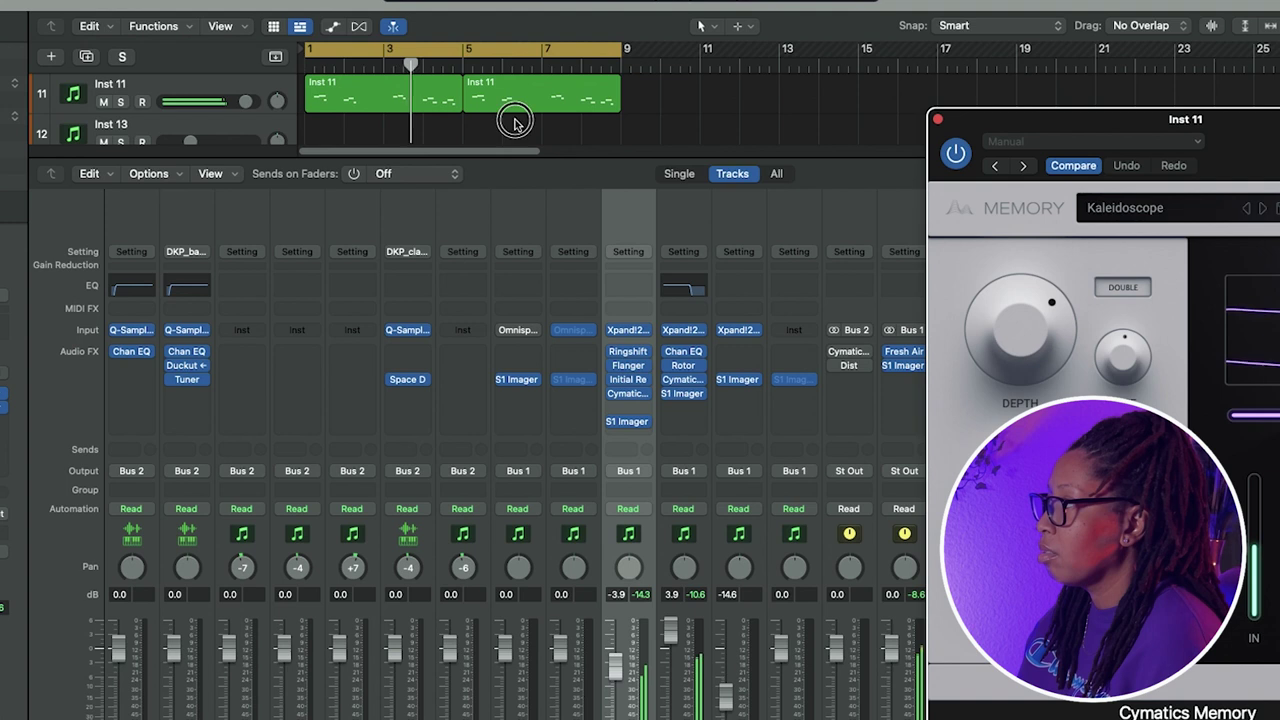
left_click_drag(509, 120, 641, 100)
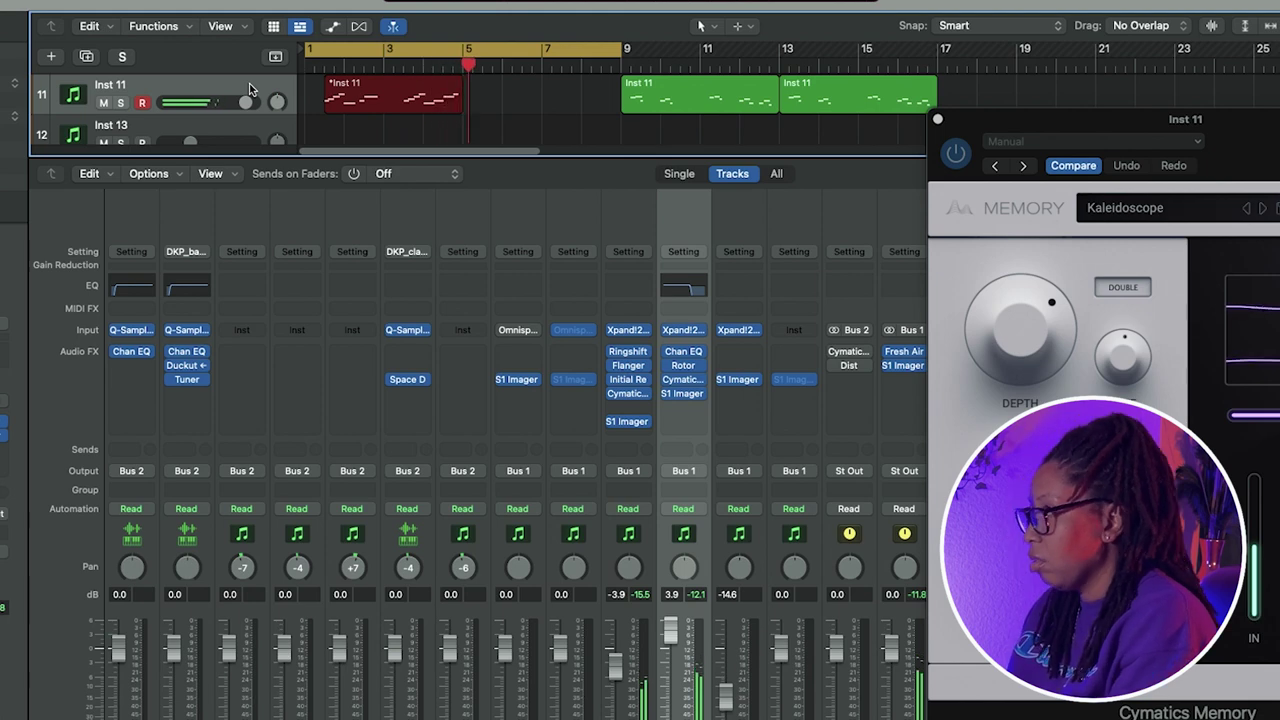
Step: Try recording new melody takes on Inst 11 from bar 1, and delete the last recorded region
key("space")
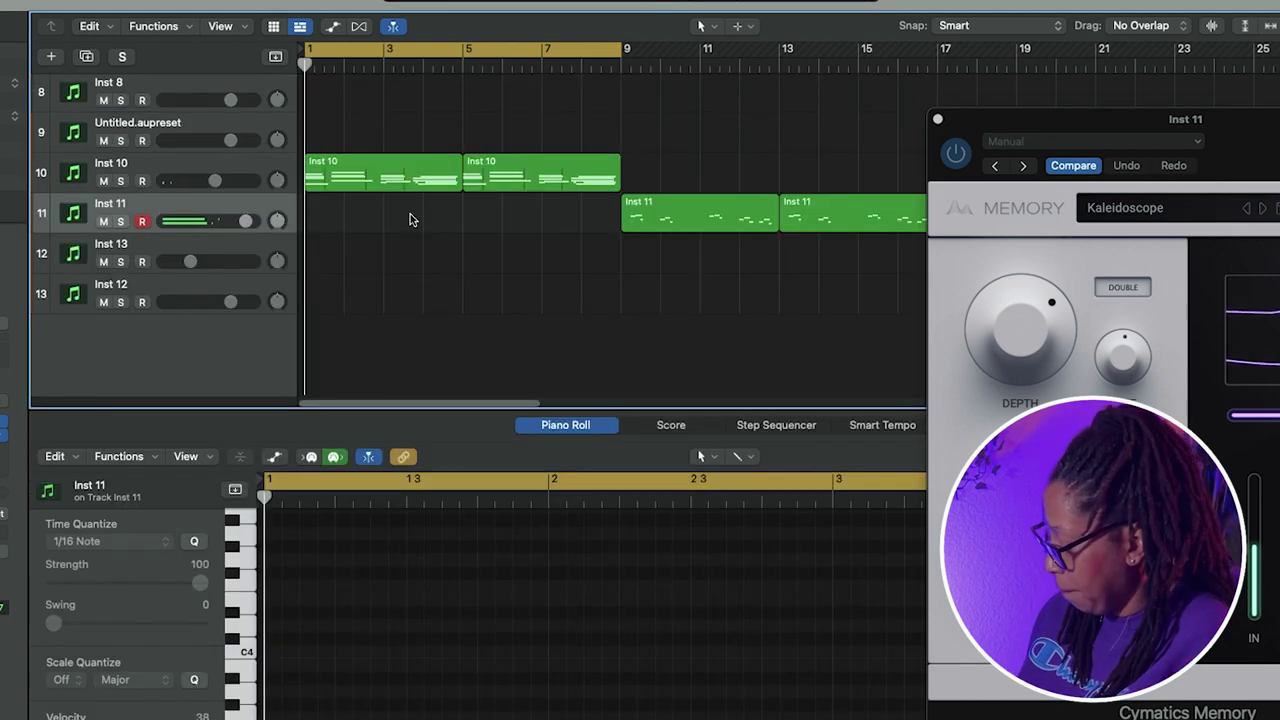
key("r")
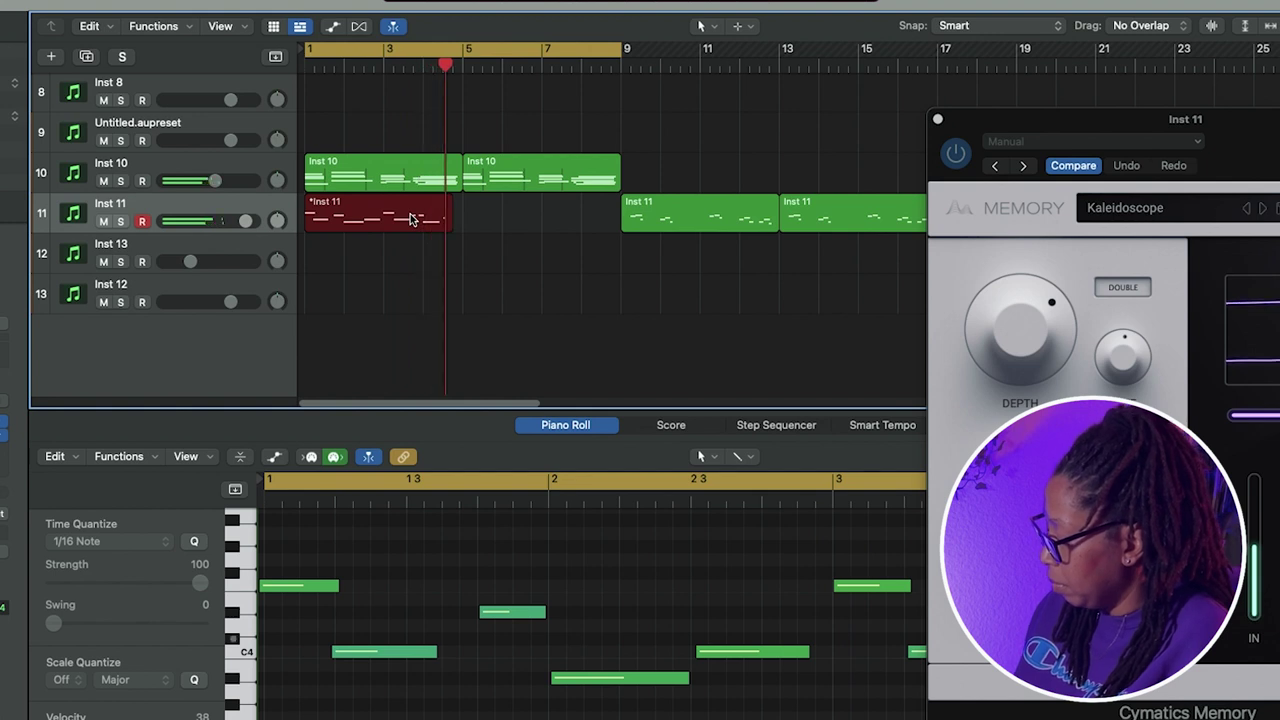
key("space")
key("r")
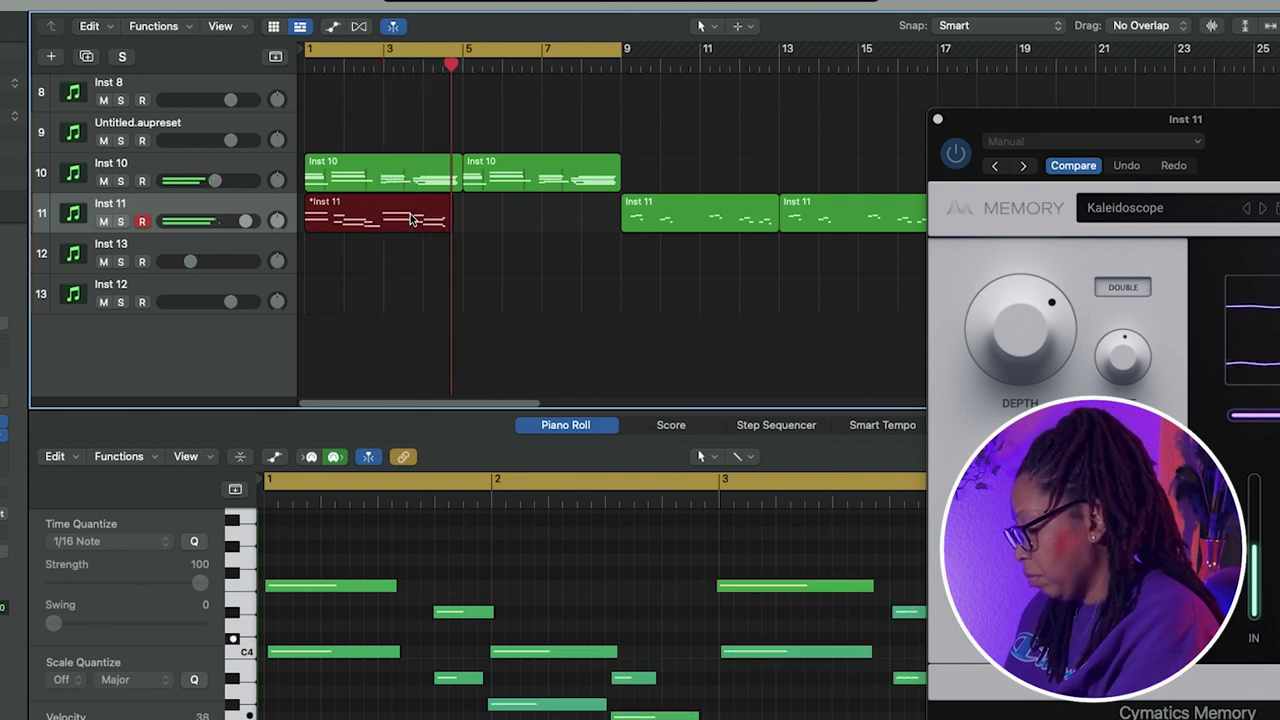
key("space")
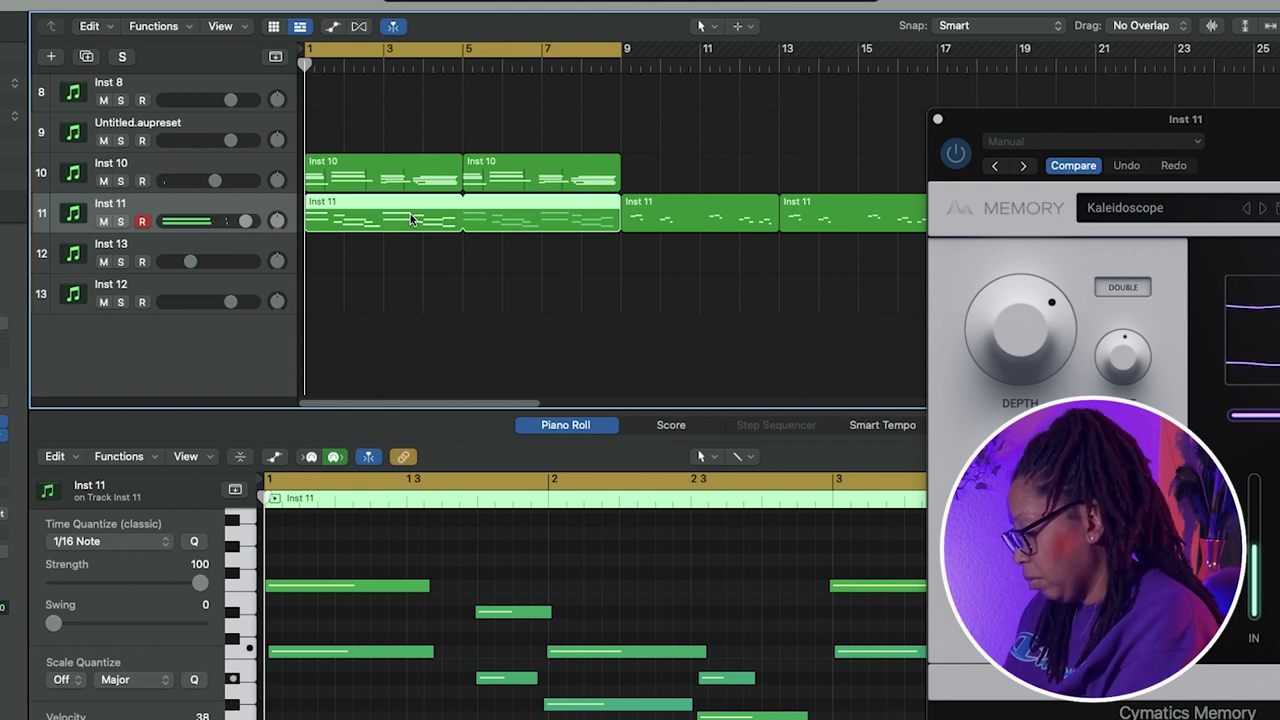
key("Delete")
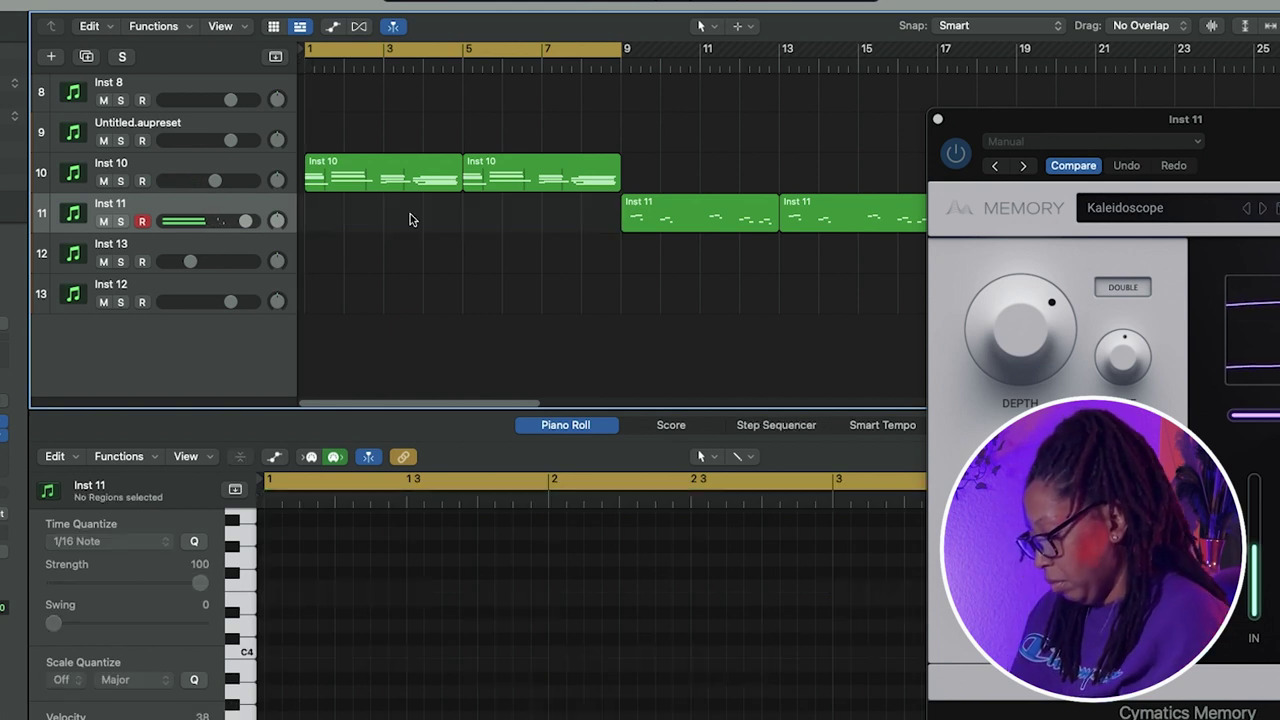
Step: Record the melody on Inst 11 from bar 1, then overdub extra notes into its first region
key("r")
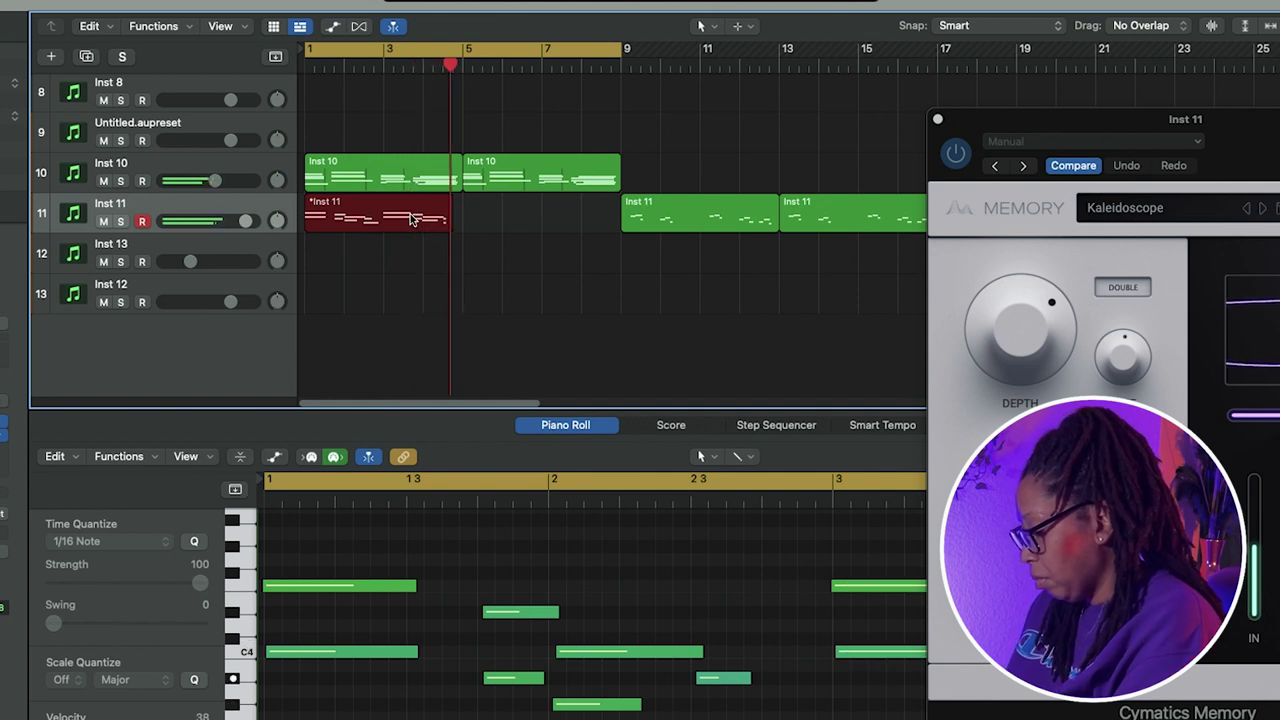
key("space")
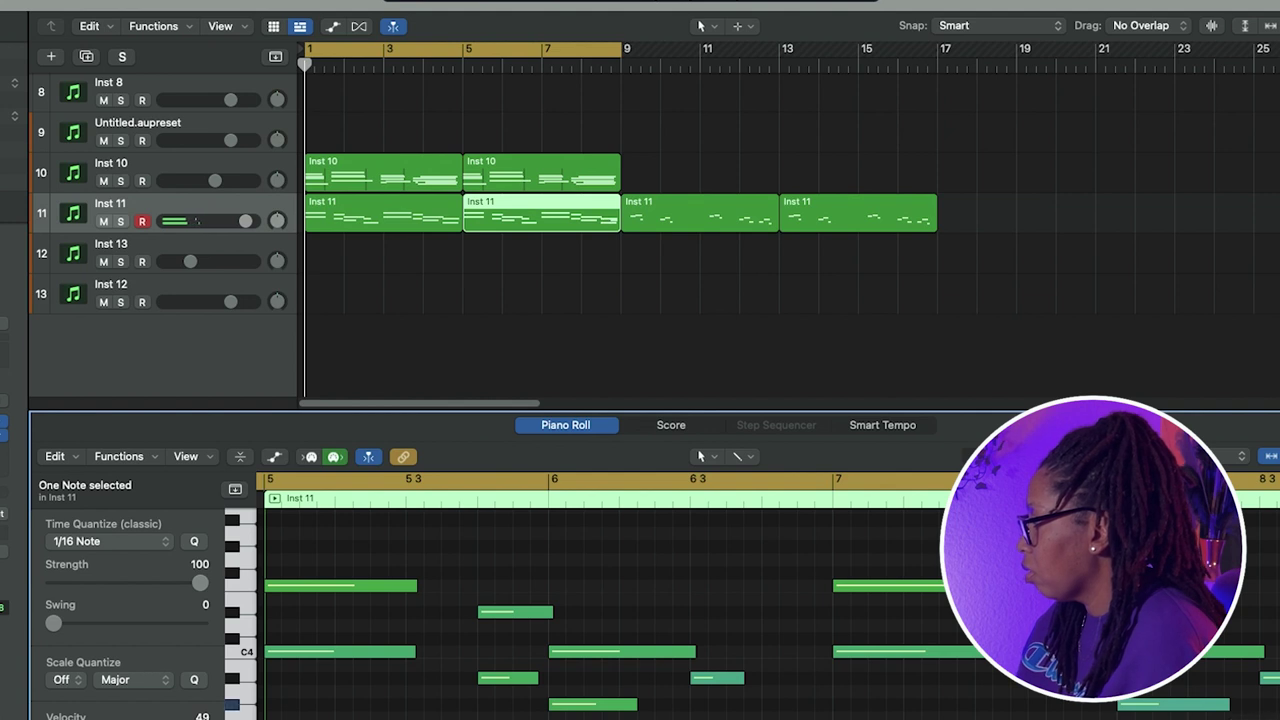
key("r")
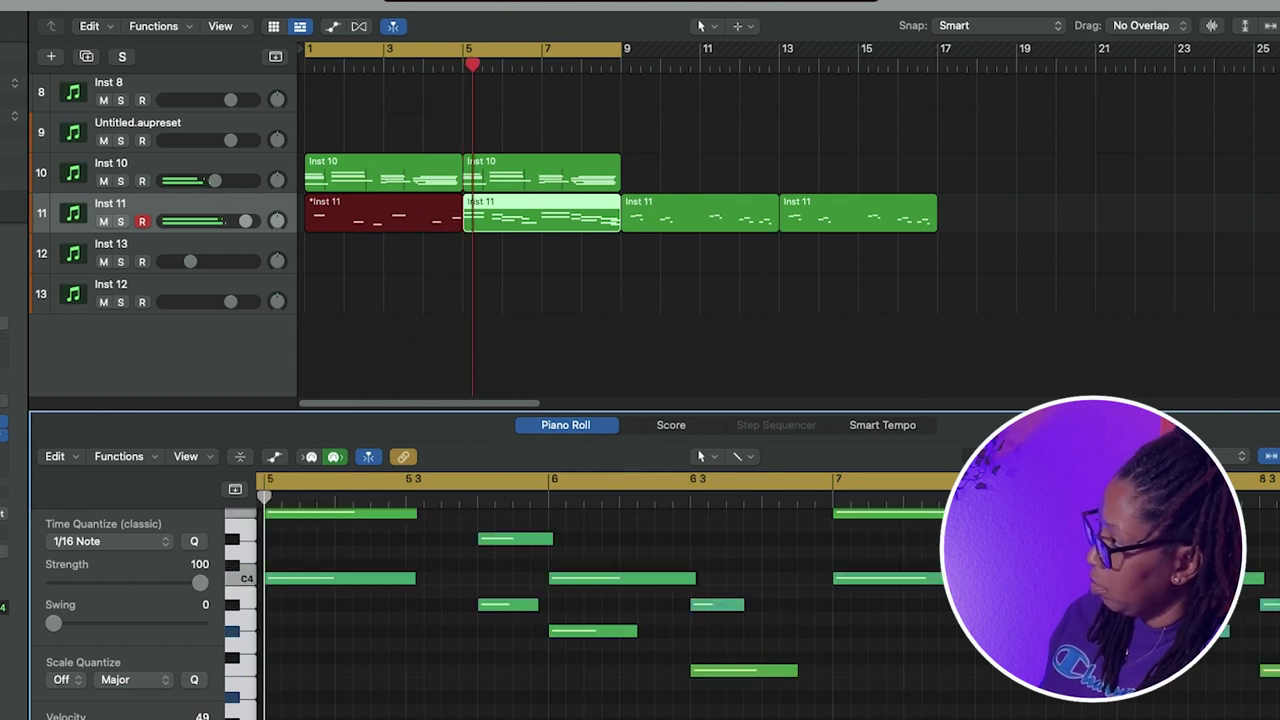
key("space")
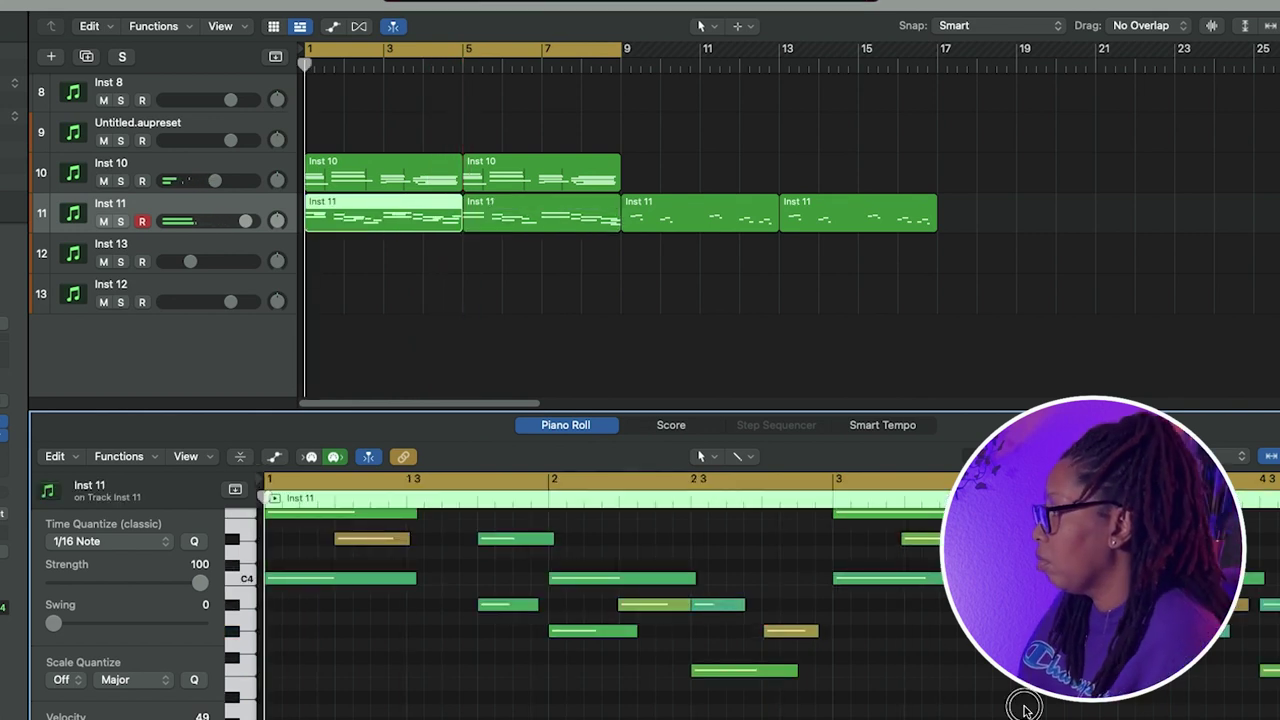
Step: Move the selected bar 4 note in the first Inst 11 region down to C4 and play the loop
left_click(1120, 565)
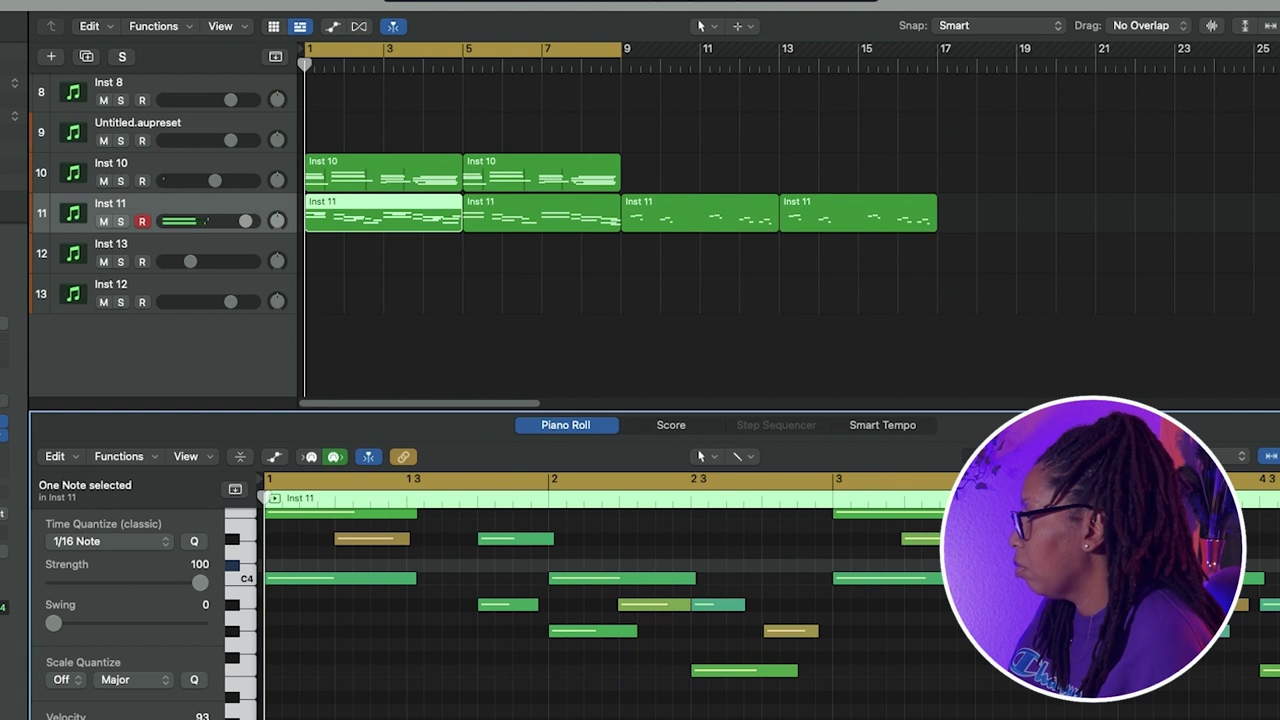
left_click_drag(1213, 566, 1213, 578)
key("space")
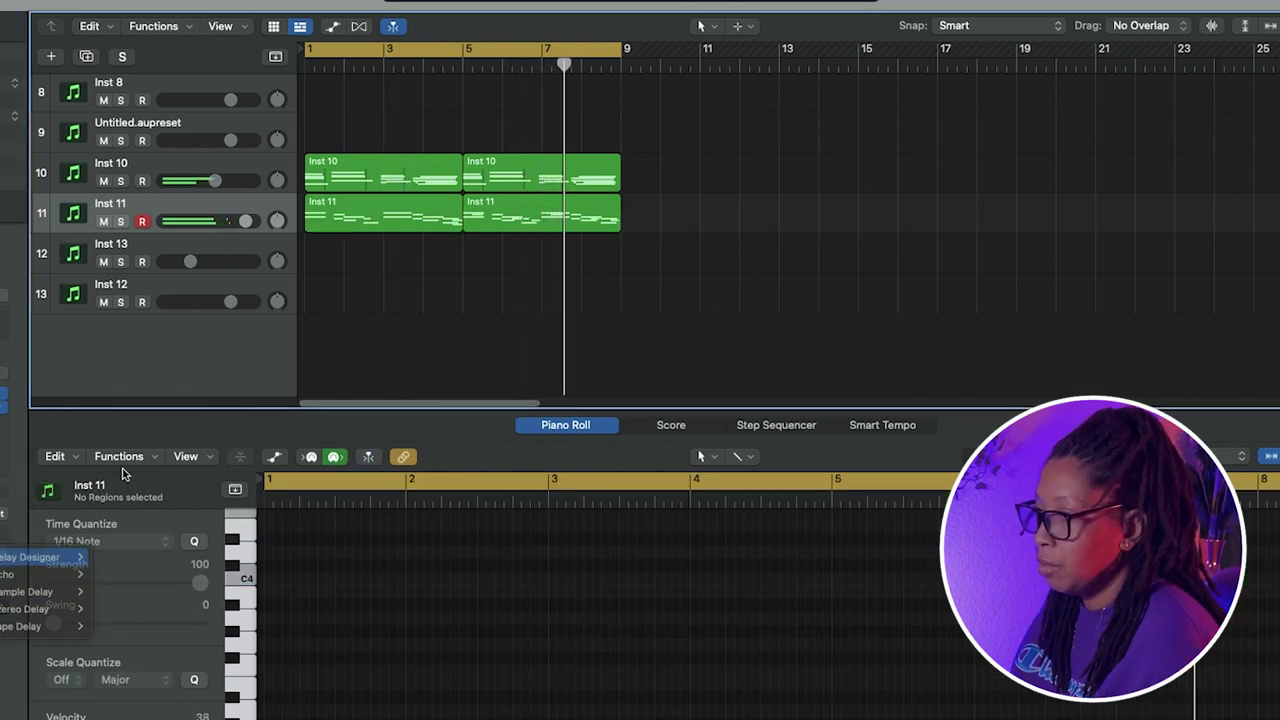
Step: Insert Delay Designer on Inst 11 and load the 1/4 Slow Pan preset from the 01 Simple category
left_click(111, 557)
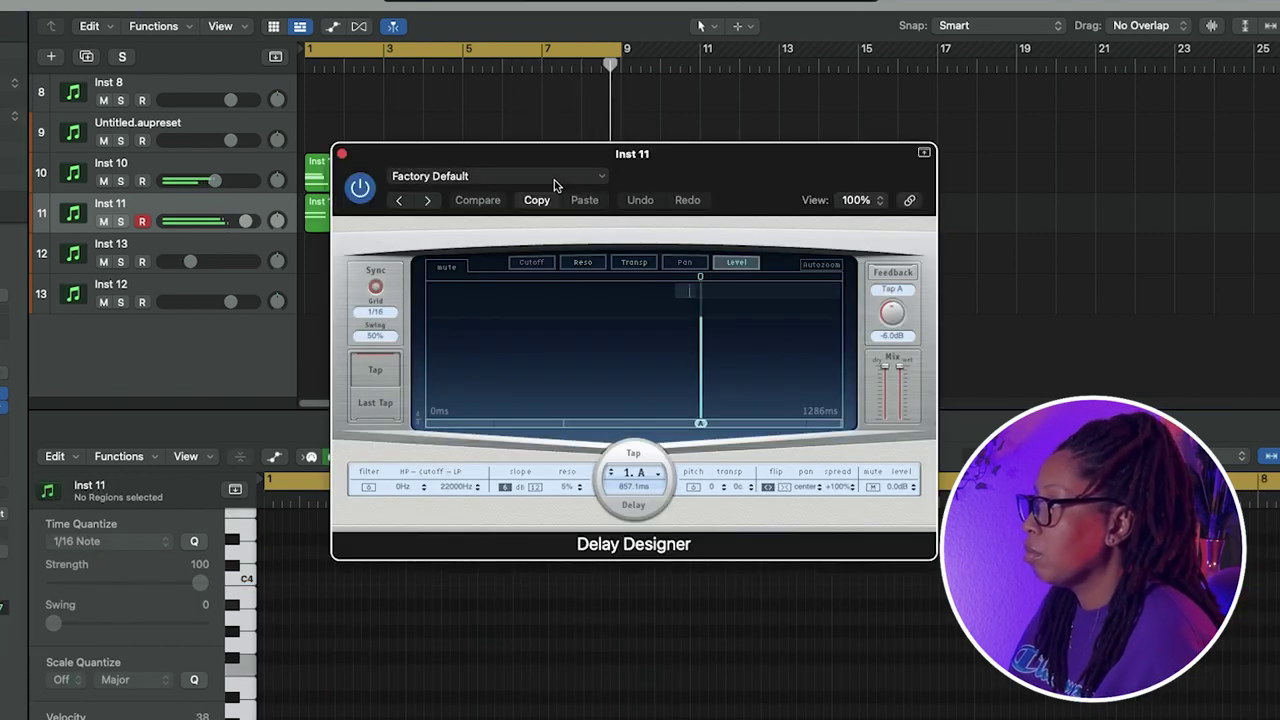
left_click(554, 179)
mouse_move(468, 518)
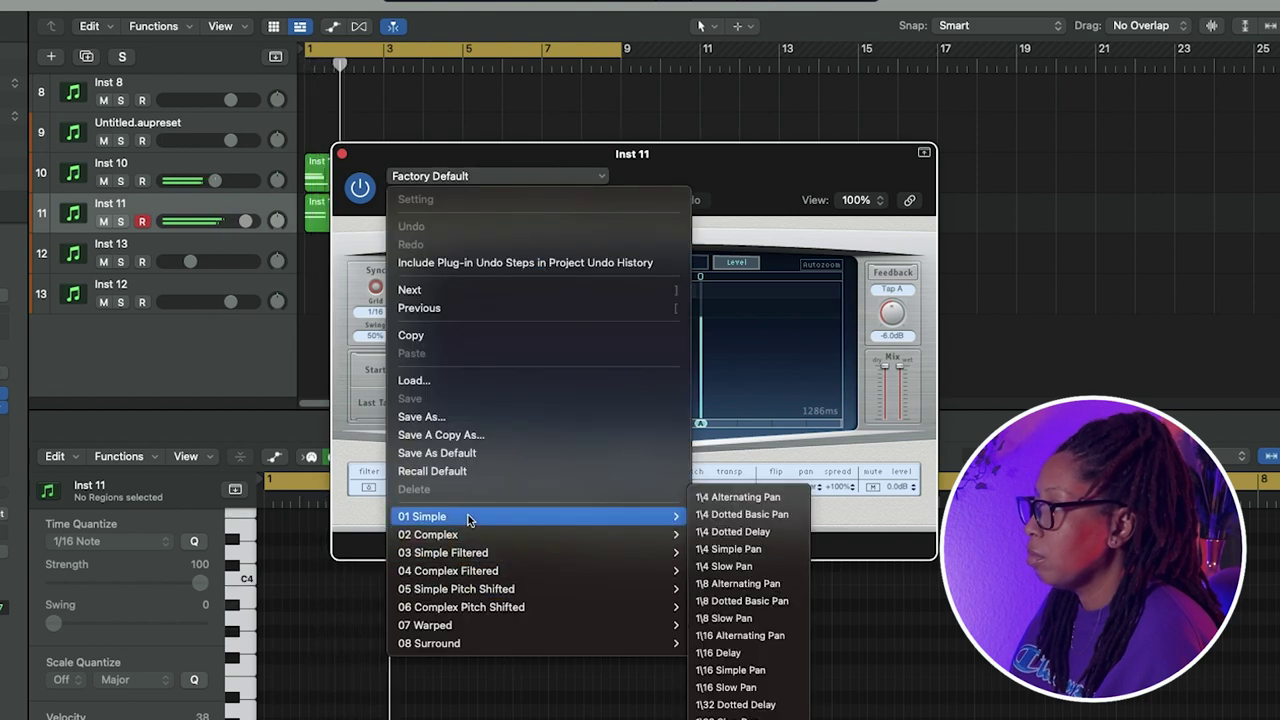
left_click(733, 567)
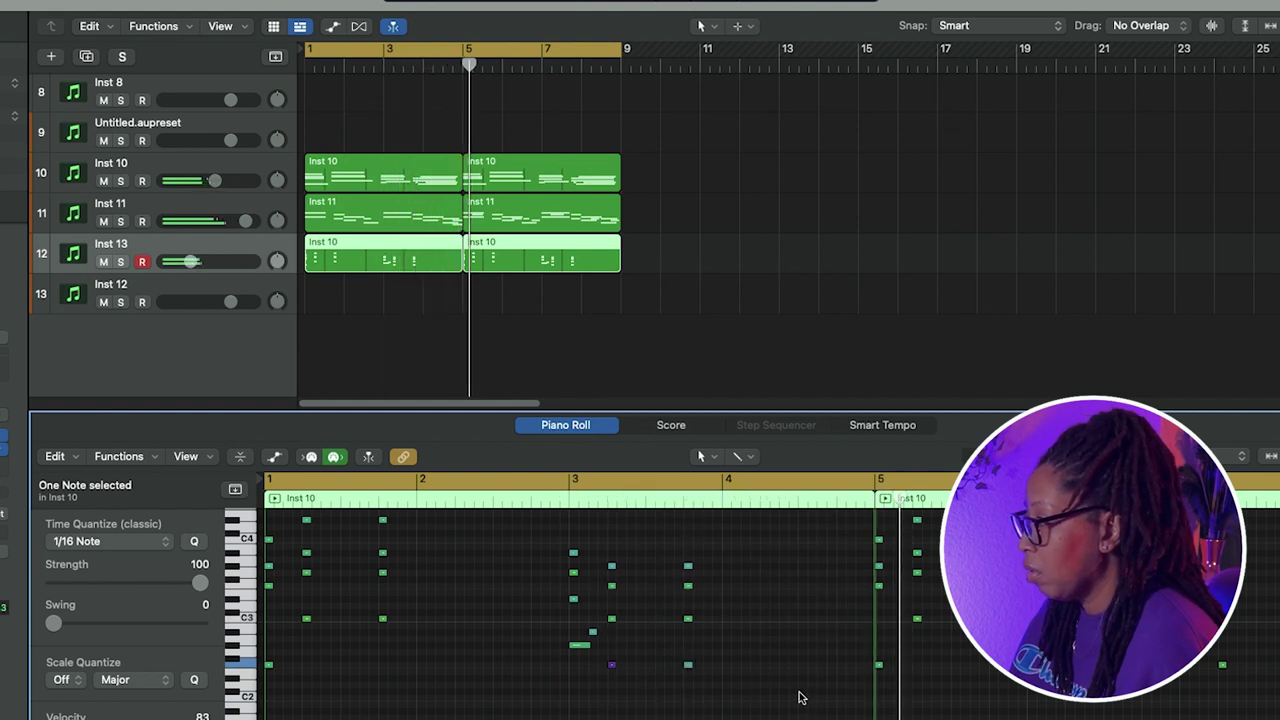
Step: Play back the chord regions on Inst 13 and select a note in the middle of bar 7
scroll(809, 693, "up", 2)
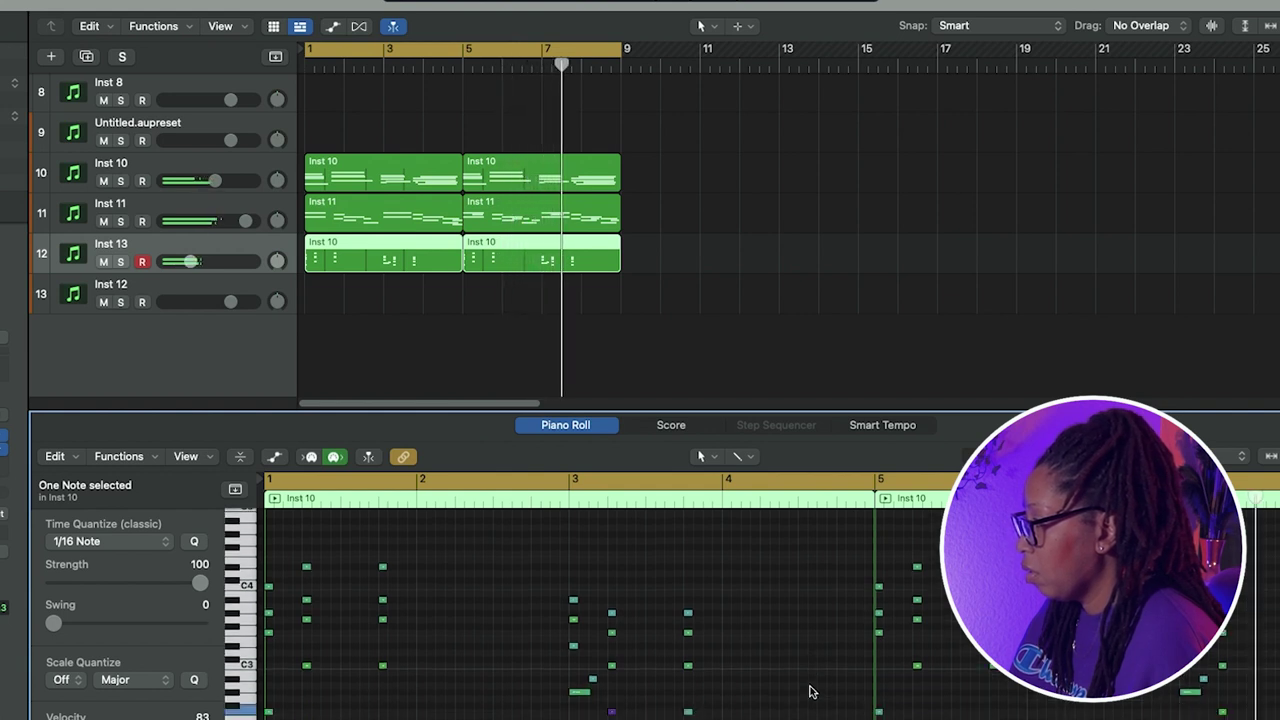
key("space")
left_click(1251, 674)
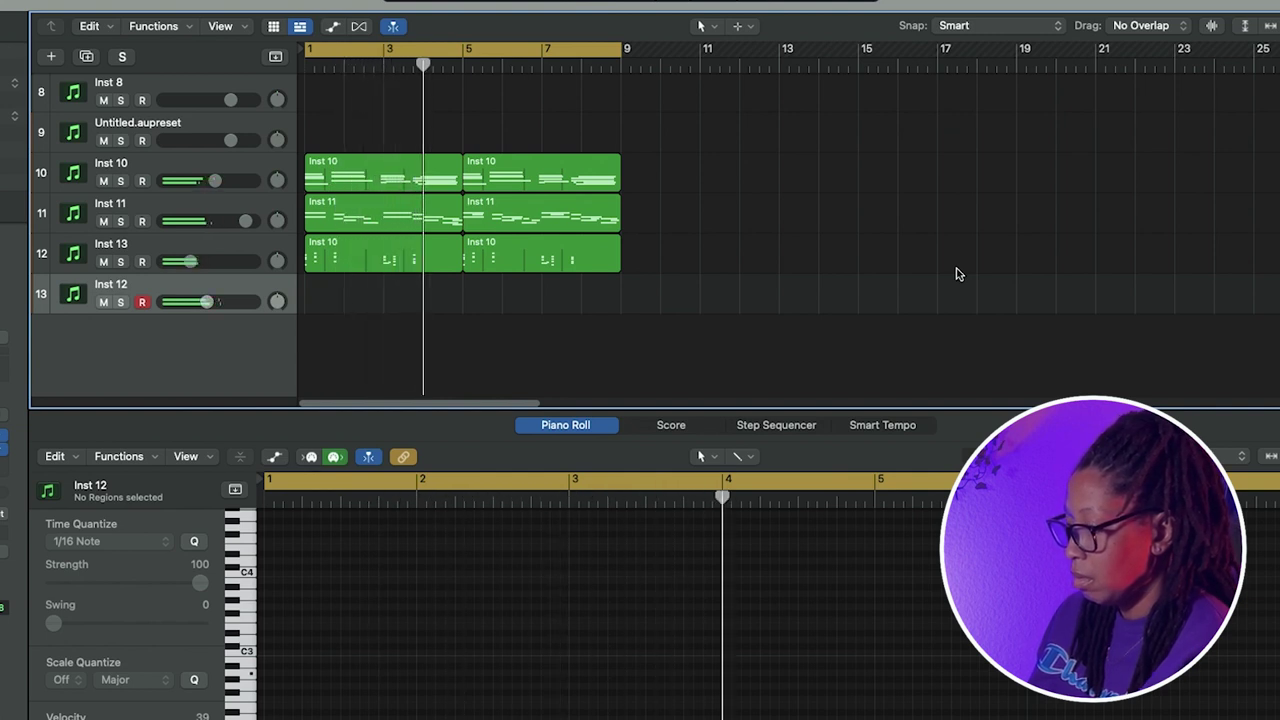
Step: Record a sustained-note part on Inst 12 from bar 1 and trim the recorded region to end at bar 9
key("r")
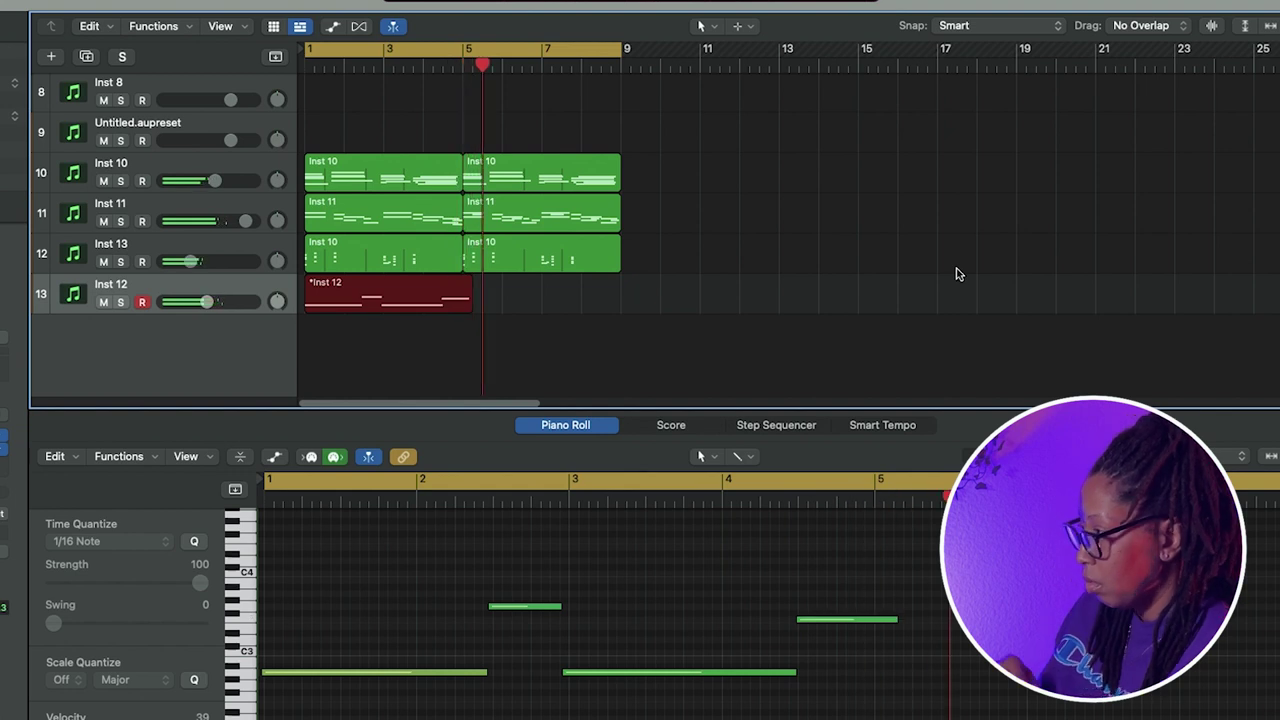
key("space")
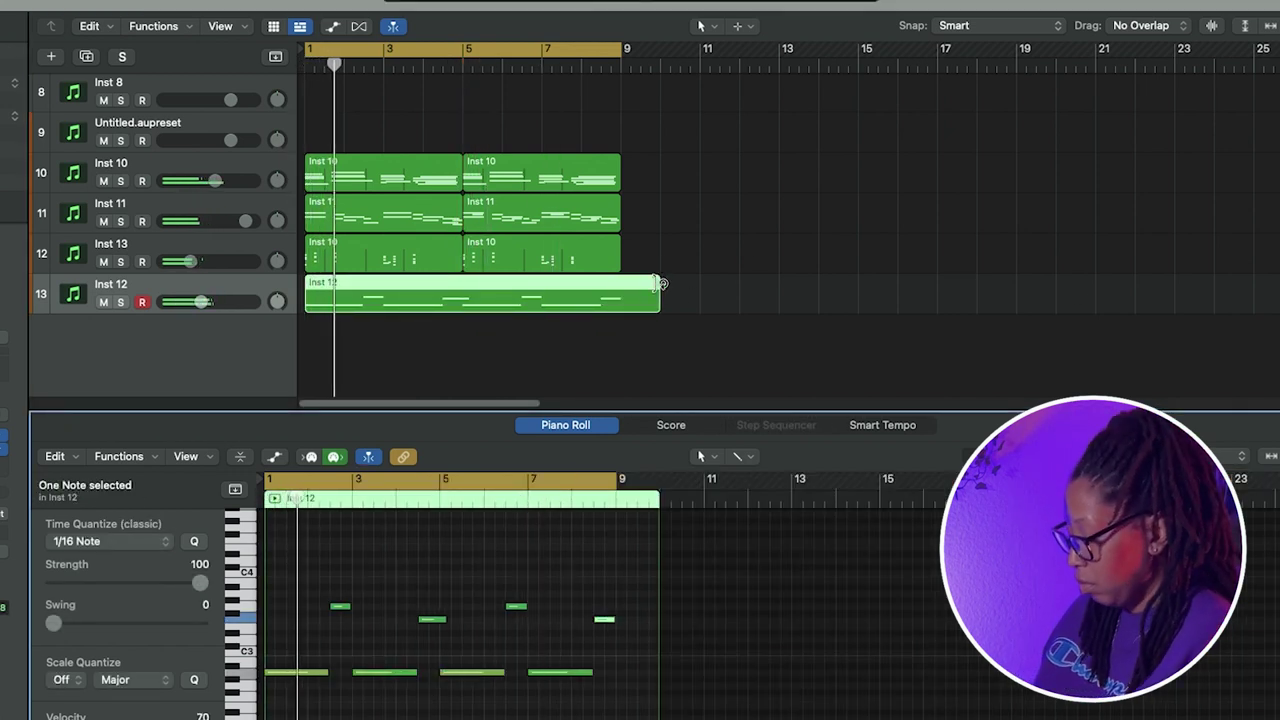
left_click(623, 296)
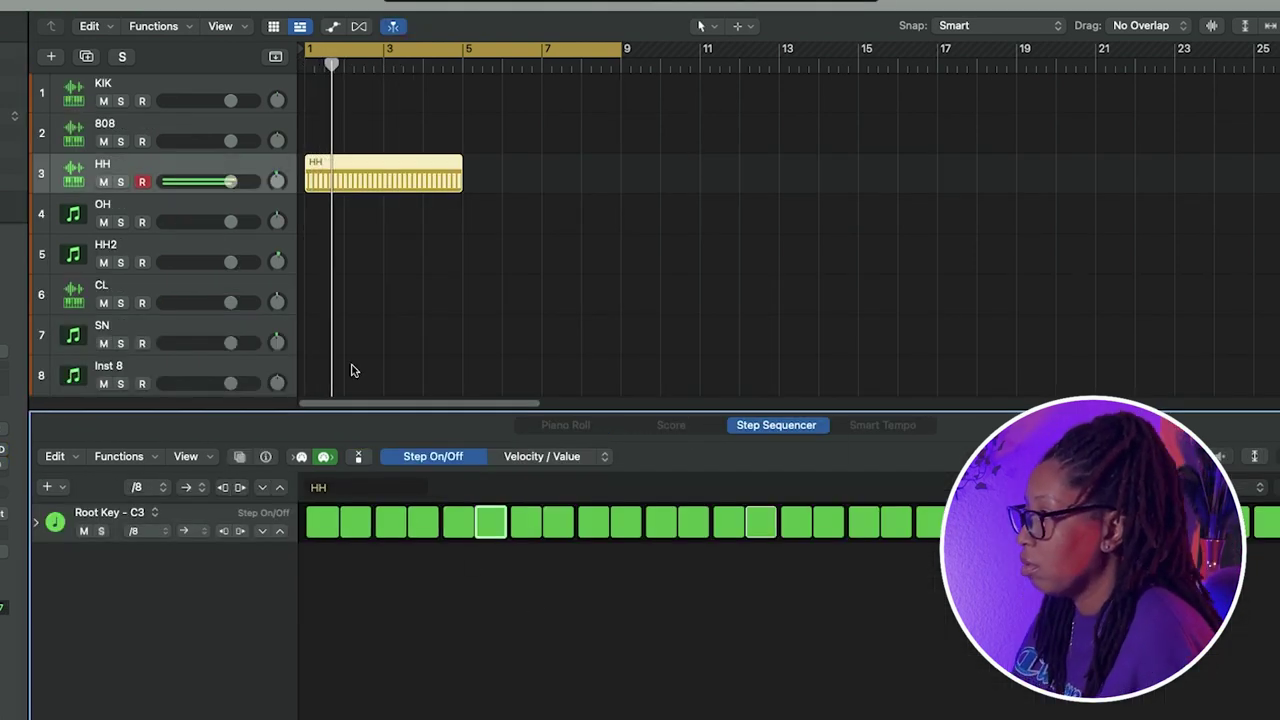
Step: Lower the volume of the HH track
left_click(227, 182)
left_click_drag(227, 182, 157, 183)
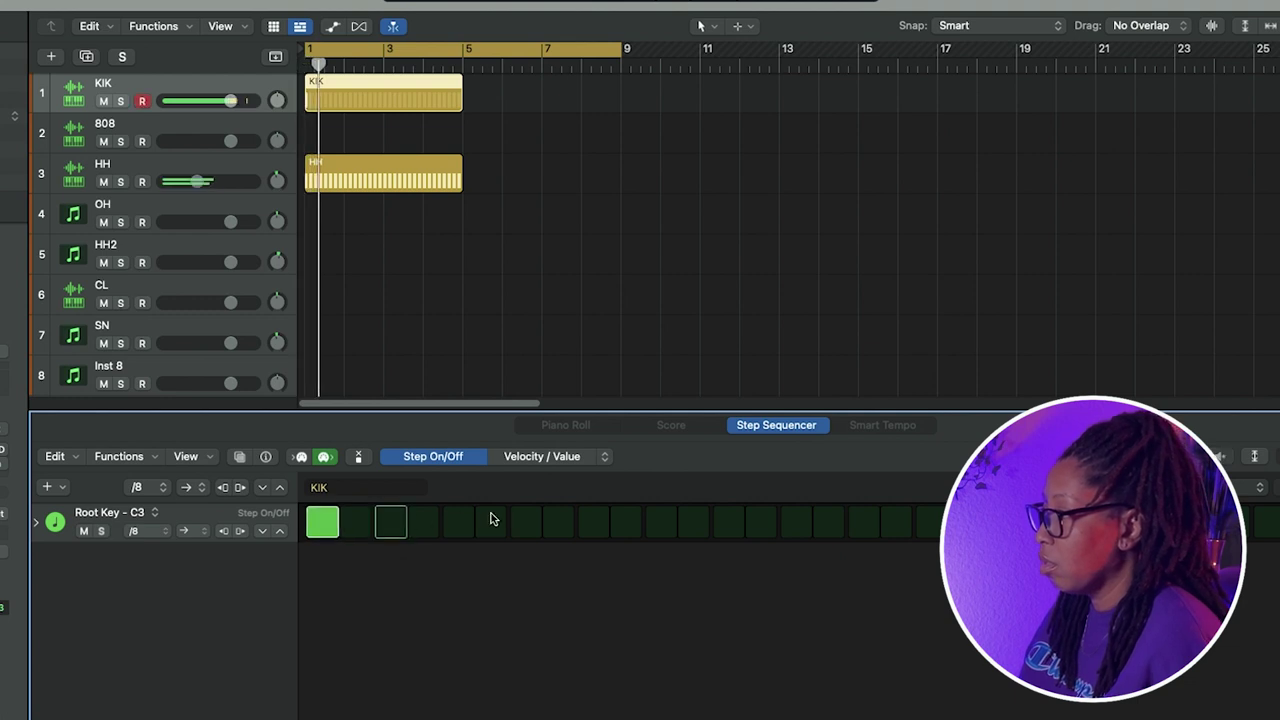
Step: Add kick hits on steps 7, 12, 17 and 18 of the KIK pattern while checking them in playback
left_click(527, 523)
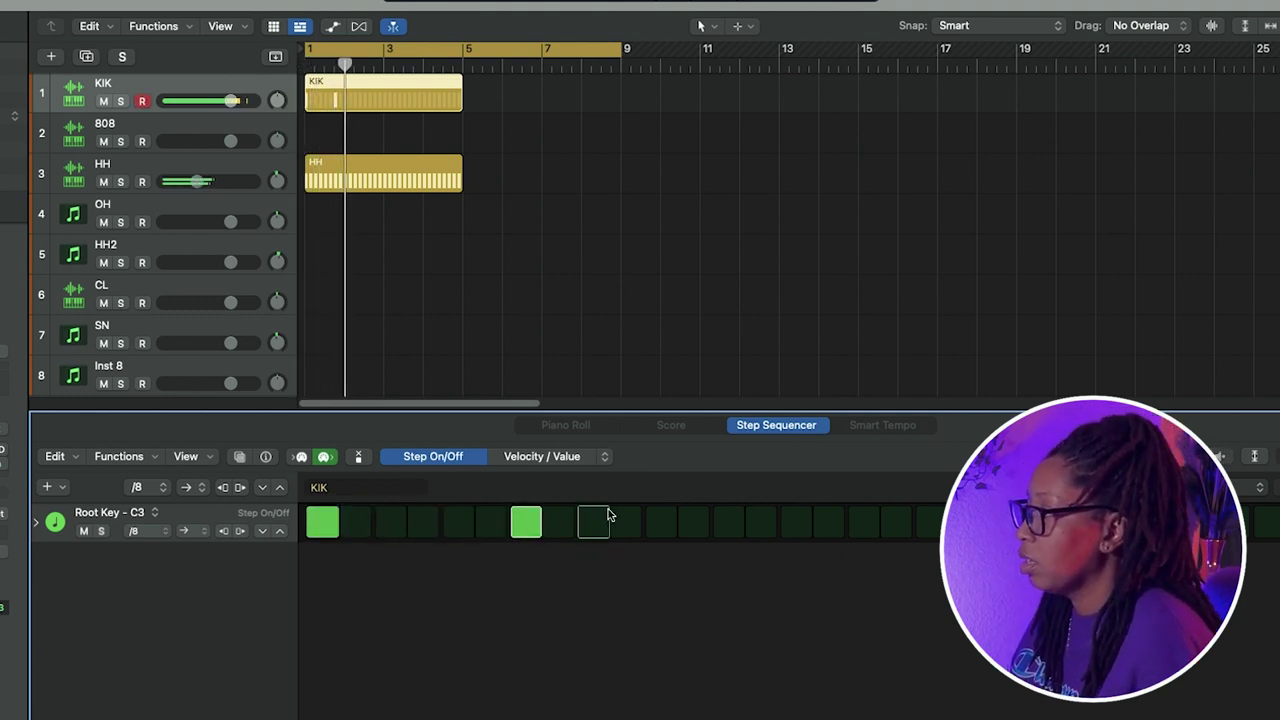
key("space")
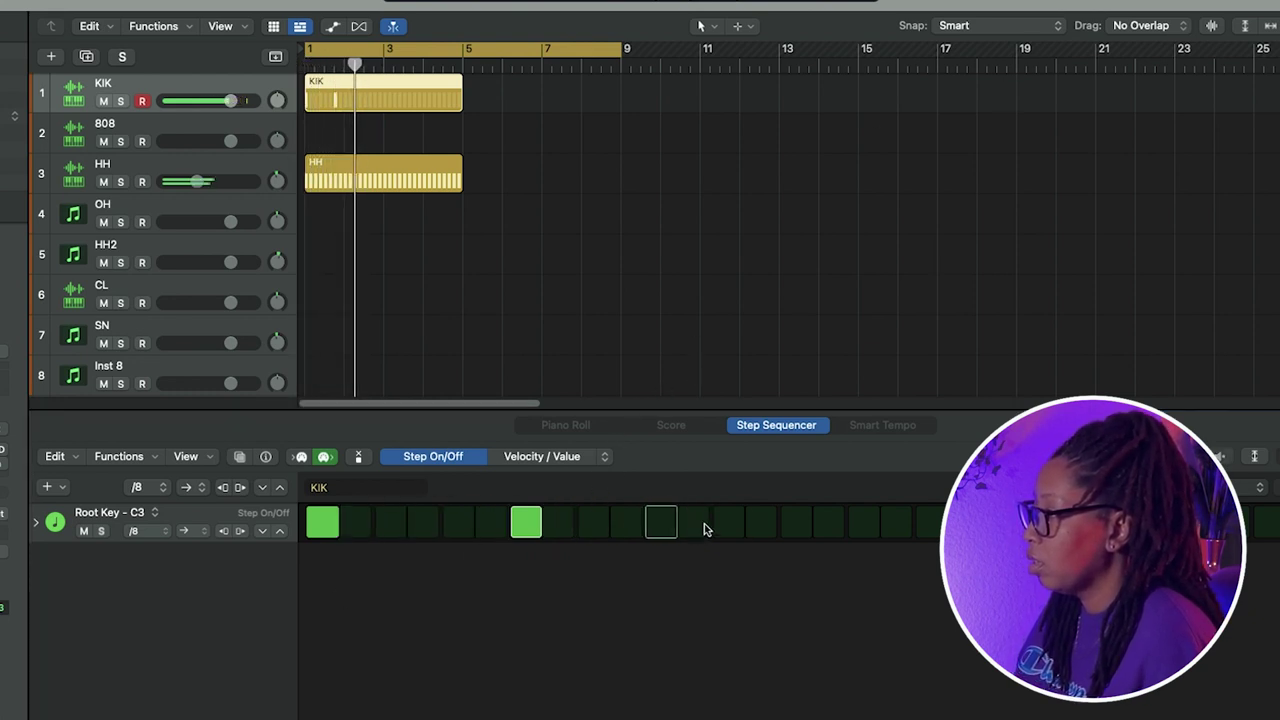
left_click(694, 523)
key("space")
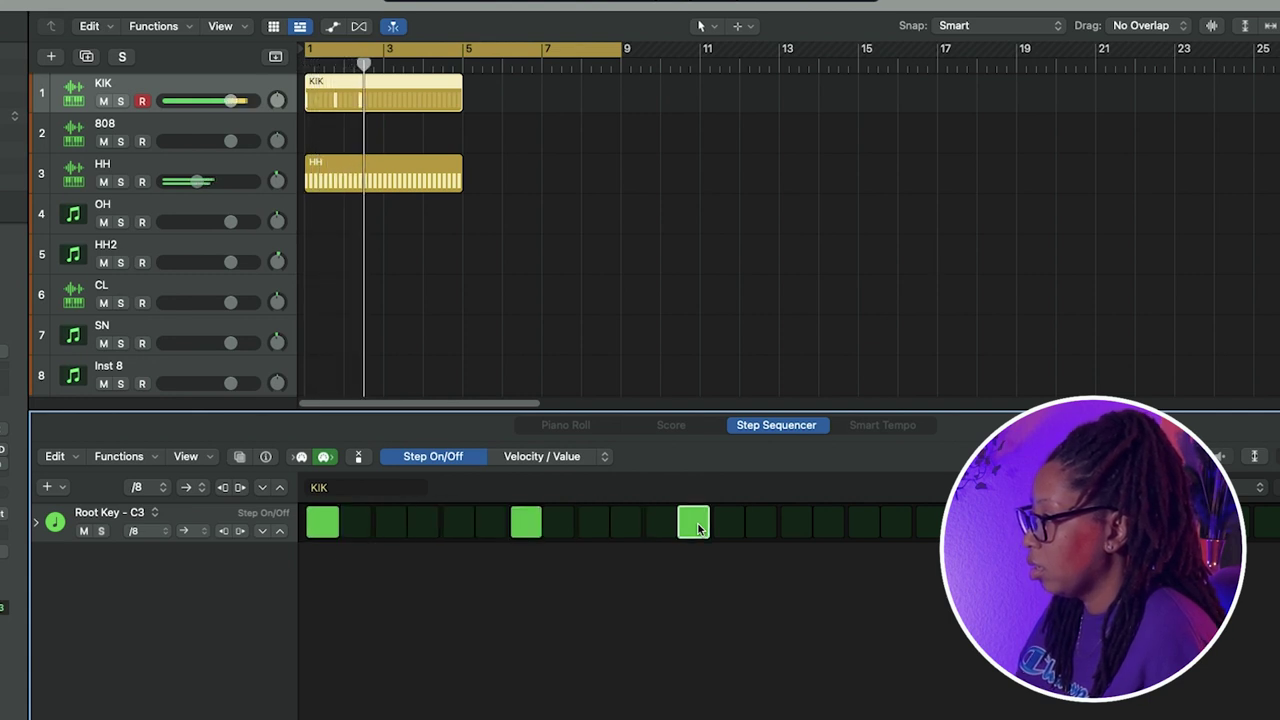
left_click(896, 523)
left_click(863, 523)
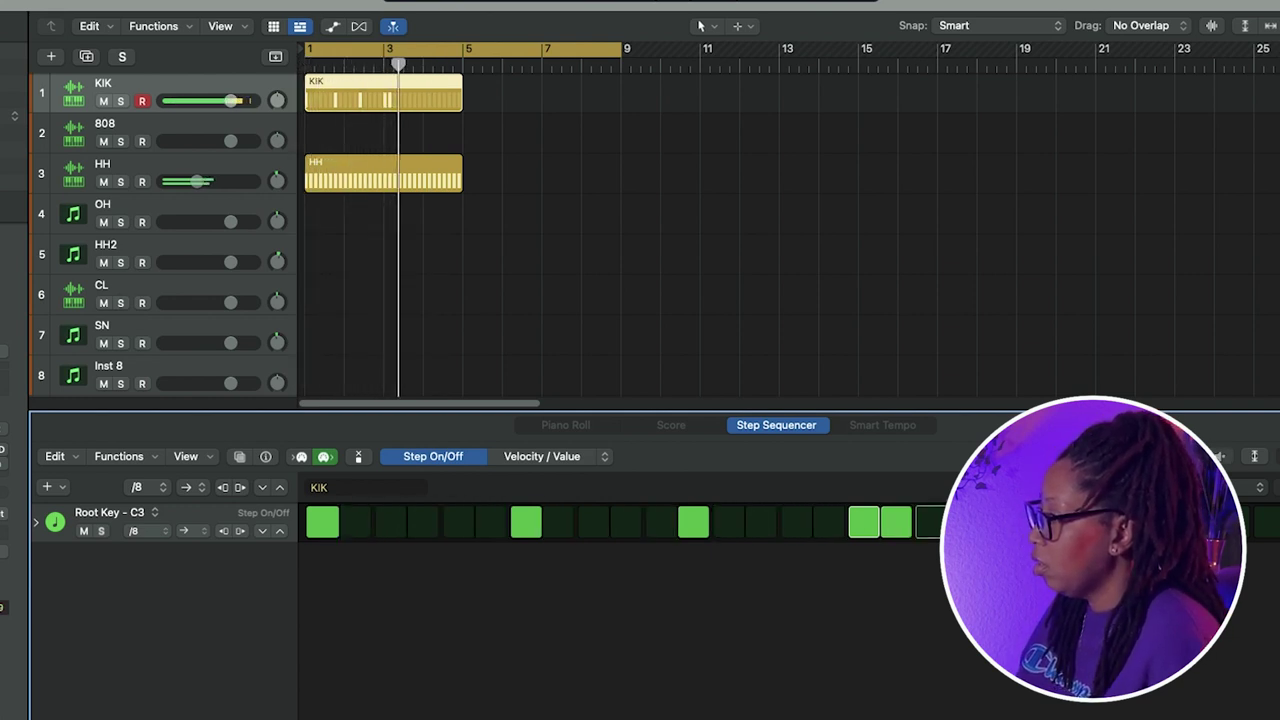
Step: Extend the KIK pattern region to bar 9 and repeat the HH region once after itself
left_click(463, 79)
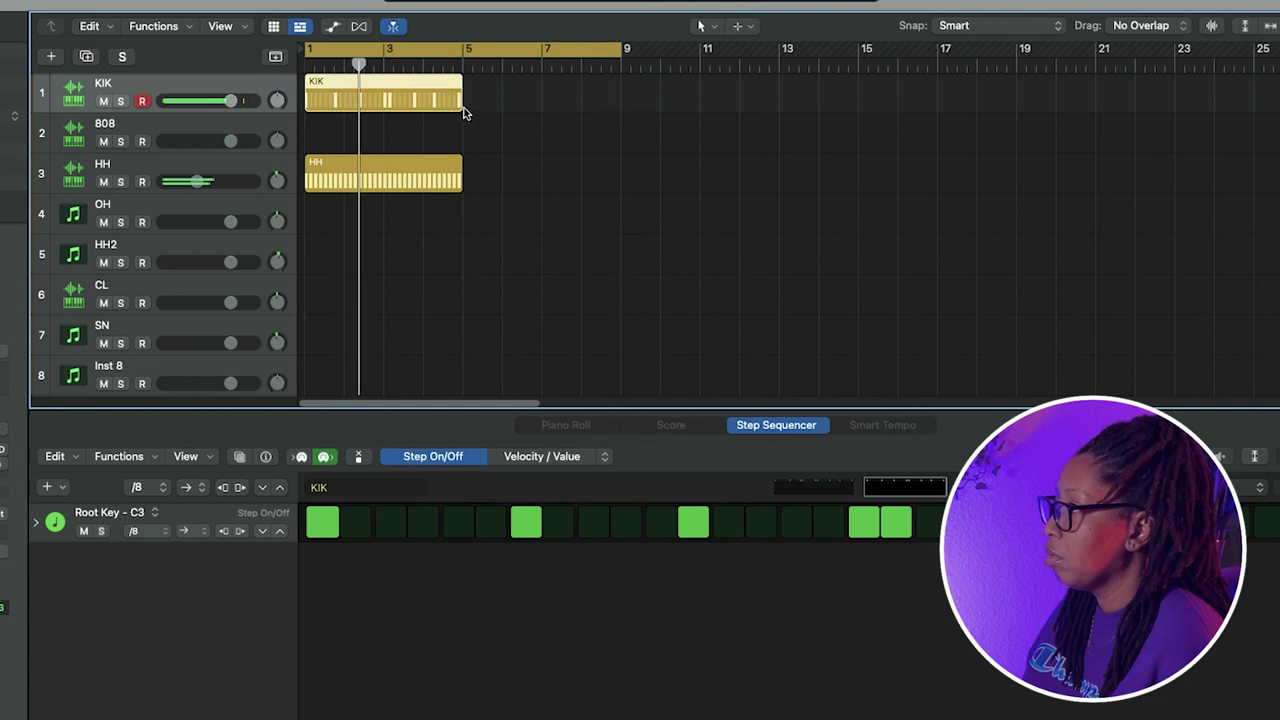
left_click_drag(463, 103, 618, 106)
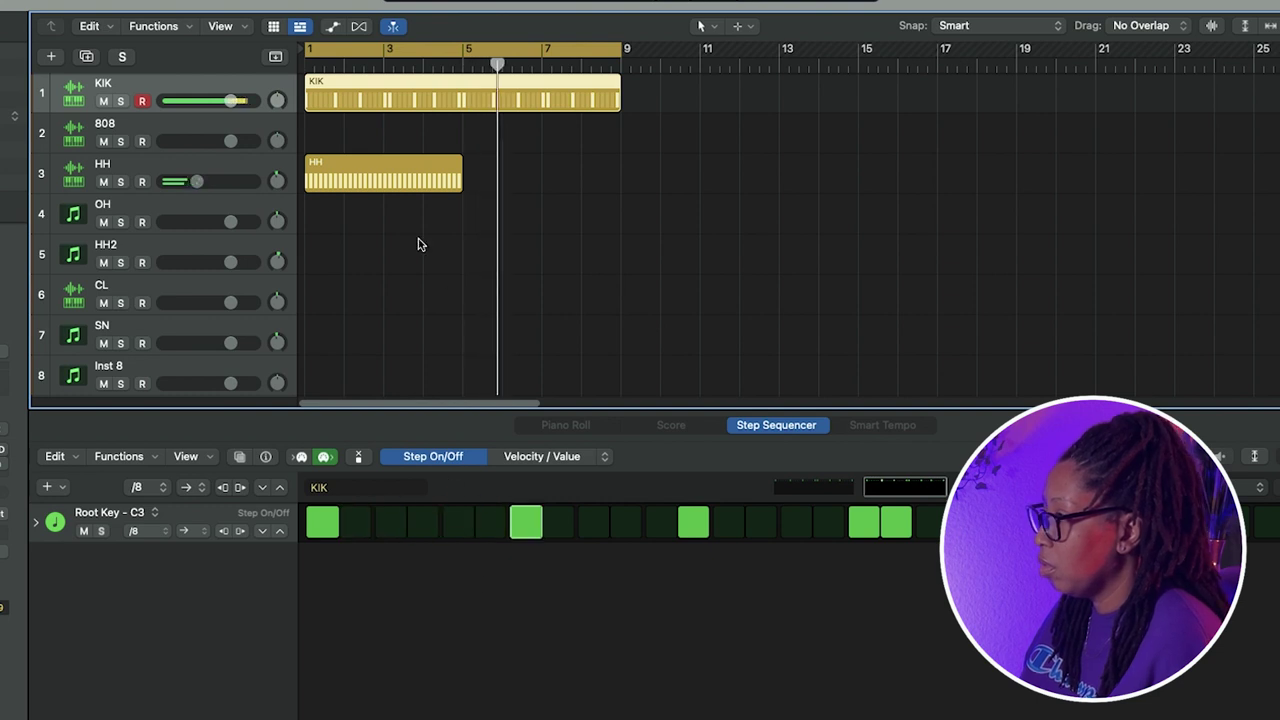
left_click(394, 168)
key("super+r")
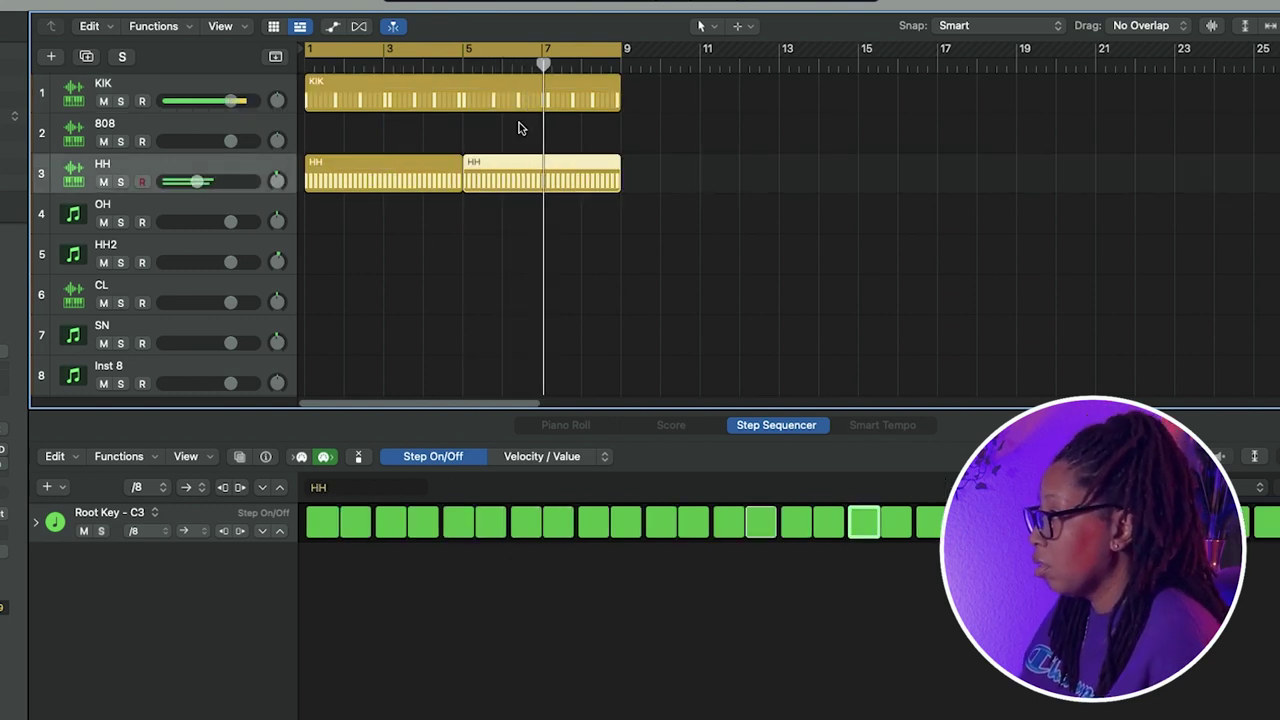
Step: Program an open-hat hit on step 7 of the OH pattern instead of step 6, and play from the start
left_click(555, 81)
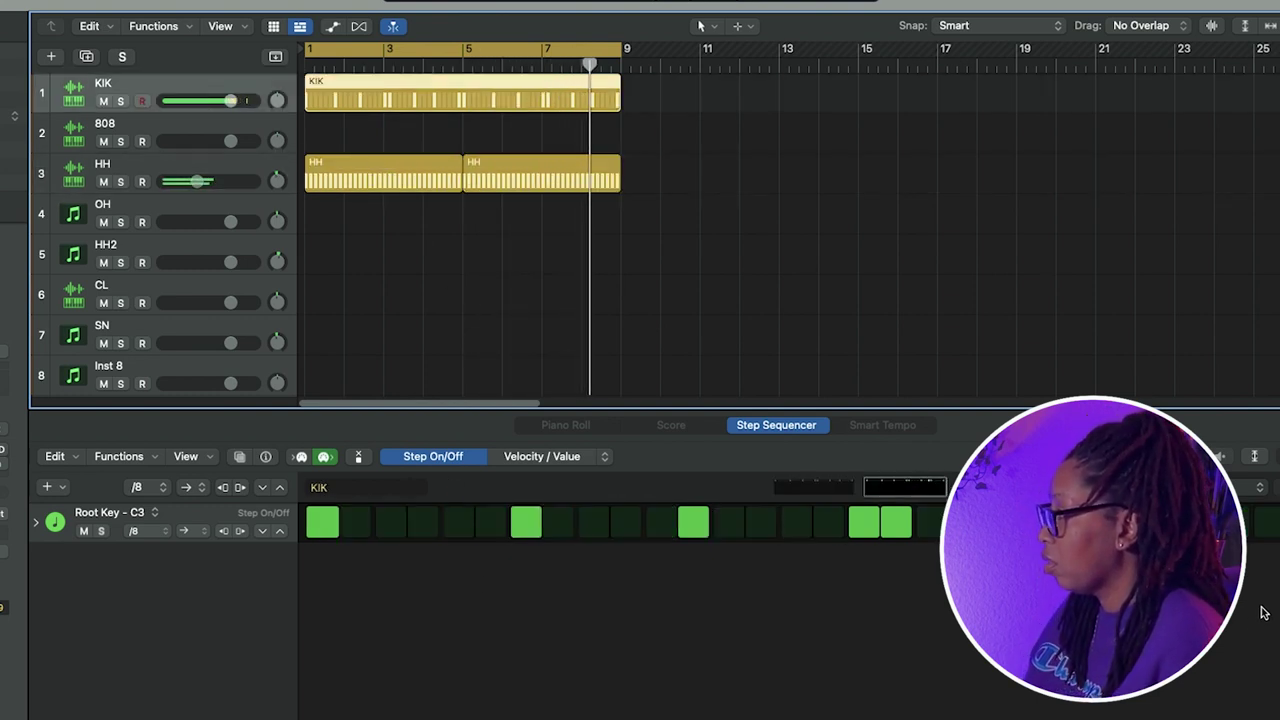
left_click(491, 523)
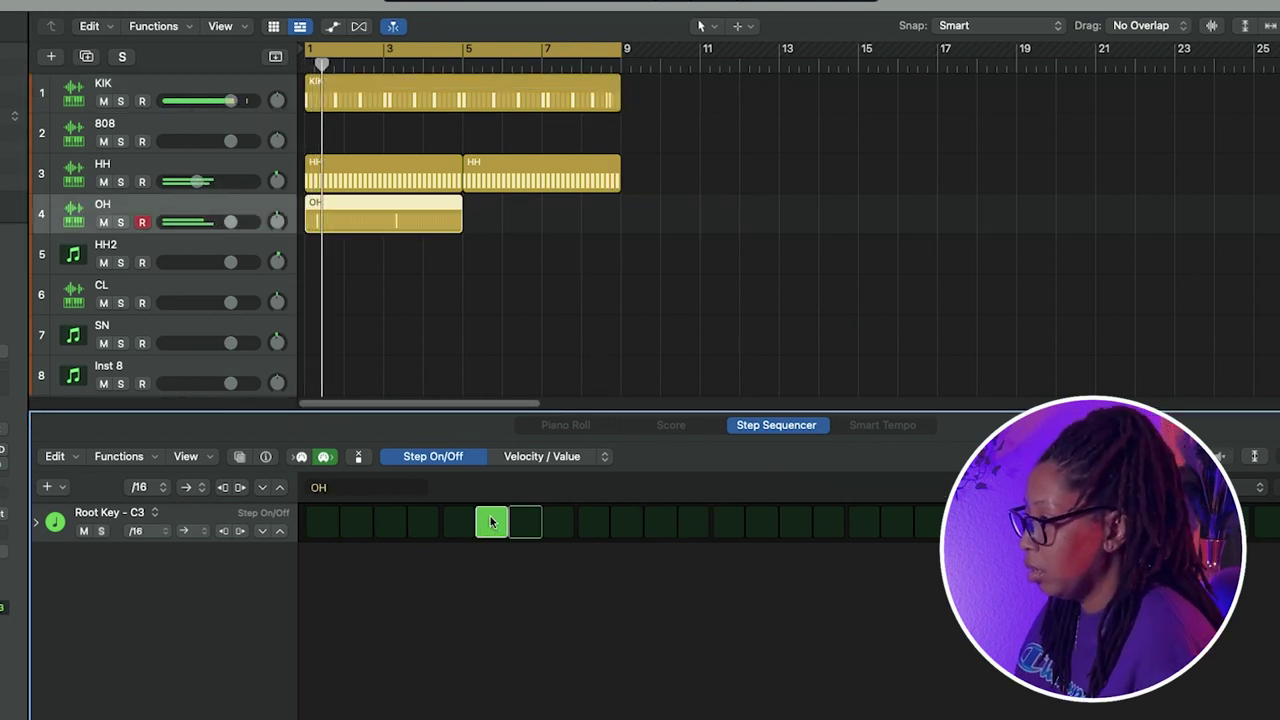
left_click(513, 527)
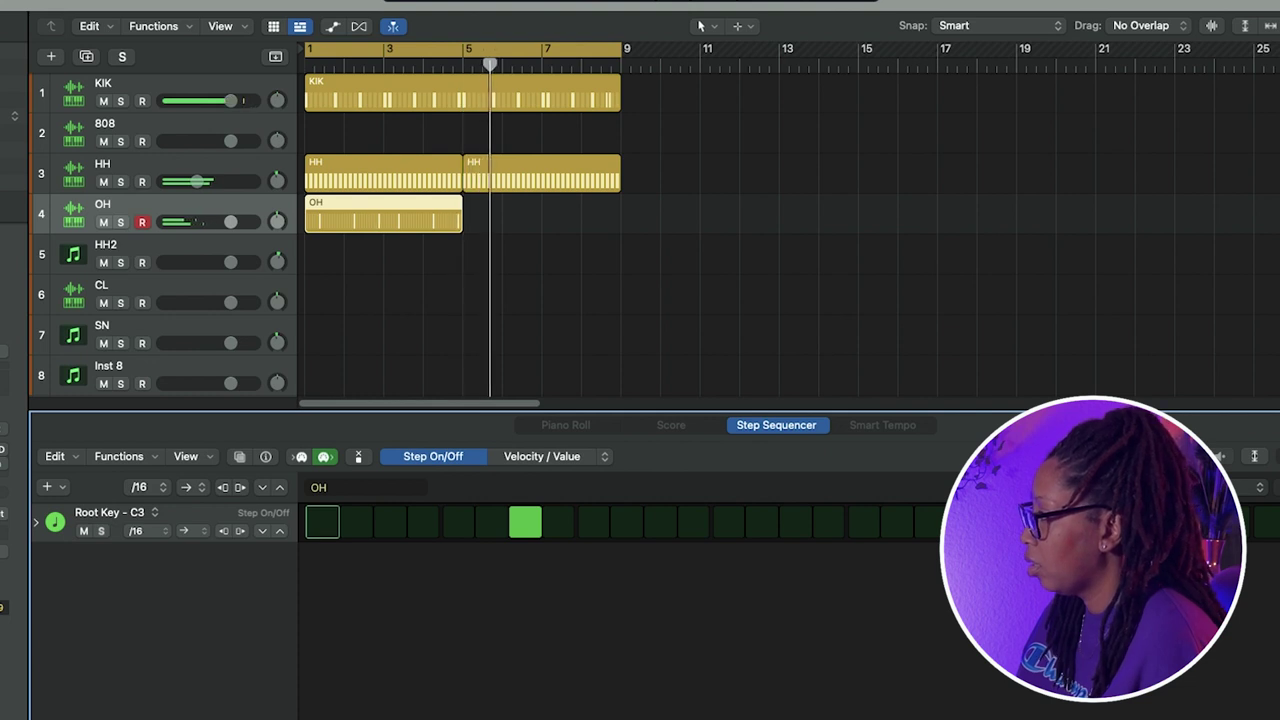
key("Return")
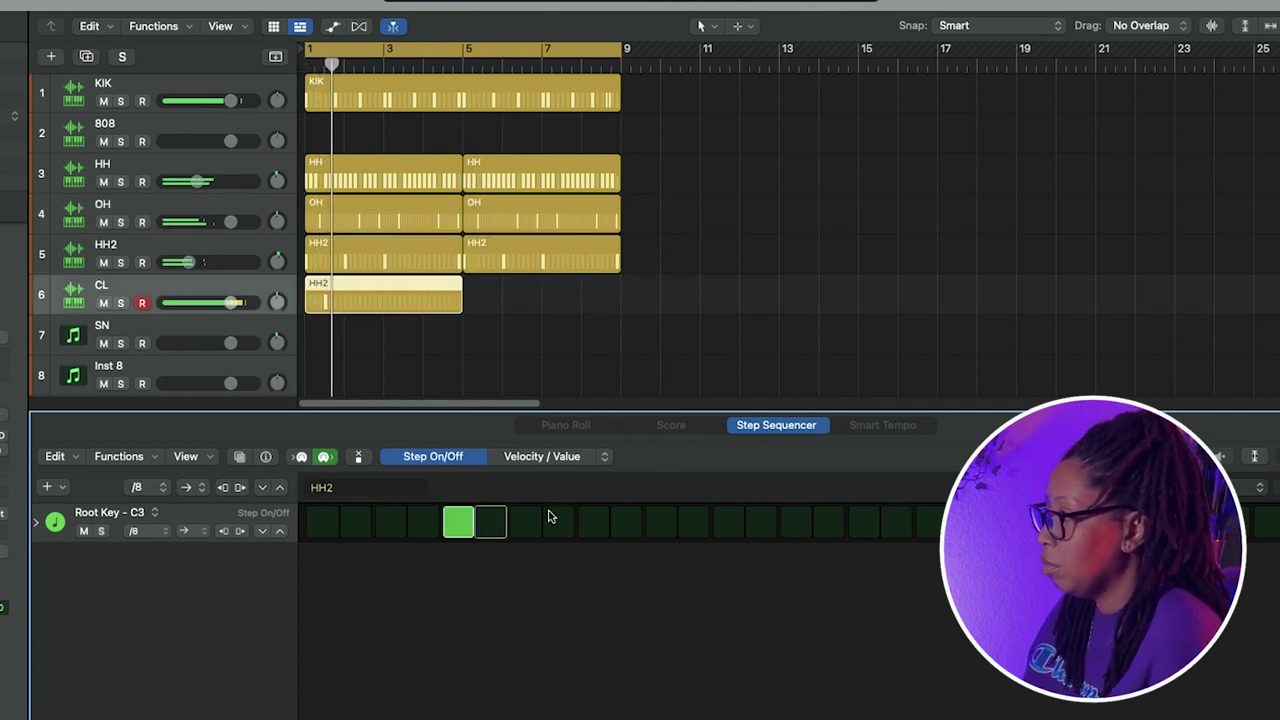
Step: Add clap hits on steps 13 and 29 of the CL pattern and listen to it from the start
left_click(731, 527)
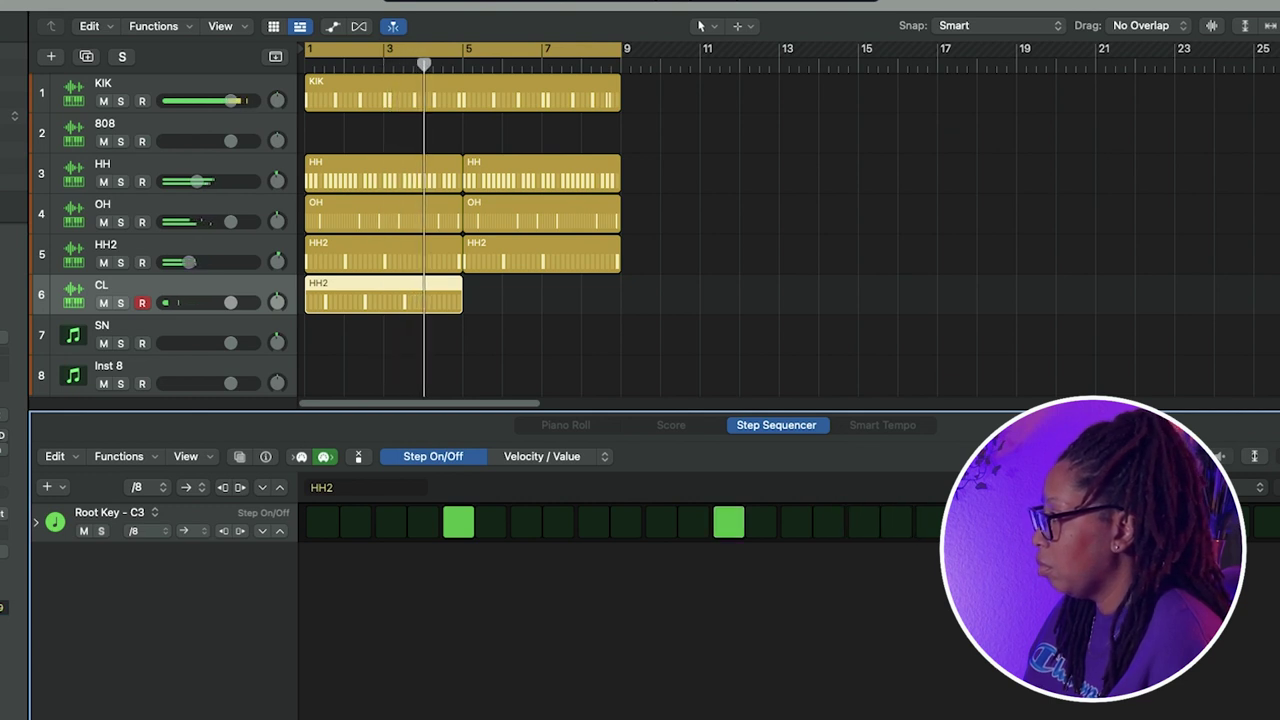
left_click(1266, 524)
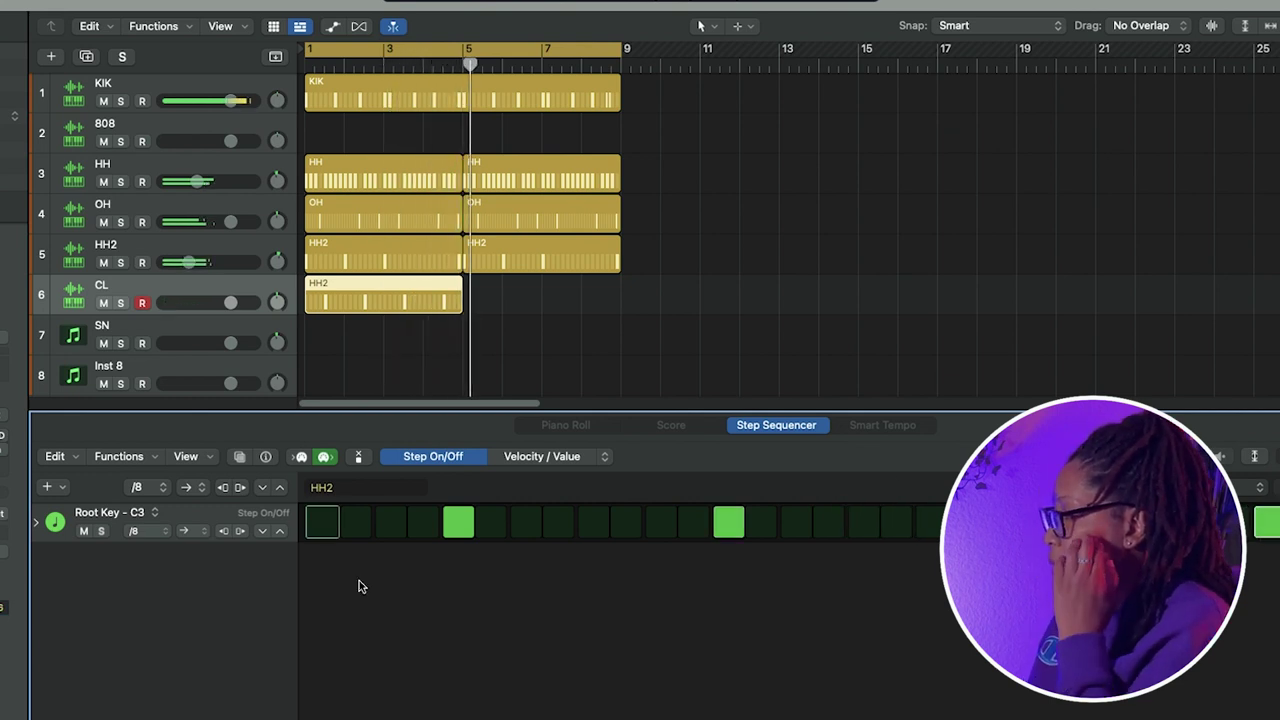
key("Return")
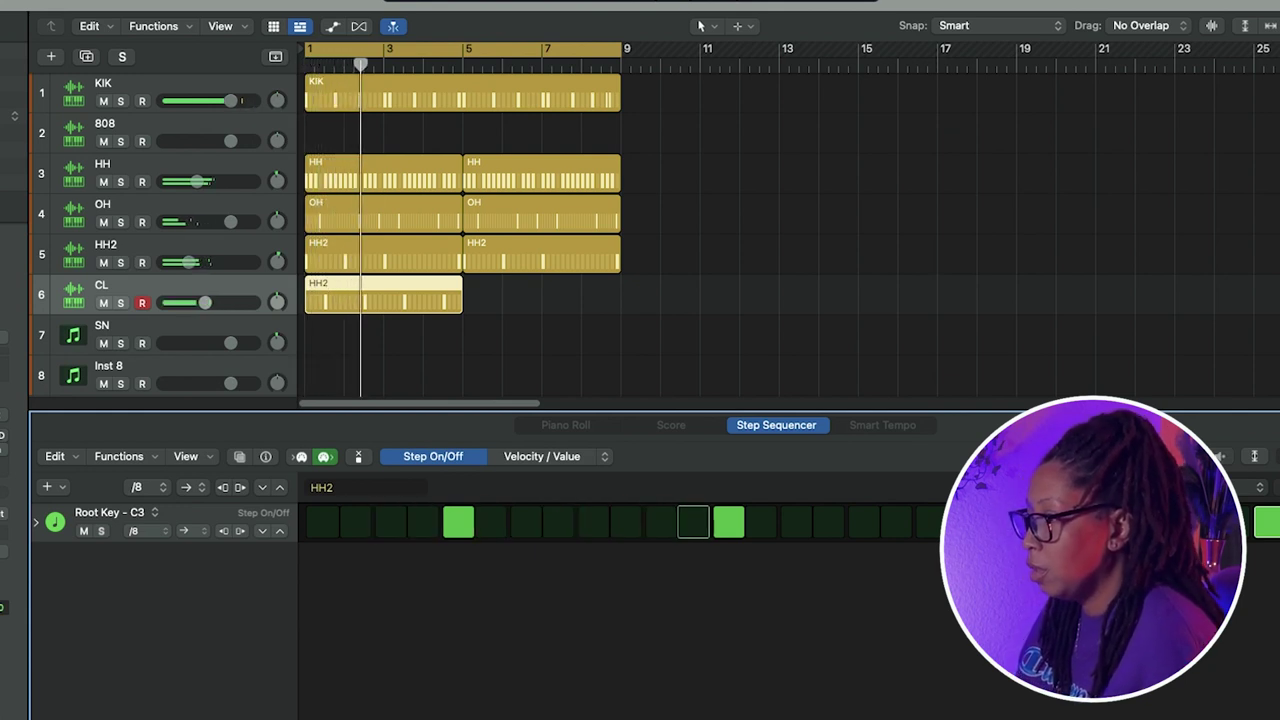
left_click(3, 450)
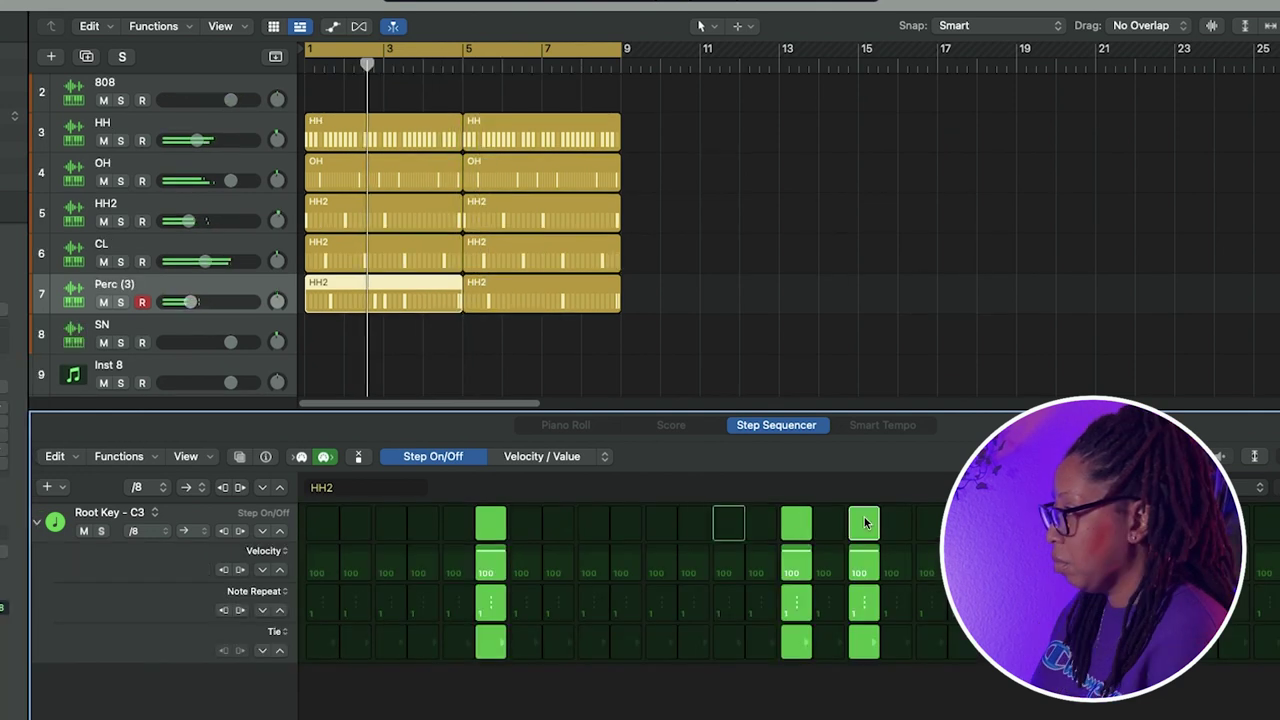
Step: In the first Perc (3) pattern, turn off steps 15 and 17 and turn on steps 14 and 16
left_click(864, 522)
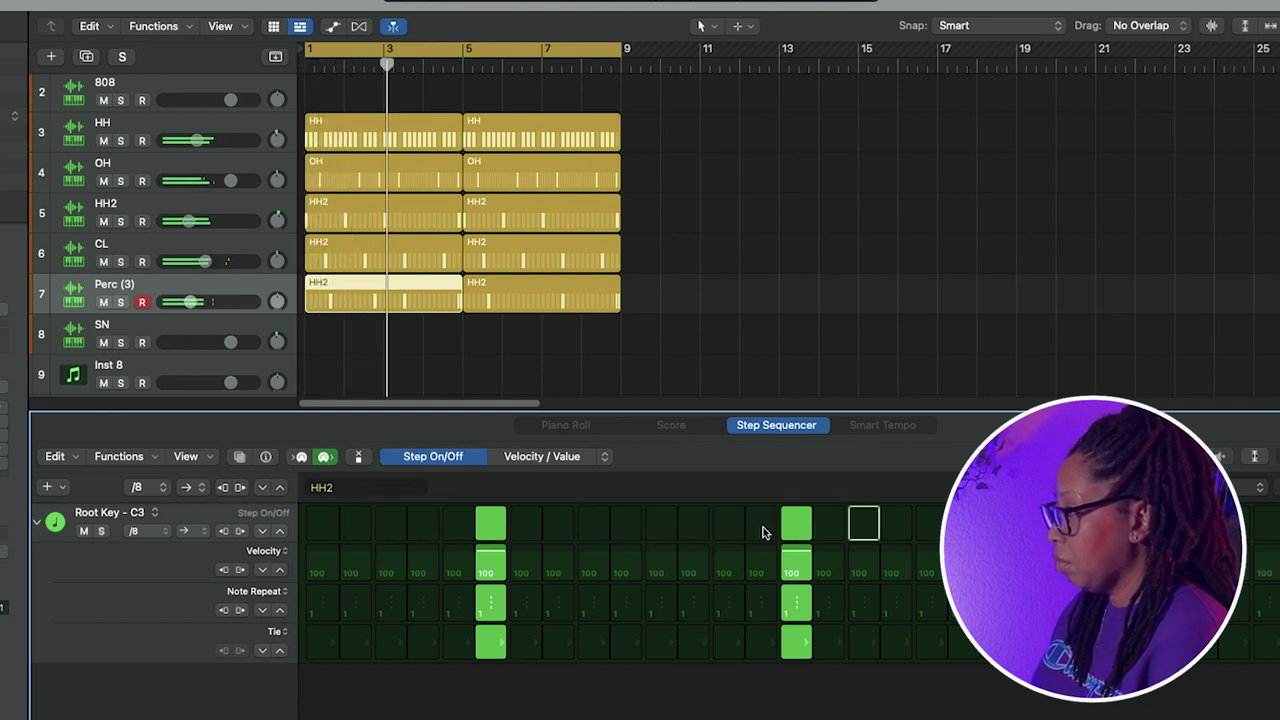
left_click(762, 525)
left_click(794, 523)
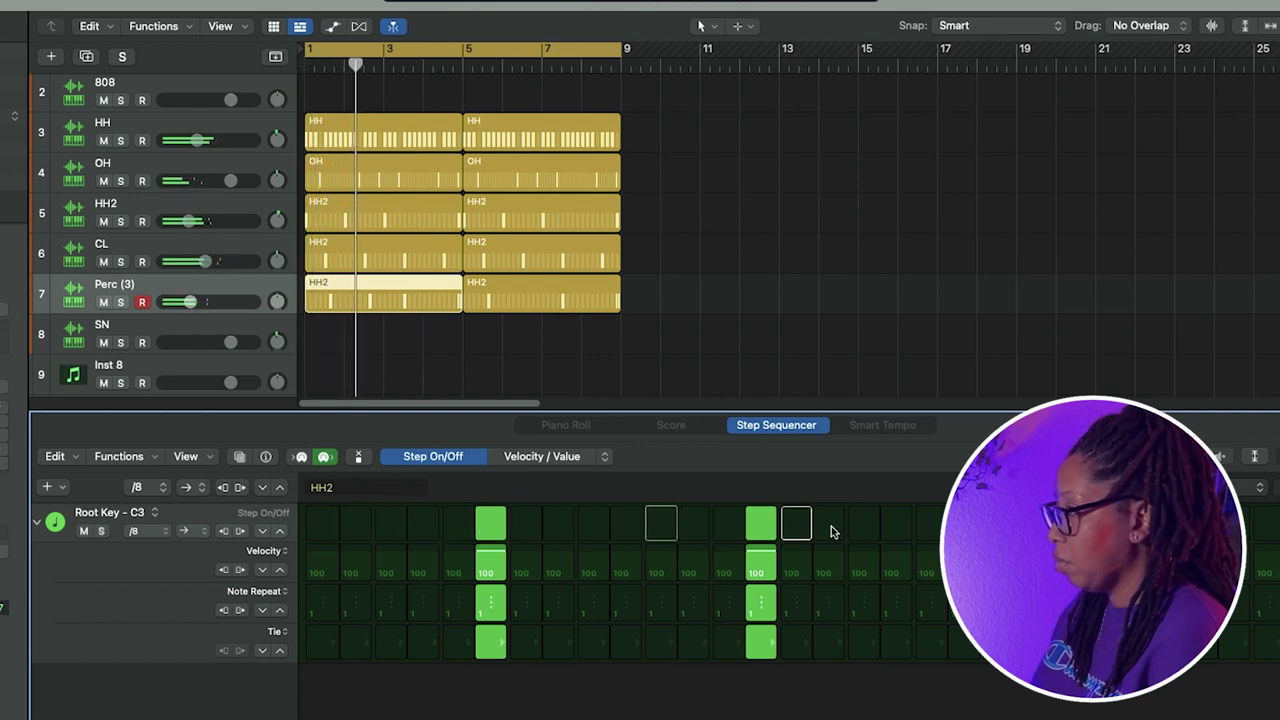
left_click(830, 526)
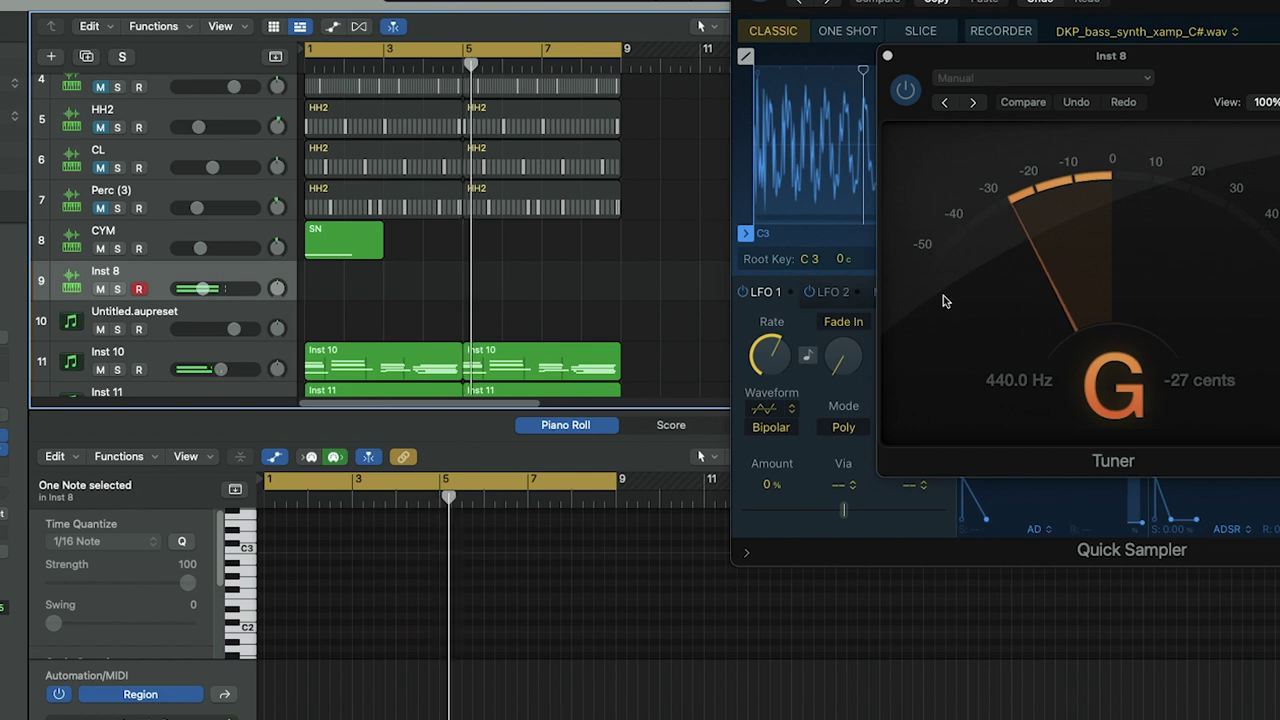
Step: Set the root key of the bass sample in Inst 8's Quick Sampler to C#3 and move the plug-in window aside
left_click(811, 259)
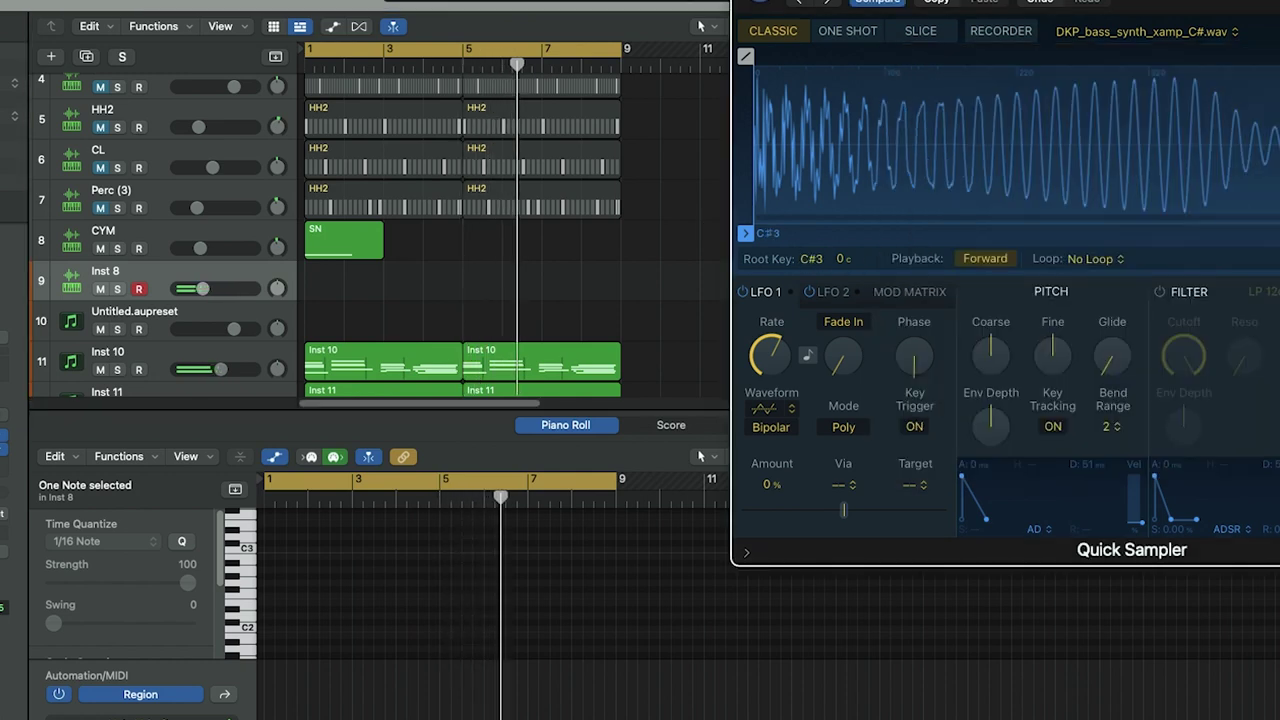
left_click_drag(1076, 1, 174, 236)
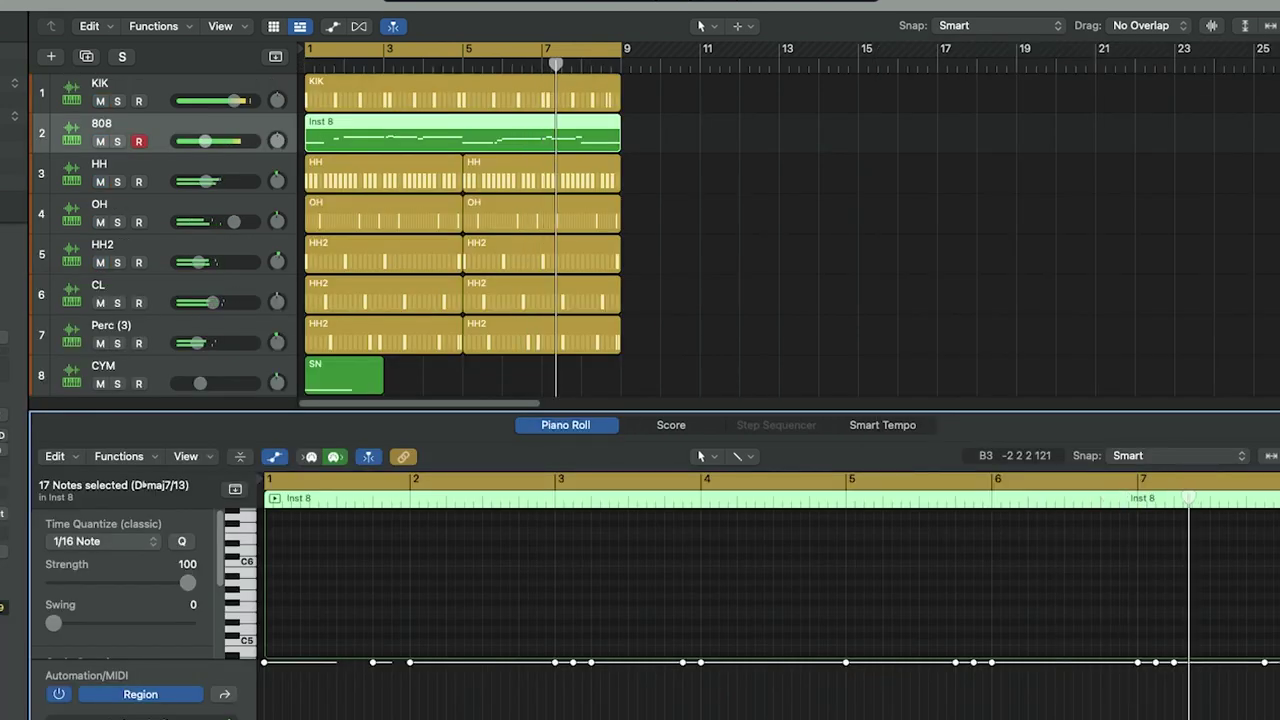
Step: Review the 808 region's notes in the Piano Roll while playing the beat from the start
scroll(488, 600, "down", 6)
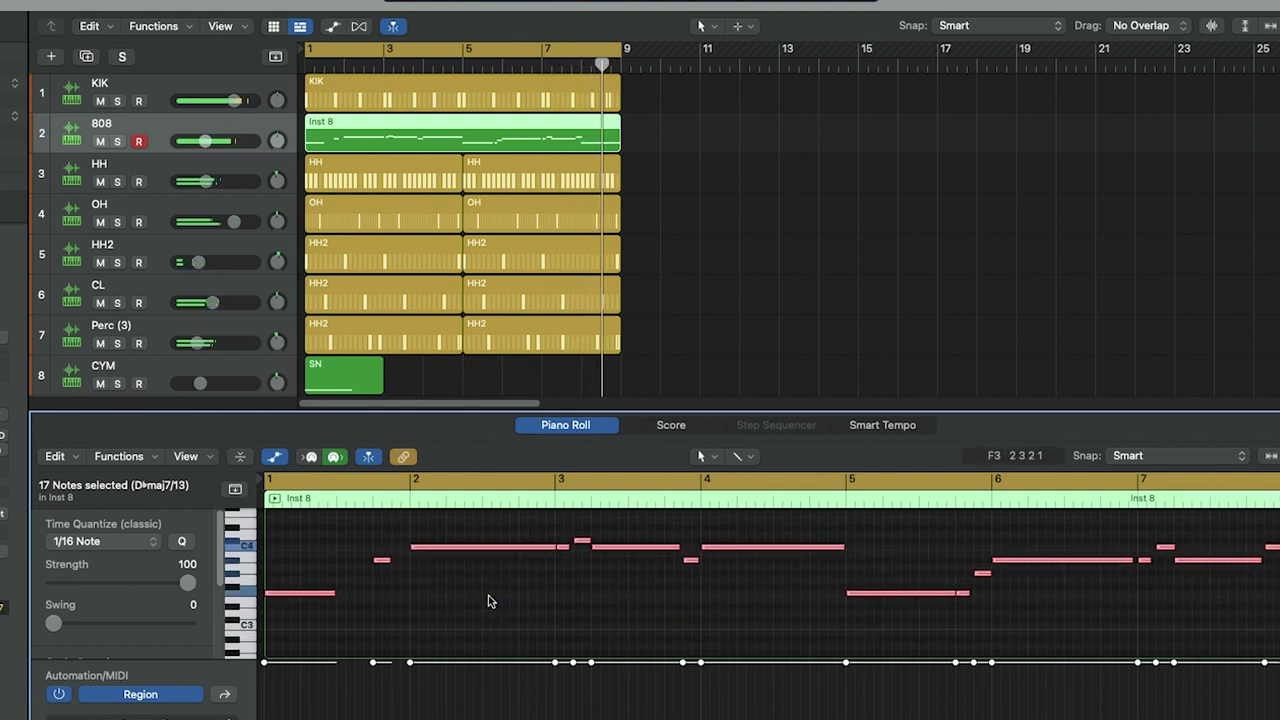
key("Return")
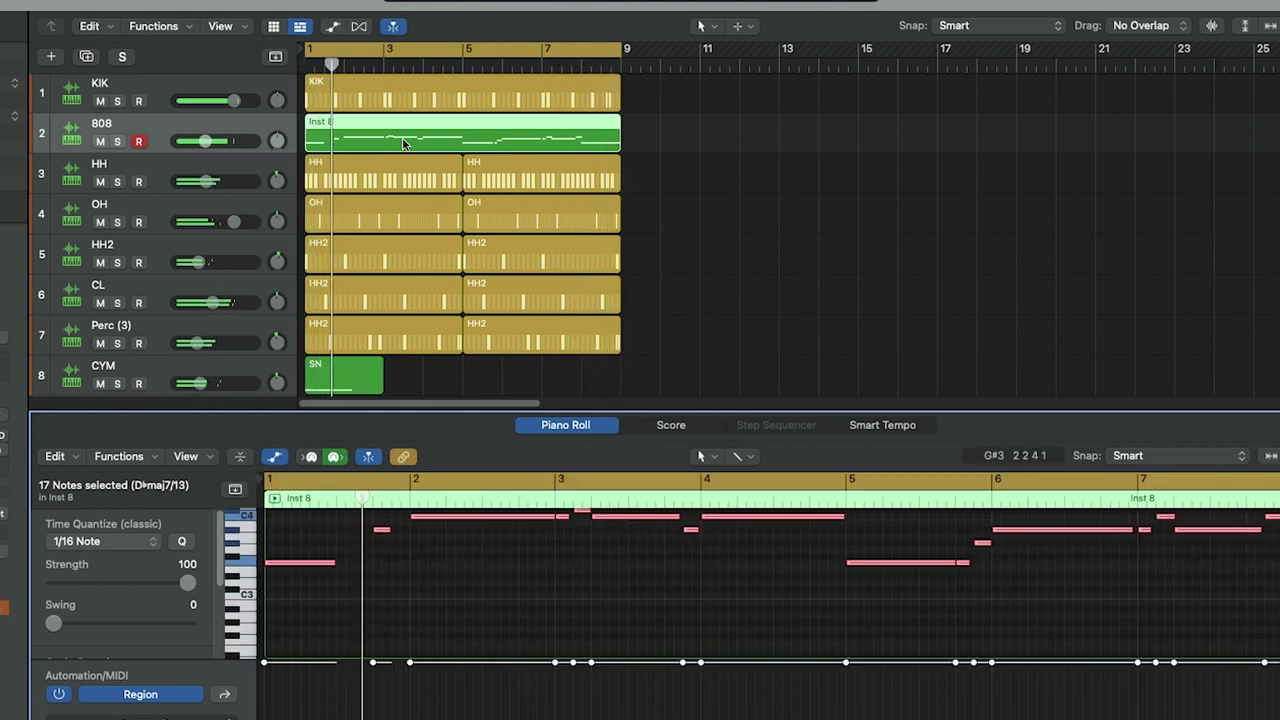
left_click(372, 137)
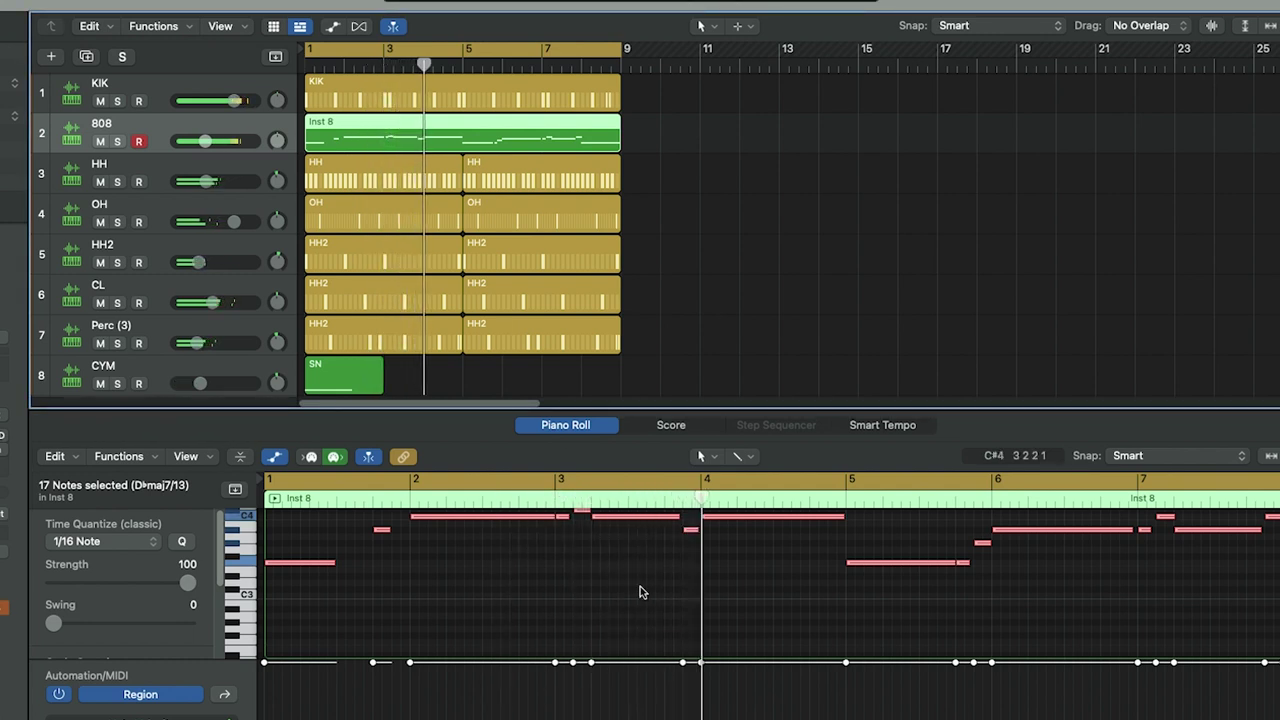
key("Return")
scroll(520, 612, "up", 2)
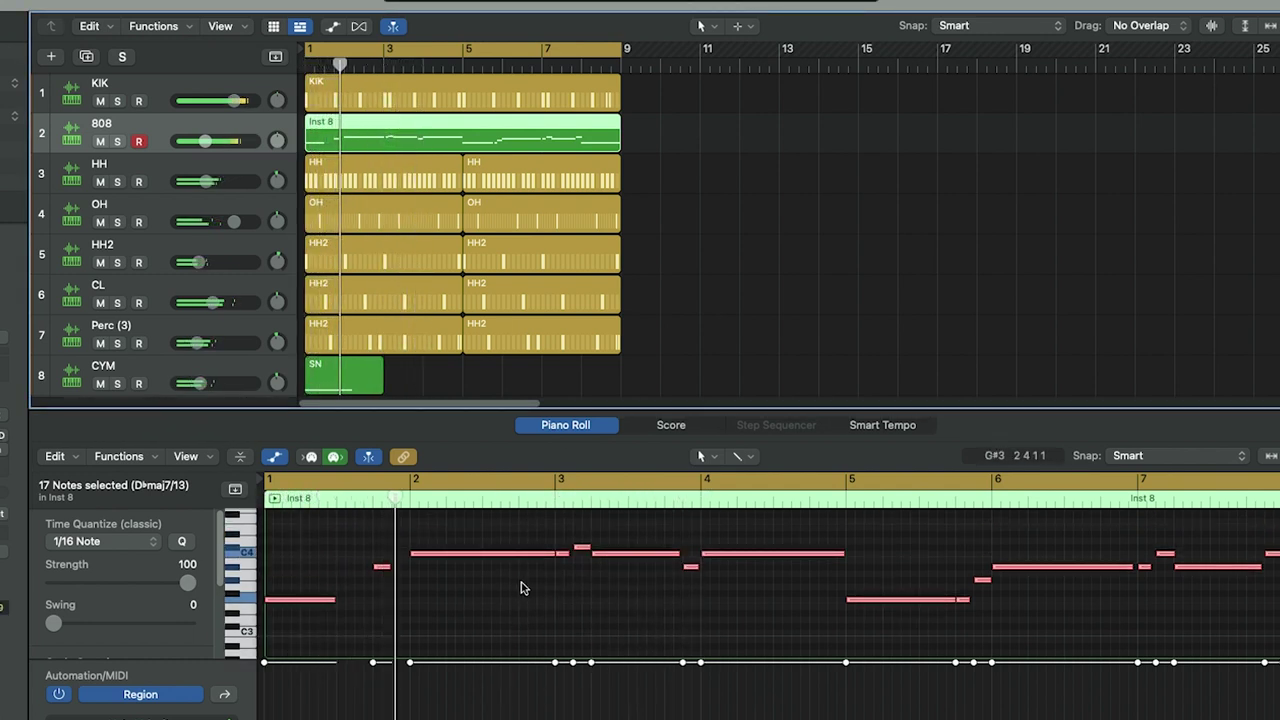
key("space")
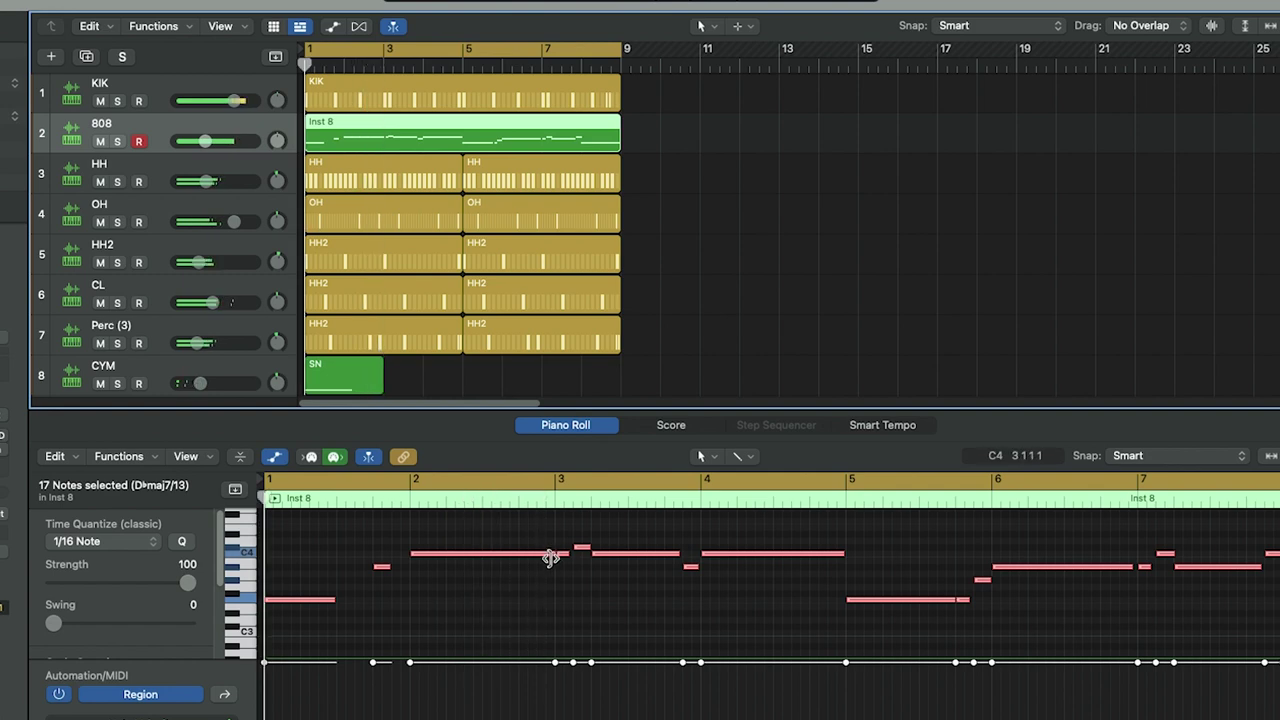
left_click(414, 591)
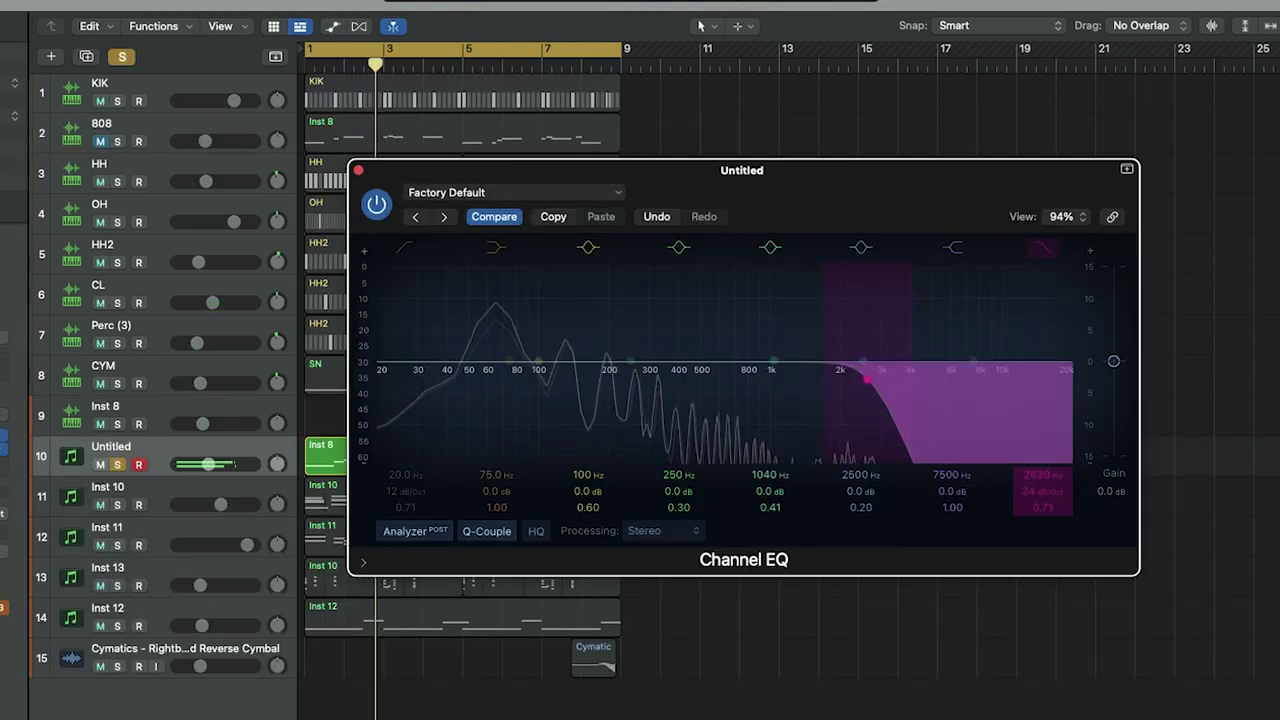
Step: Shape the Untitled track's Channel EQ with a 24 dB/Oct high cut at 2400 Hz and a 48 dB/Oct low cut at about 47 Hz
left_click_drag(1043, 475, 1043, 484)
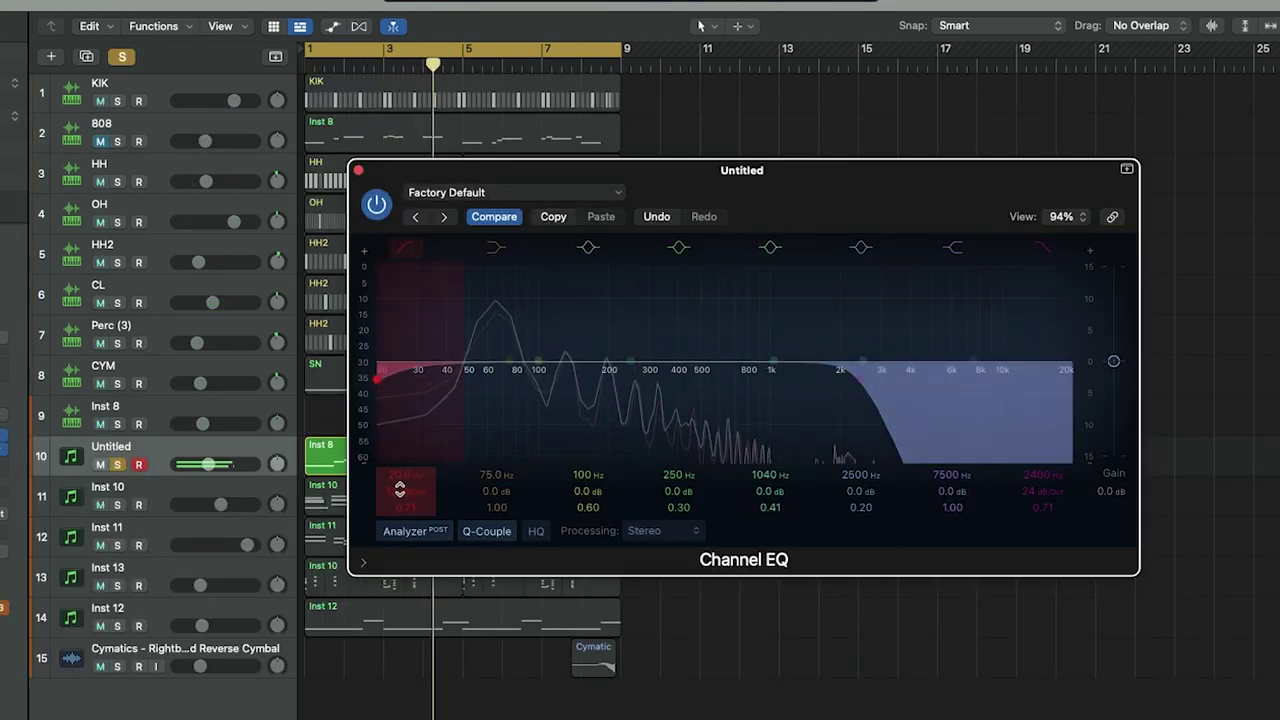
left_click_drag(405, 475, 405, 462)
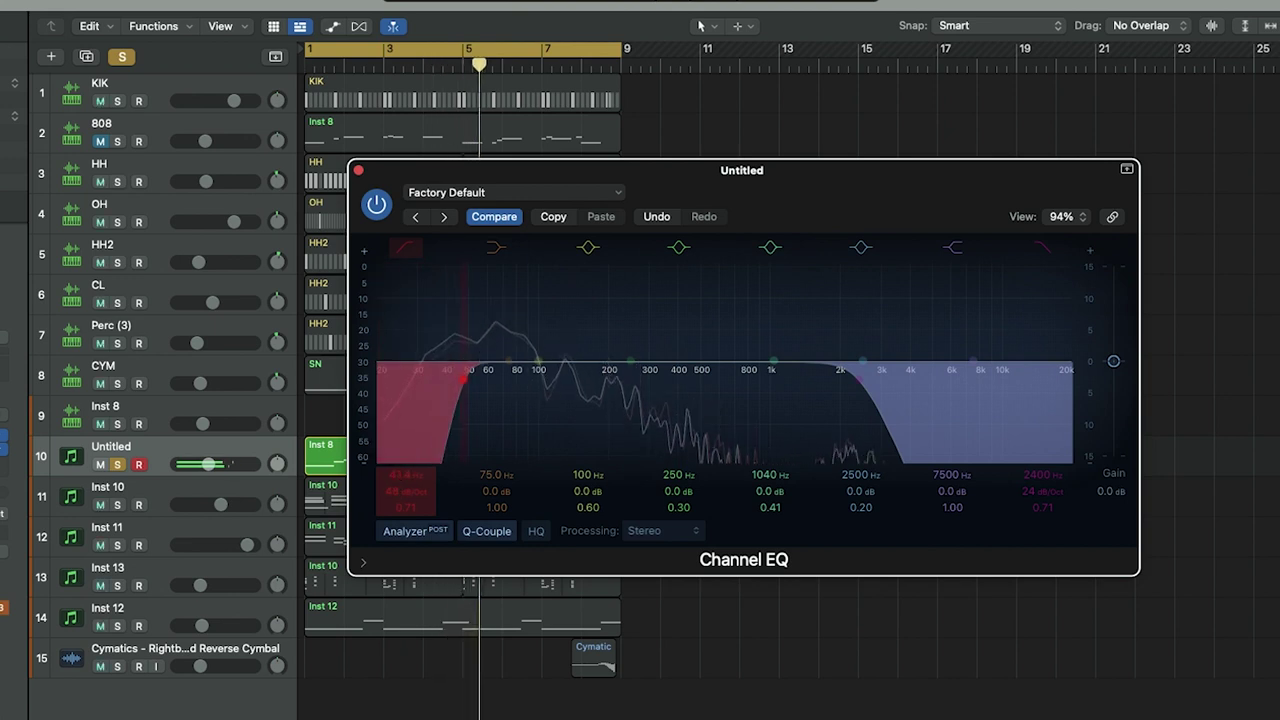
left_click_drag(950, 491, 950, 505)
left_click_drag(851, 490, 851, 506)
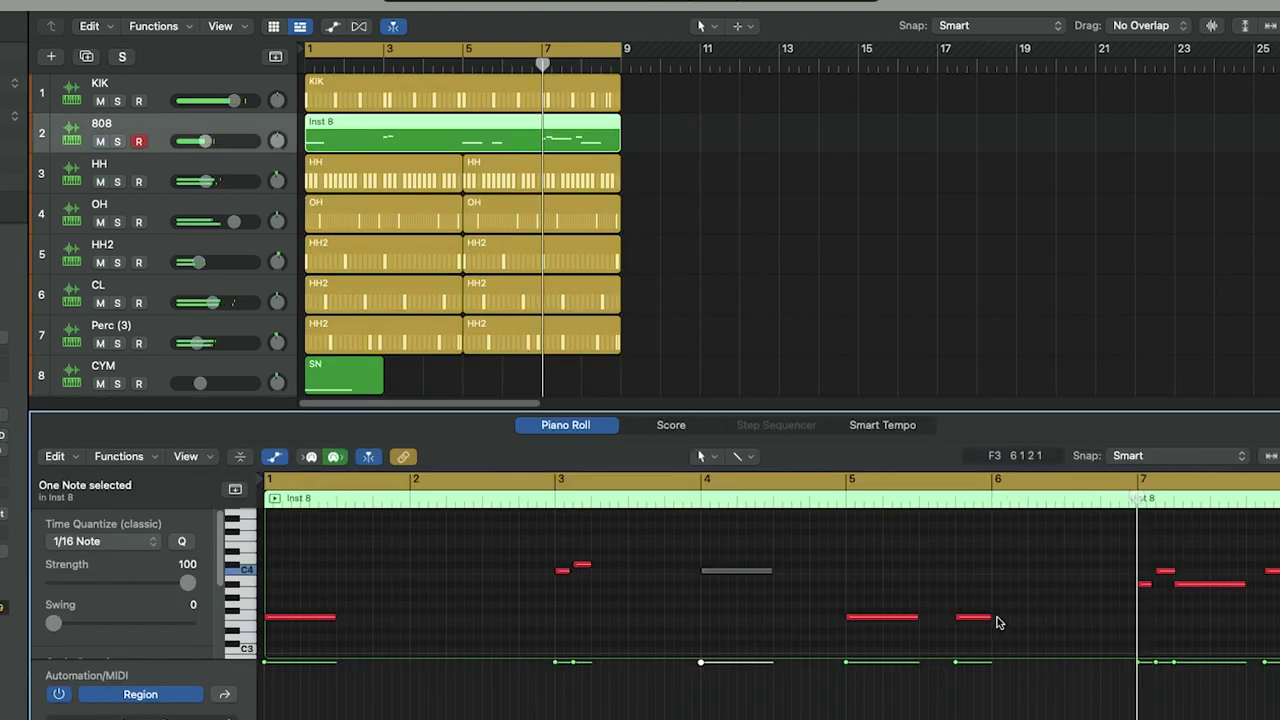
Step: Lengthen the 808's F3 note at 5 4 1 1 to 0 2 0 0, replay the passage, and delete the long note in bar 7
left_click(988, 616)
left_click_drag(988, 616, 1026, 617)
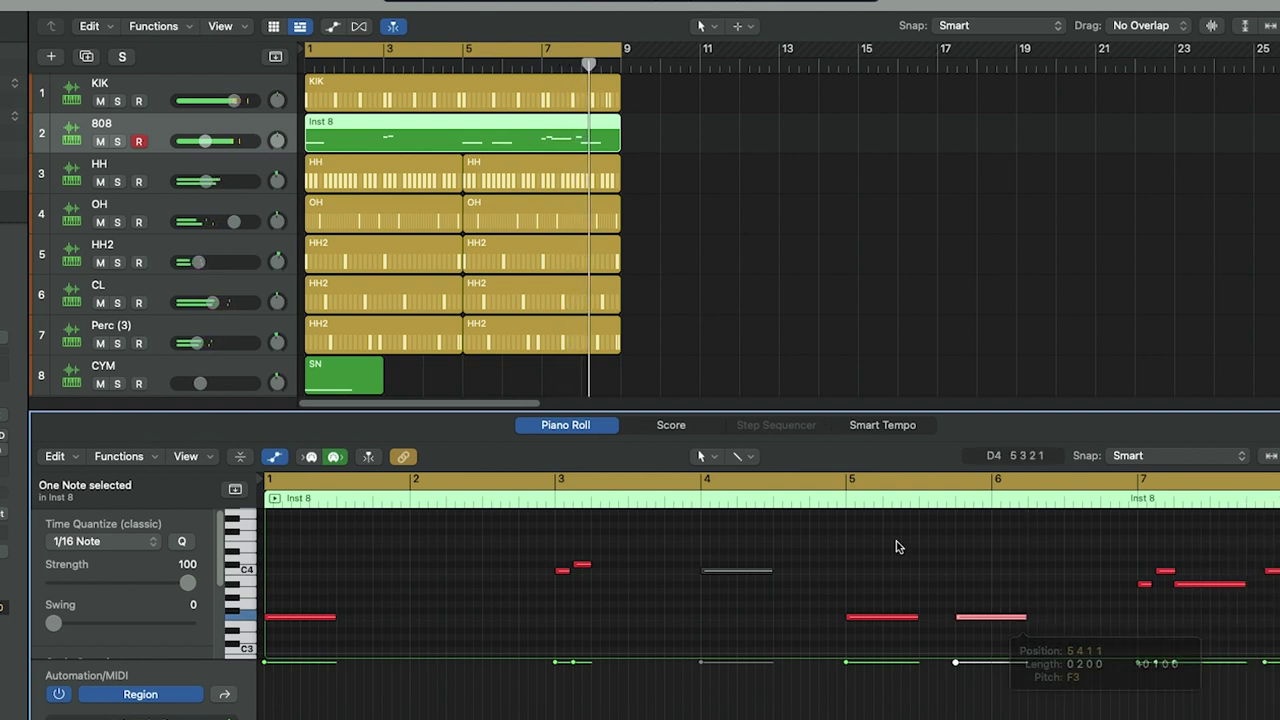
left_click(836, 502)
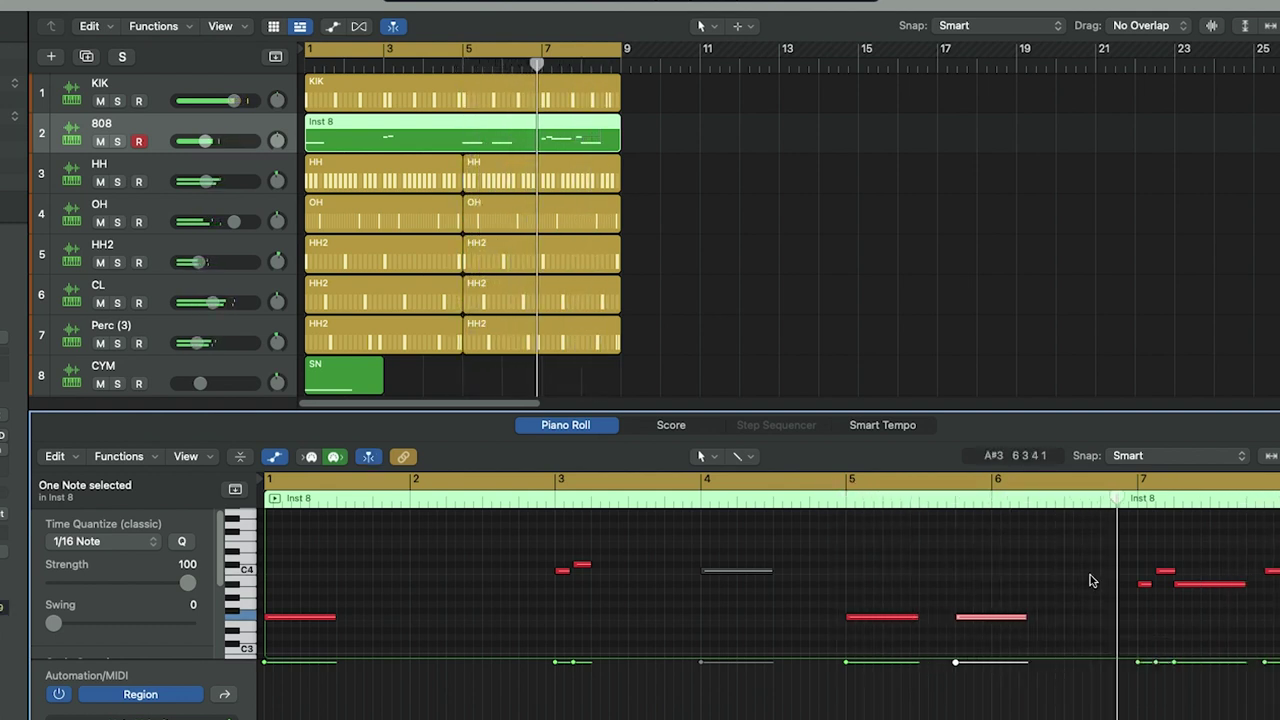
left_click_drag(1216, 557, 1232, 603)
key("Delete")
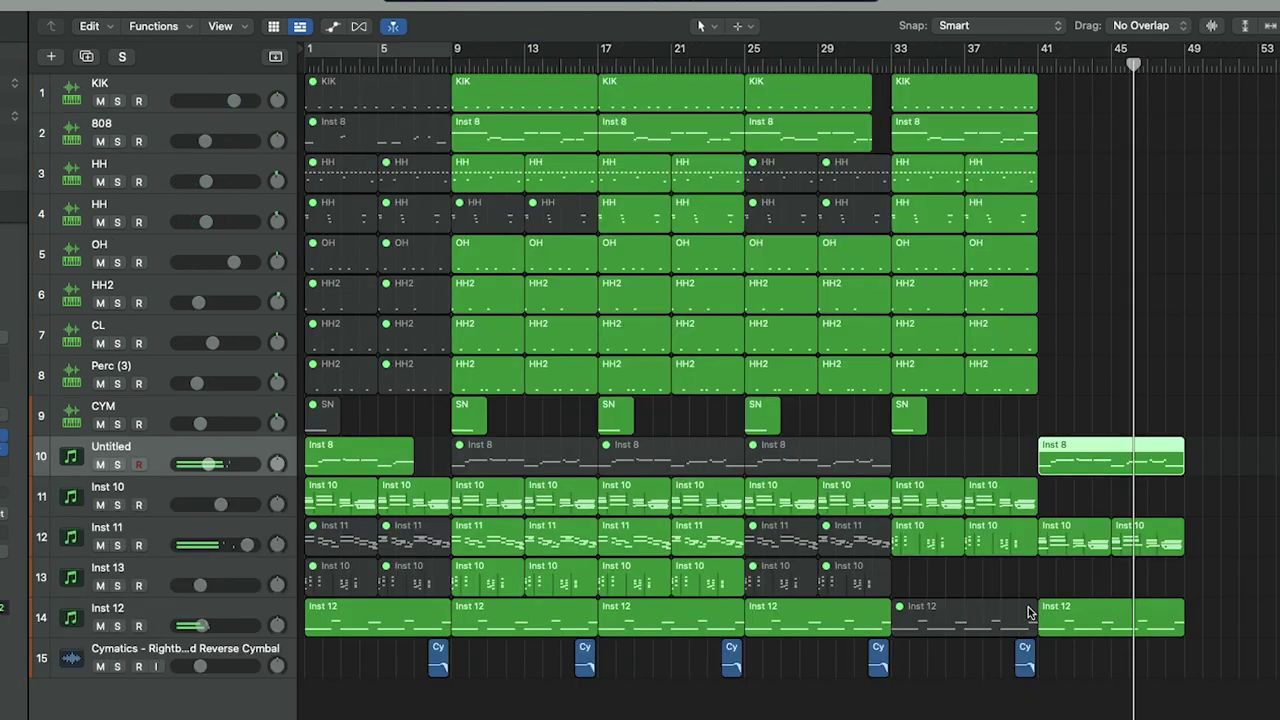
Step: Copy the reverse cymbal region to the end of bar 48, and repeat the arrangement's regions from bar 9 onward after it
left_click_drag(1025, 655, 1171, 650)
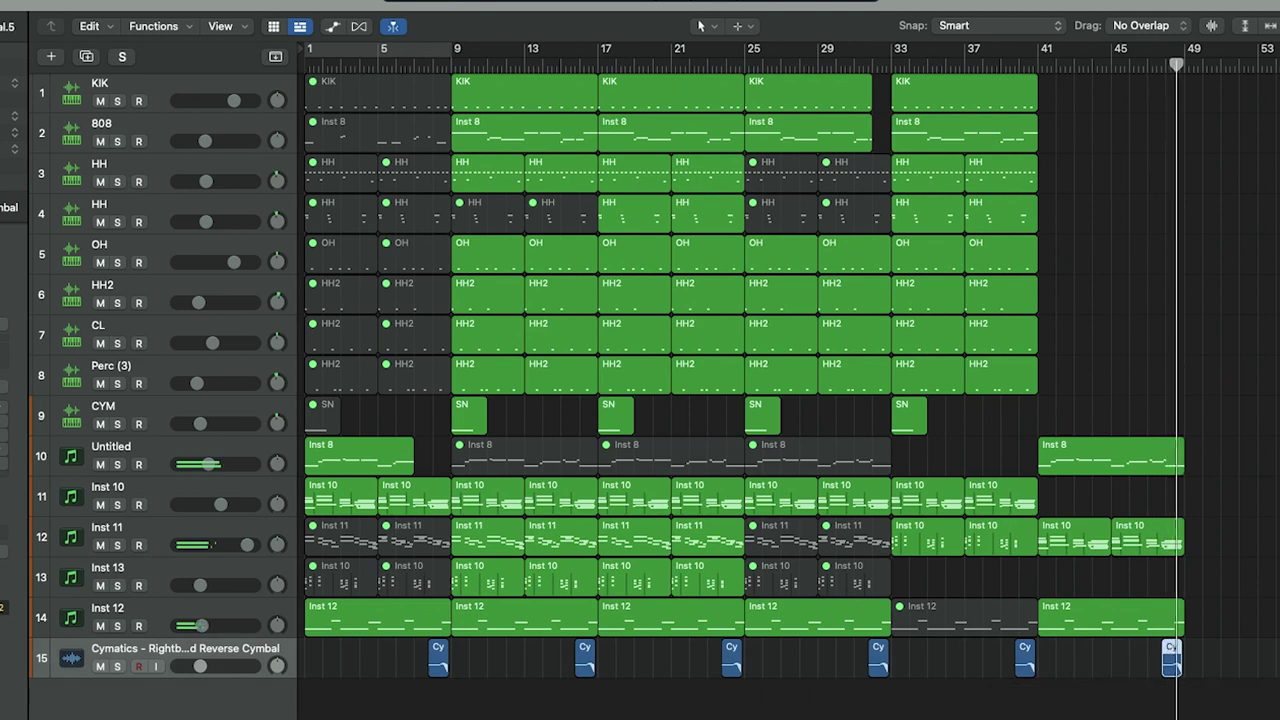
left_click_drag(1228, 712, 455, 25)
key("super+r")
Step: Play the extended song and listen from bar 77 into the Inst 10 region at bar 81
key("Return")
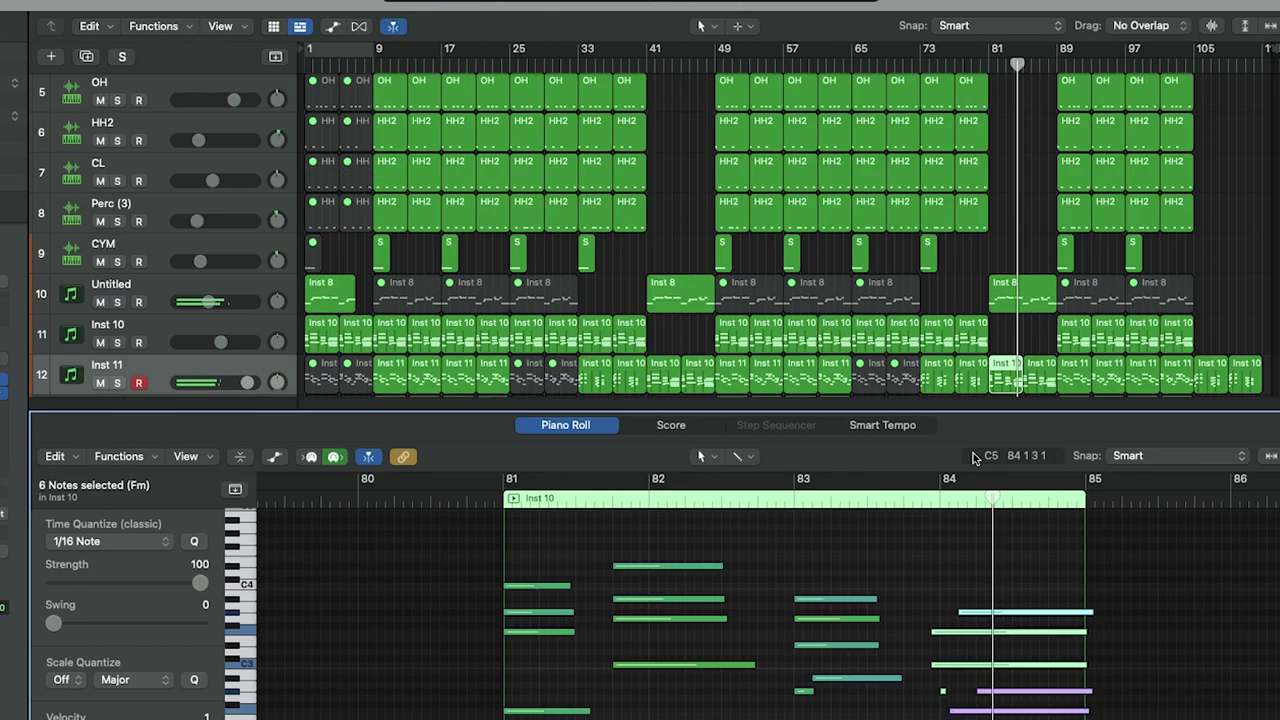
left_click(957, 65)
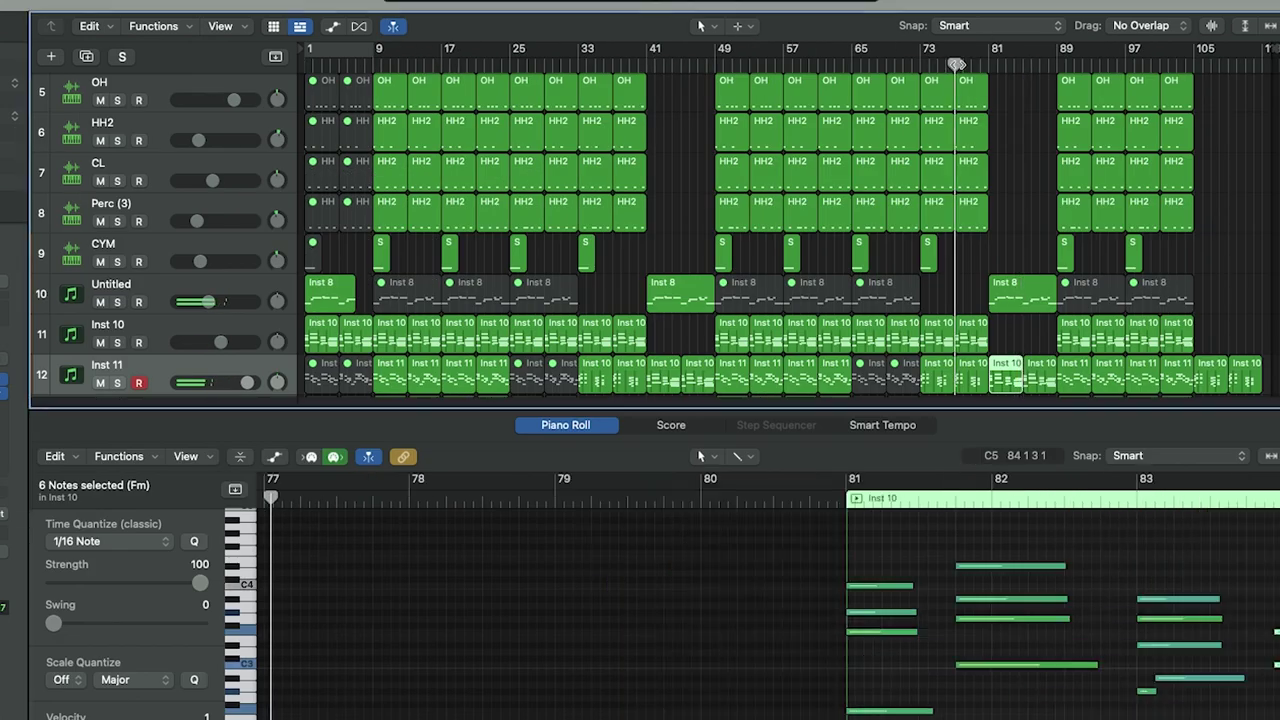